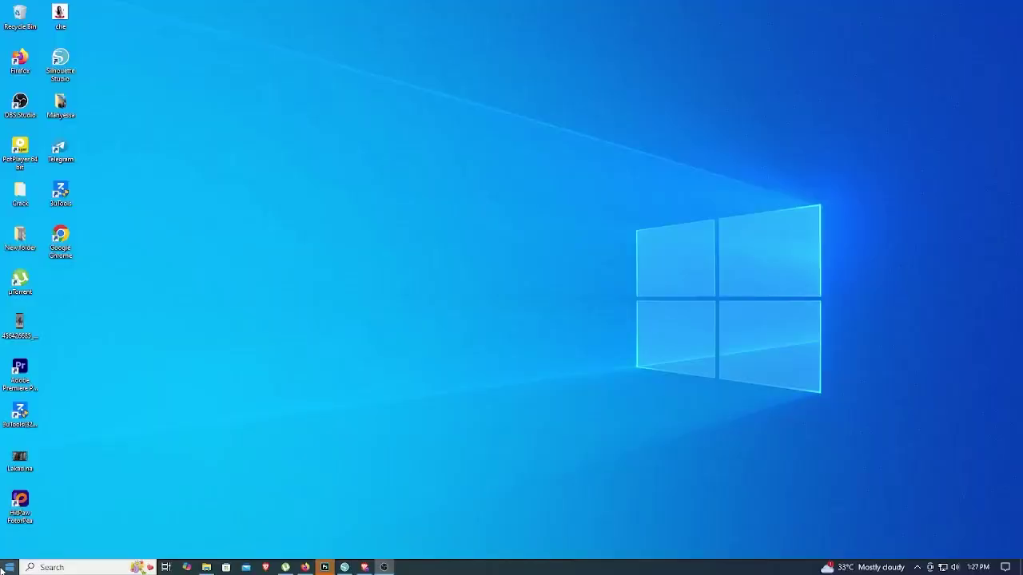
Open the Windows Start menu to show the list of installed apps
{"action": "left_click", "coordinate": [10, 567]}
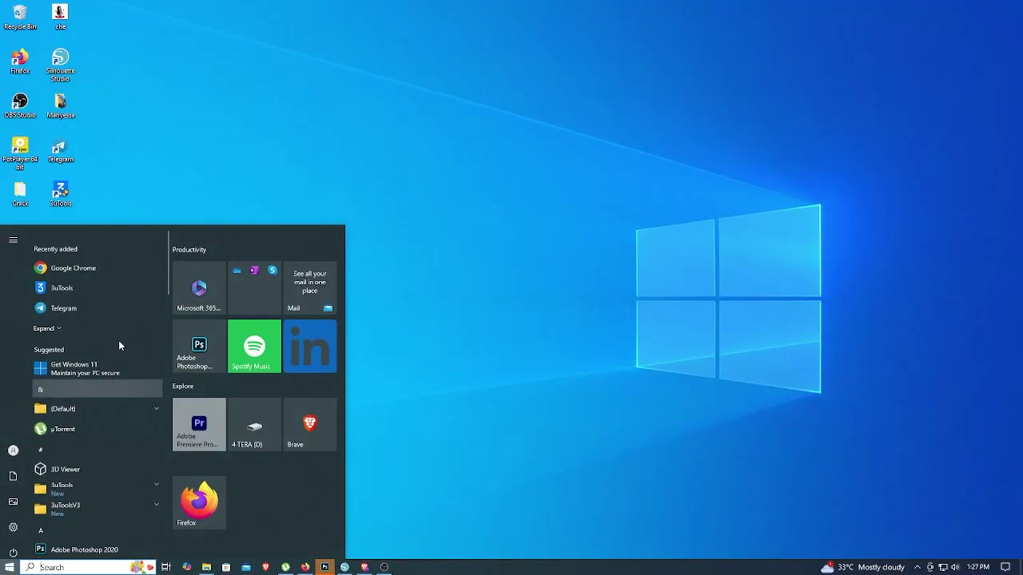
Launch Firefox, go to Canva and open the Pink And Fuchsia birthday card design
{"action": "left_click", "coordinate": [200, 475]}
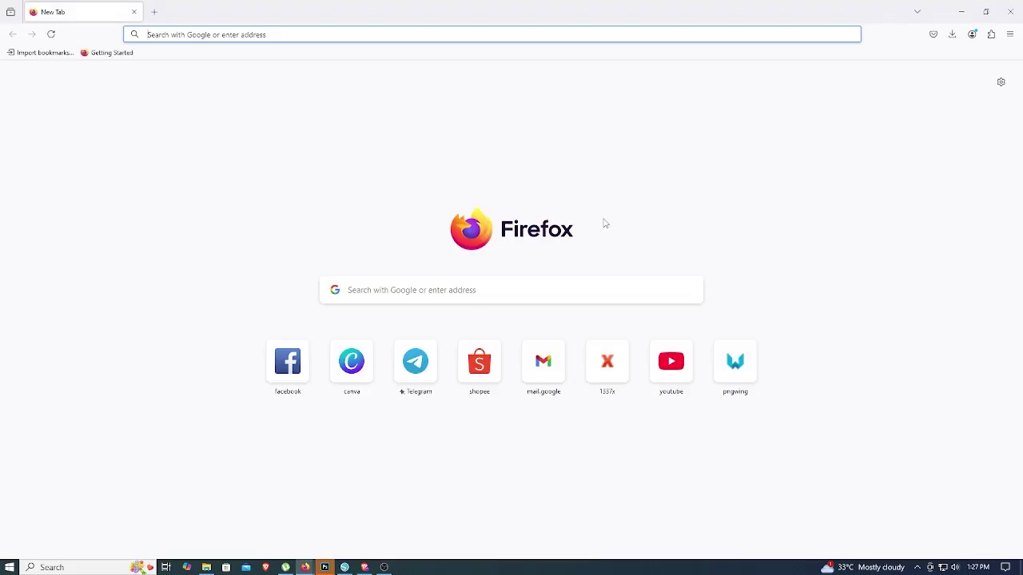
{"action": "left_click", "coordinate": [352, 364]}
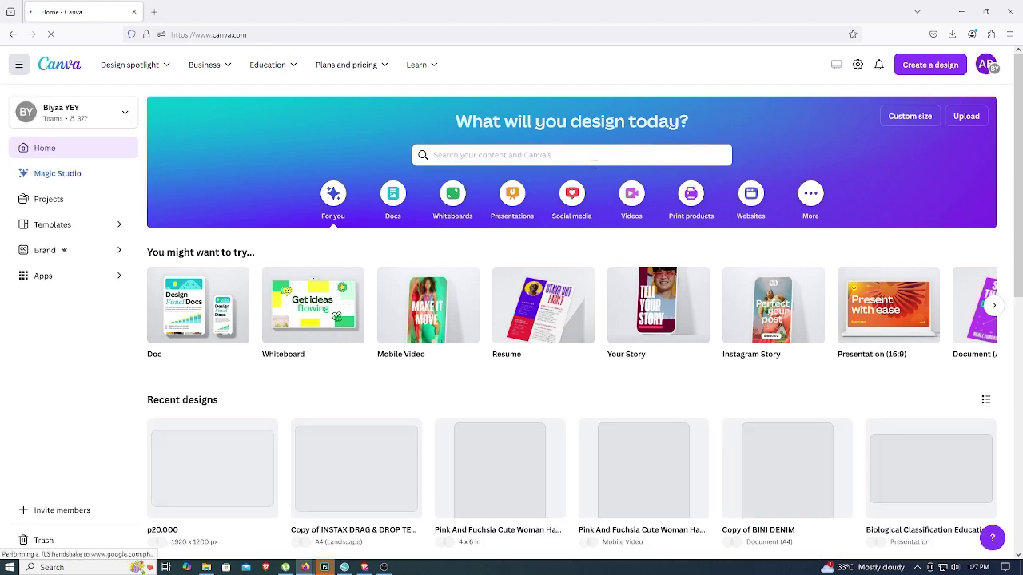
{"action": "scroll", "coordinate": [320, 493], "scroll_direction": "down", "scroll_amount": 3}
{"action": "left_click", "coordinate": [492, 342]}
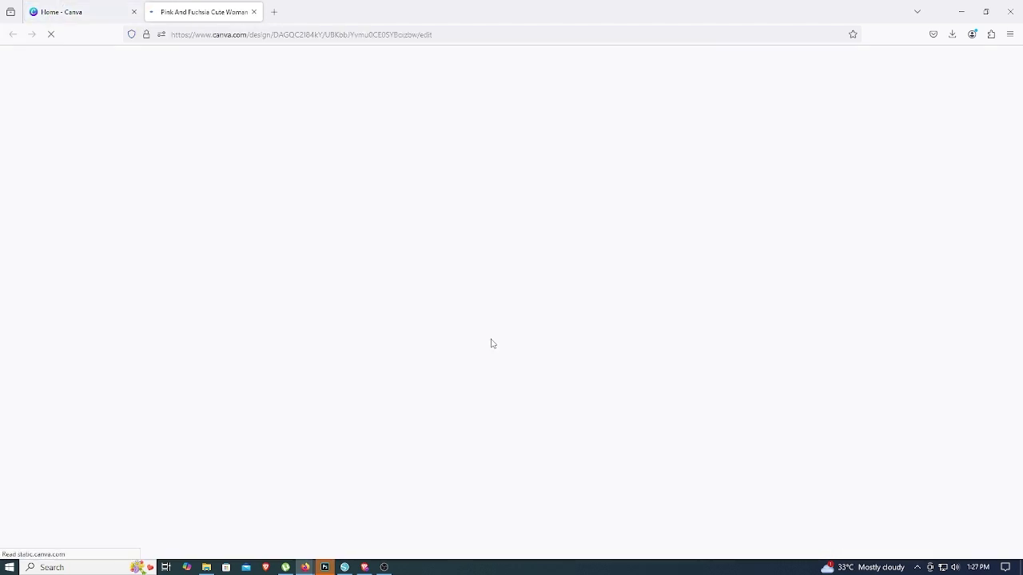
{"action": "left_click", "coordinate": [10, 568]}
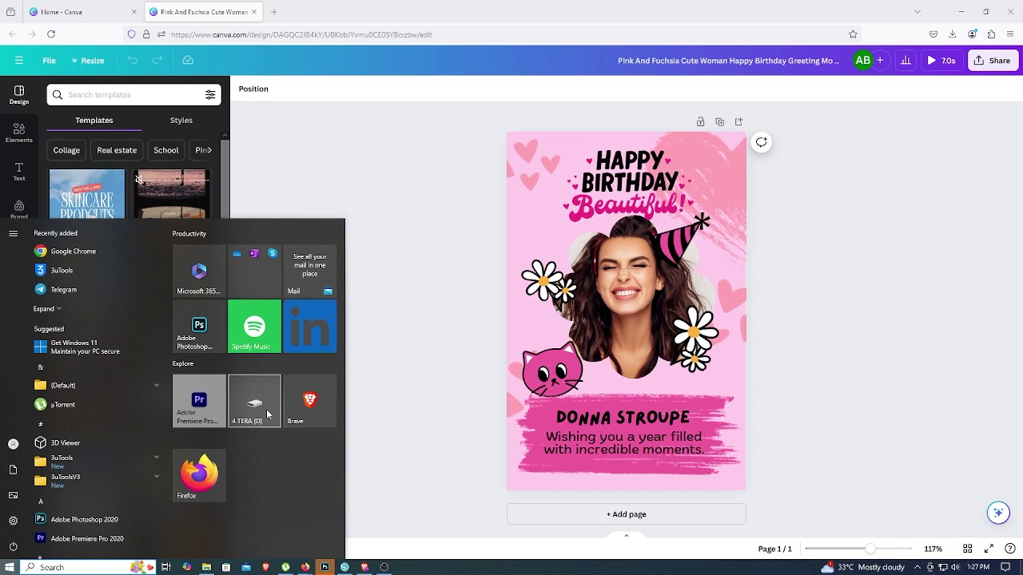
View the girl's Facebook chat photo full size and choose Save Image
{"action": "left_click", "coordinate": [255, 520]}
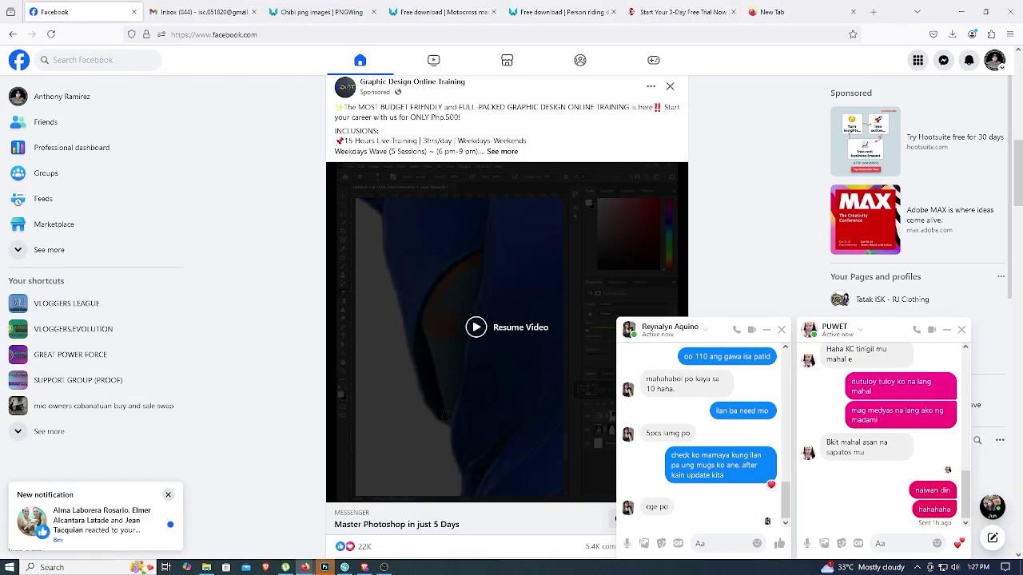
{"action": "scroll", "coordinate": [712, 440], "scroll_direction": "up", "scroll_amount": 5}
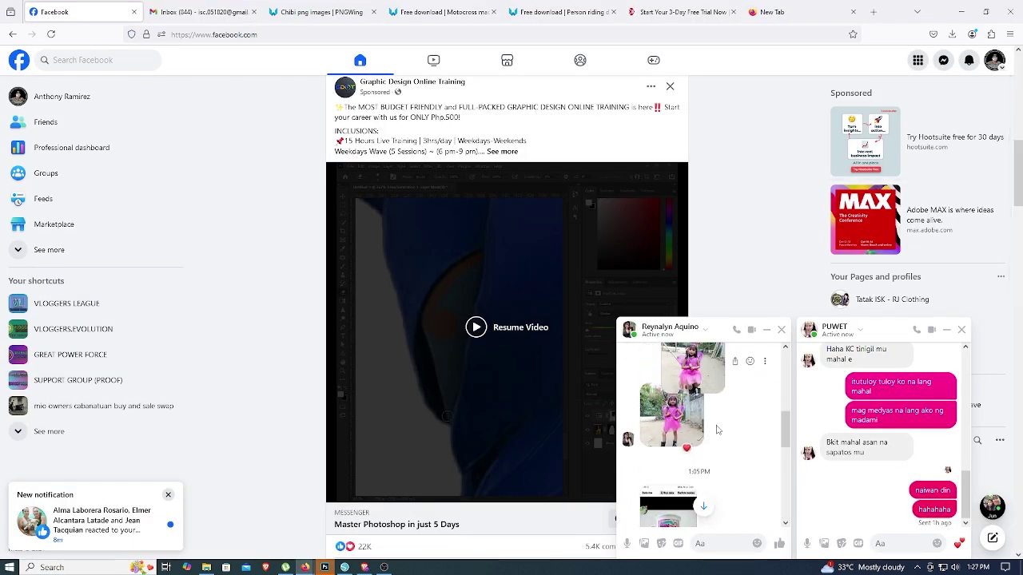
{"action": "left_click", "coordinate": [708, 380]}
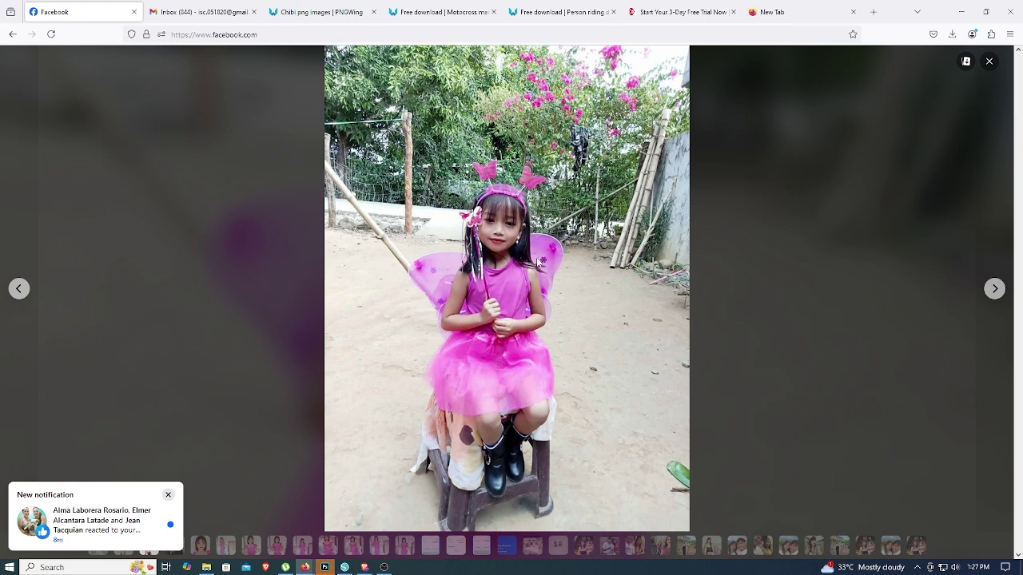
{"action": "right_click", "coordinate": [540, 262]}
{"action": "left_click", "coordinate": [616, 286]}
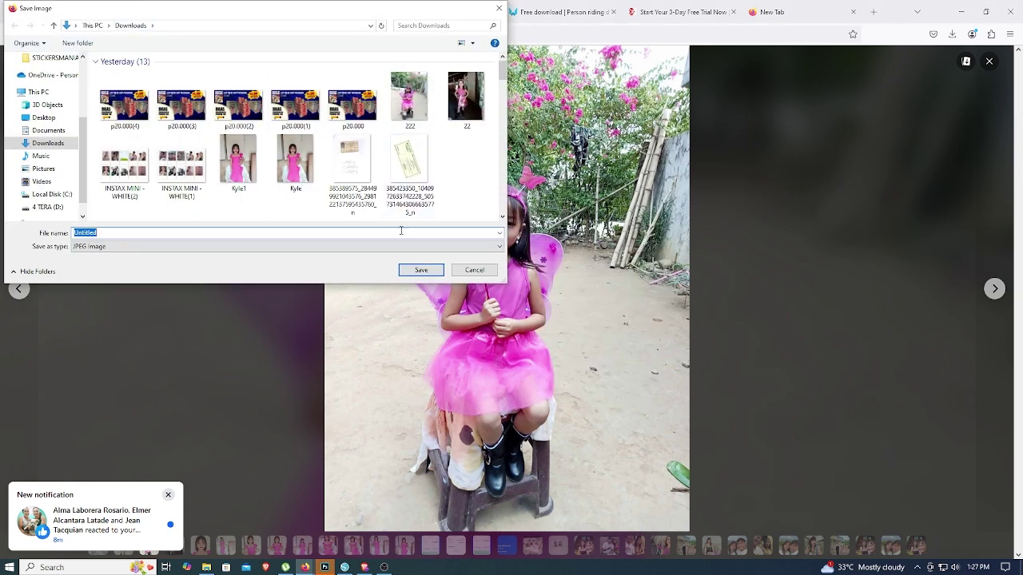
Save the photo to Downloads, replacing the existing file, and minimize both browser windows
{"action": "left_click", "coordinate": [420, 270]}
{"action": "left_click", "coordinate": [537, 285]}
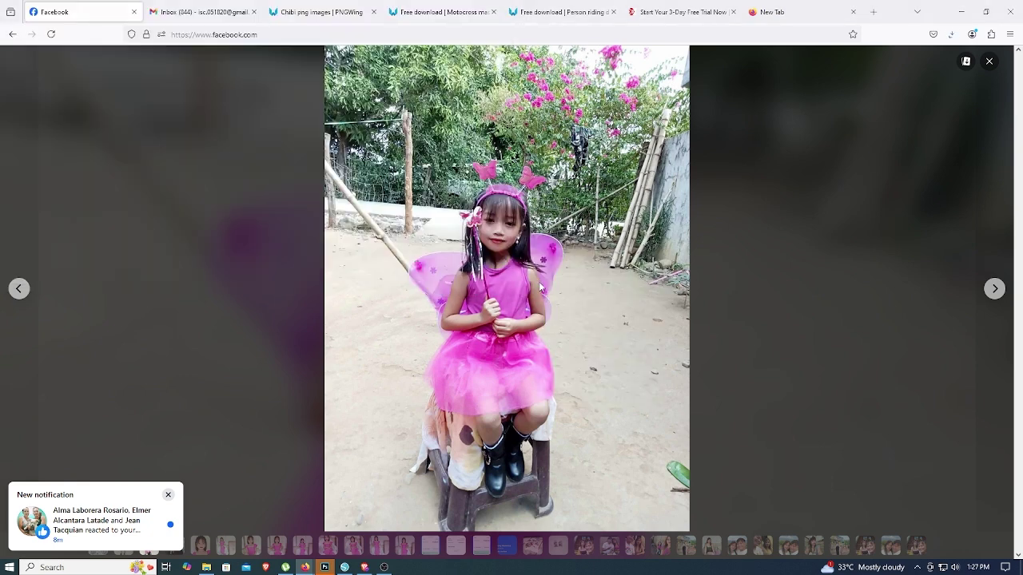
{"action": "left_click", "coordinate": [962, 11]}
{"action": "left_click", "coordinate": [962, 11]}
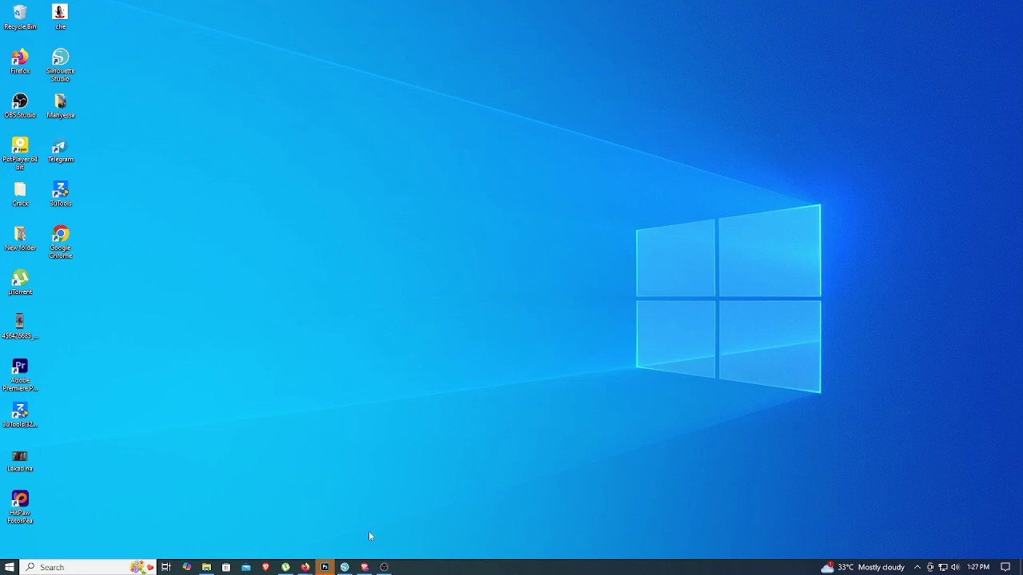
Open the saved photo in Photoshop and resize it to 300 pixels/inch (4500 × 6000 px)
{"action": "left_click", "coordinate": [325, 567]}
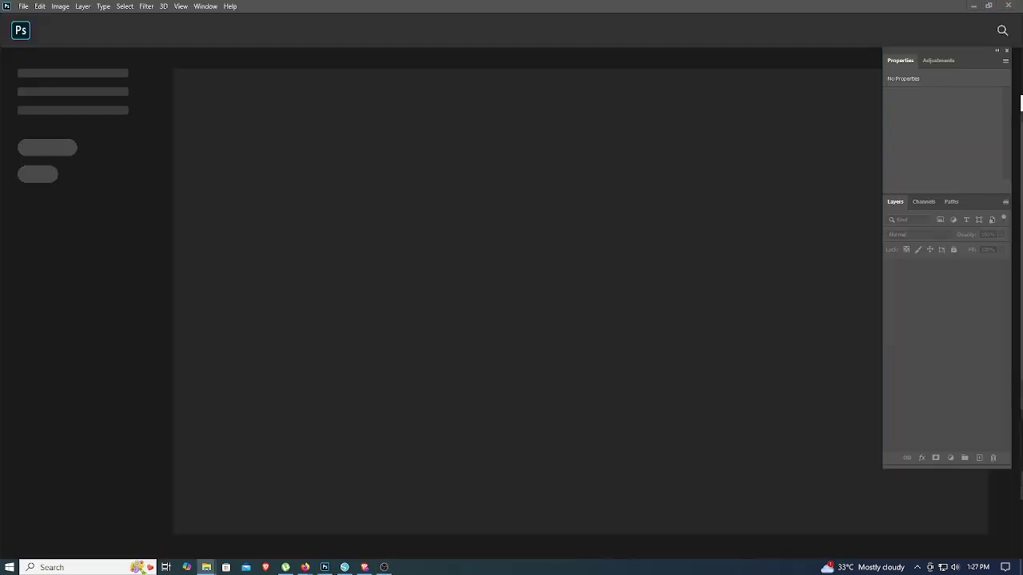
{"action": "left_click_drag", "start_coordinate": [1021, 102], "coordinate": [763, 94]}
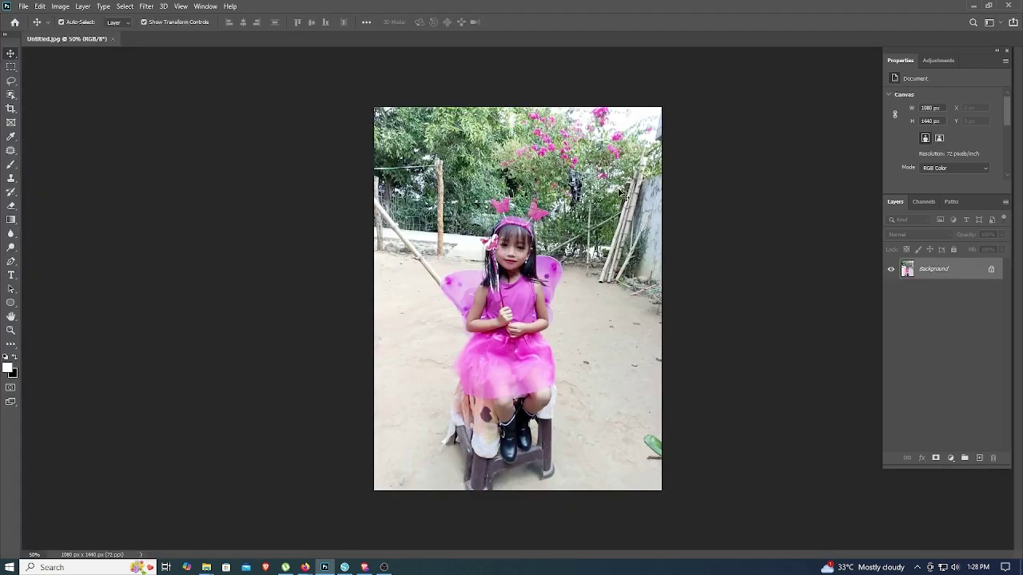
{"action": "left_click", "coordinate": [60, 5]}
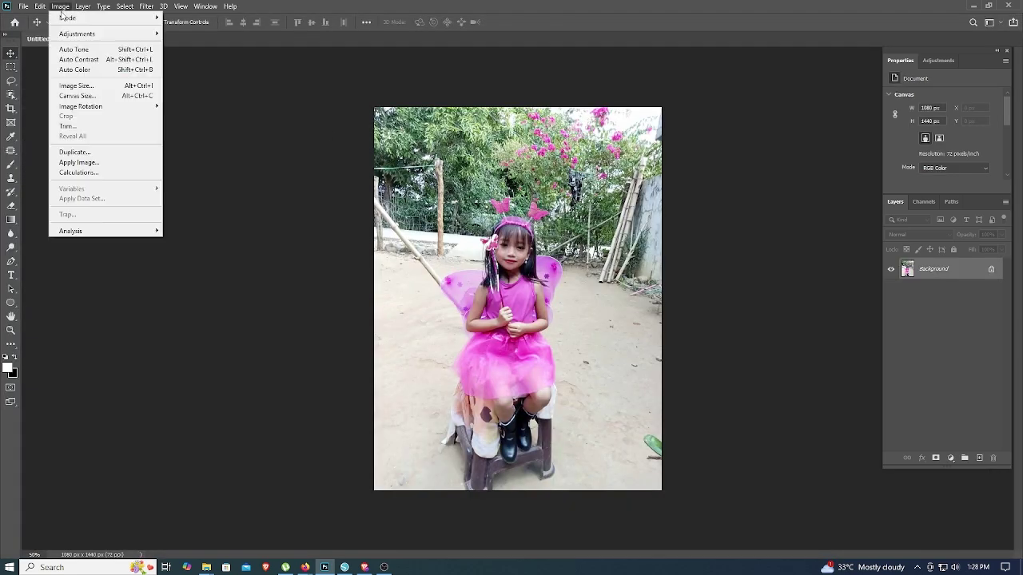
{"action": "left_click", "coordinate": [66, 86]}
{"action": "type", "text": "300"}
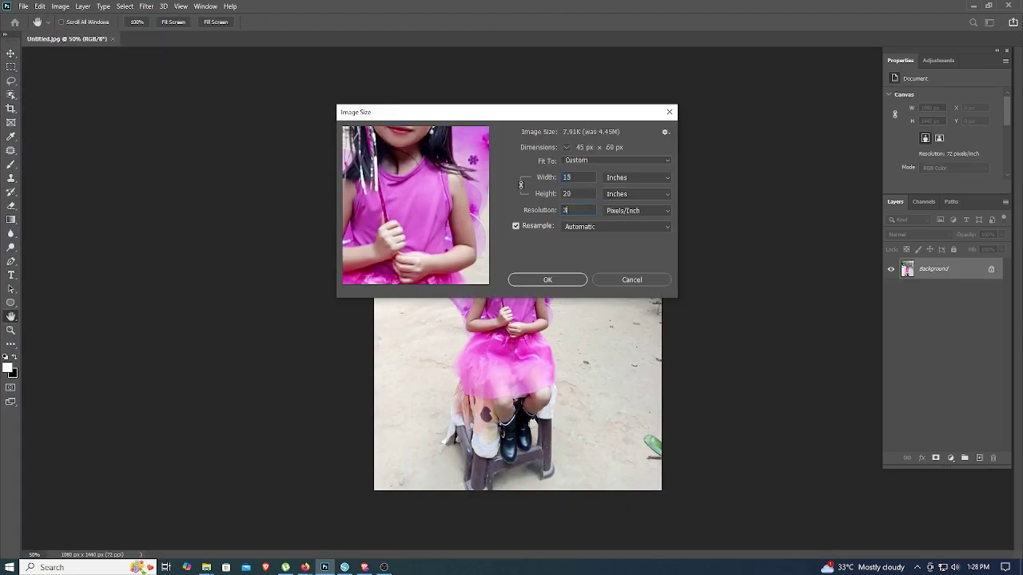
{"action": "key", "text": "Return"}
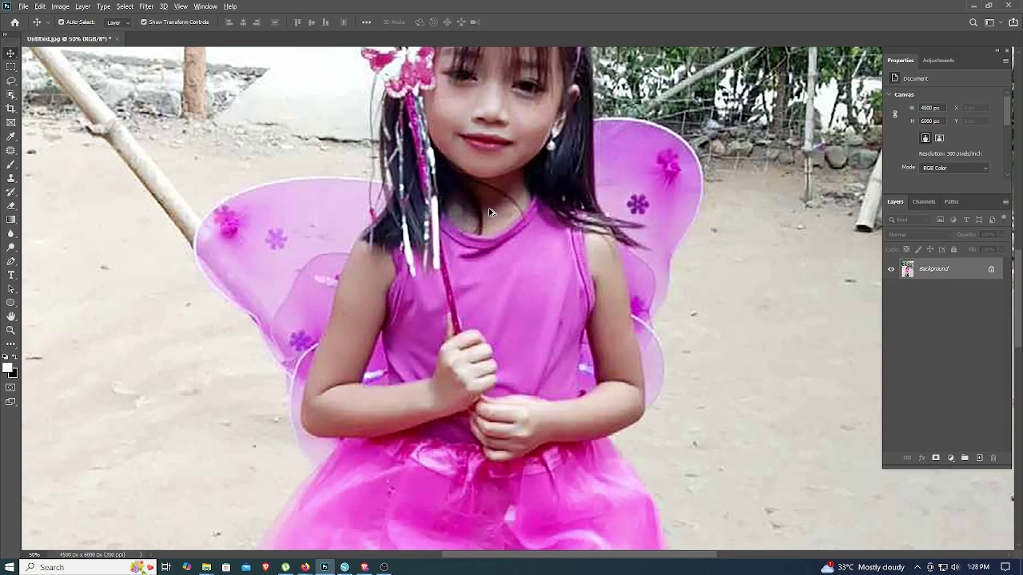
{"action": "key", "text": "ctrl+0"}
Select the Pen tool, zoom to the headband, and start the path up the right antenna
{"action": "scroll", "coordinate": [516, 241], "scroll_direction": "up", "scroll_amount": 3}
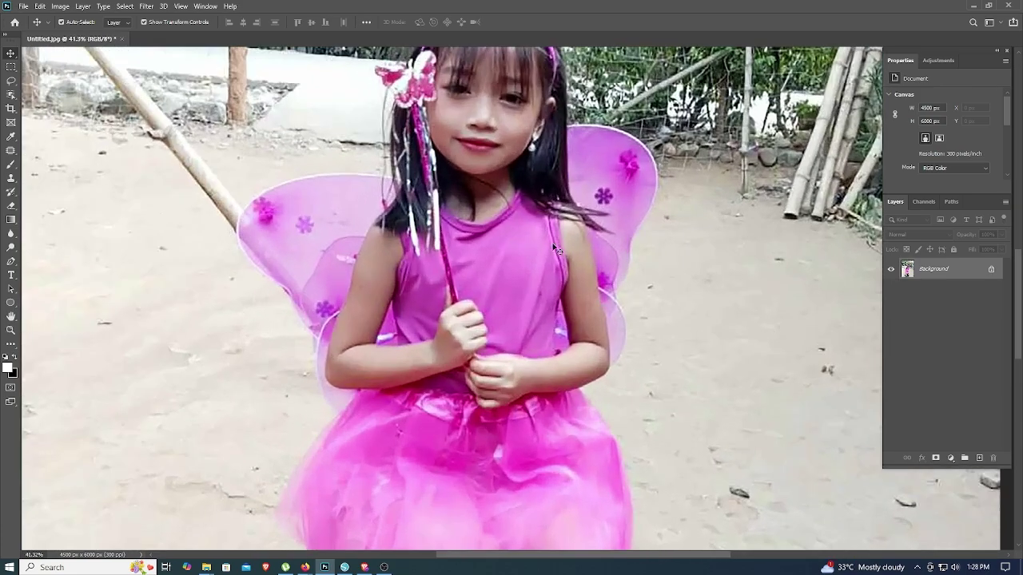
{"action": "key", "text": "p"}
{"action": "scroll", "coordinate": [496, 166], "scroll_direction": "up", "scroll_amount": 3}
{"action": "mouse_move", "coordinate": [496, 166]}
{"action": "left_mouse_down"}
{"action": "mouse_move", "coordinate": [594, 342]}
{"action": "mouse_move", "coordinate": [503, 483]}
{"action": "left_mouse_up"}
{"action": "scroll", "coordinate": [595, 342], "scroll_direction": "up", "scroll_amount": 5}
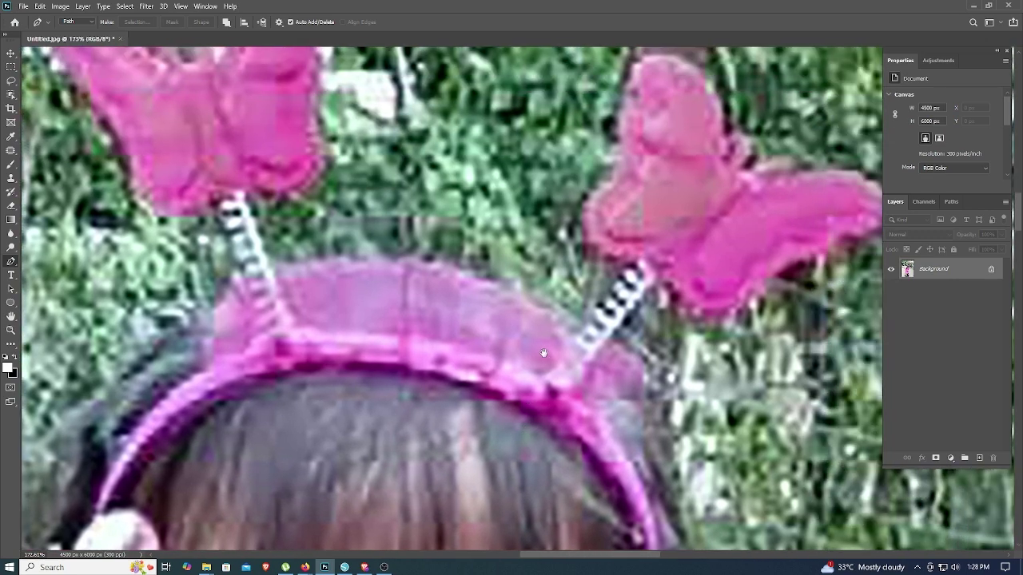
{"action": "scroll", "coordinate": [614, 351], "scroll_direction": "up", "scroll_amount": 1}
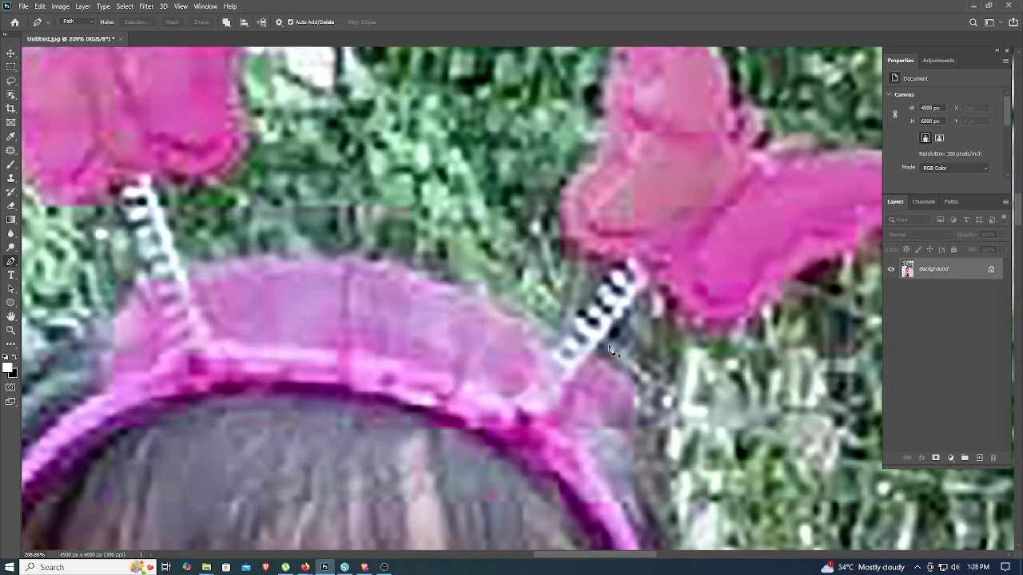
{"action": "scroll", "coordinate": [605, 356], "scroll_direction": "up", "scroll_amount": 3}
{"action": "left_click", "coordinate": [605, 352]}
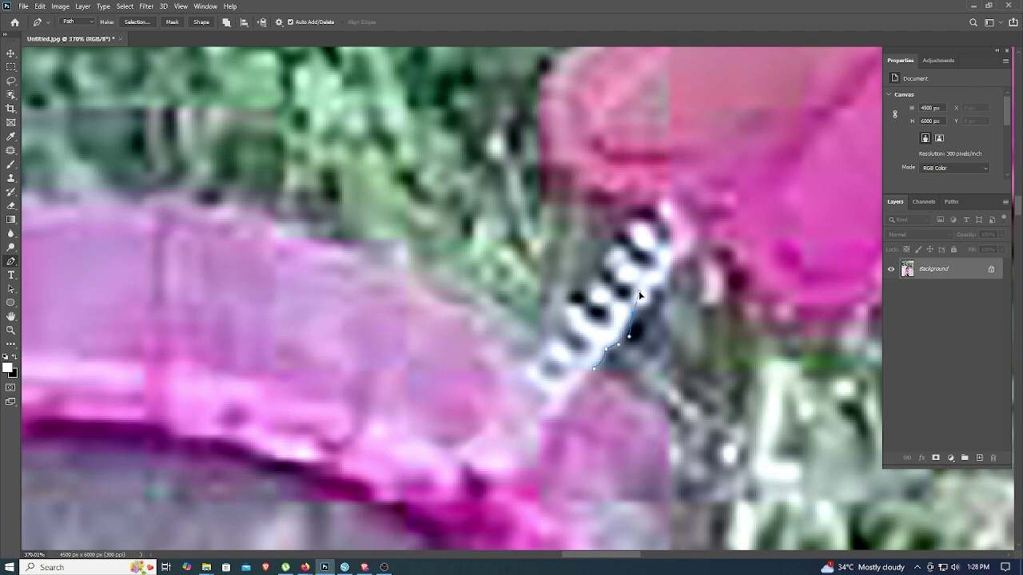
{"action": "left_click_drag", "start_coordinate": [650, 304], "coordinate": [655, 292]}
{"action": "scroll", "coordinate": [672, 292], "scroll_direction": "down", "scroll_amount": 3}
{"action": "scroll", "coordinate": [640, 316], "scroll_direction": "down", "scroll_amount": 2}
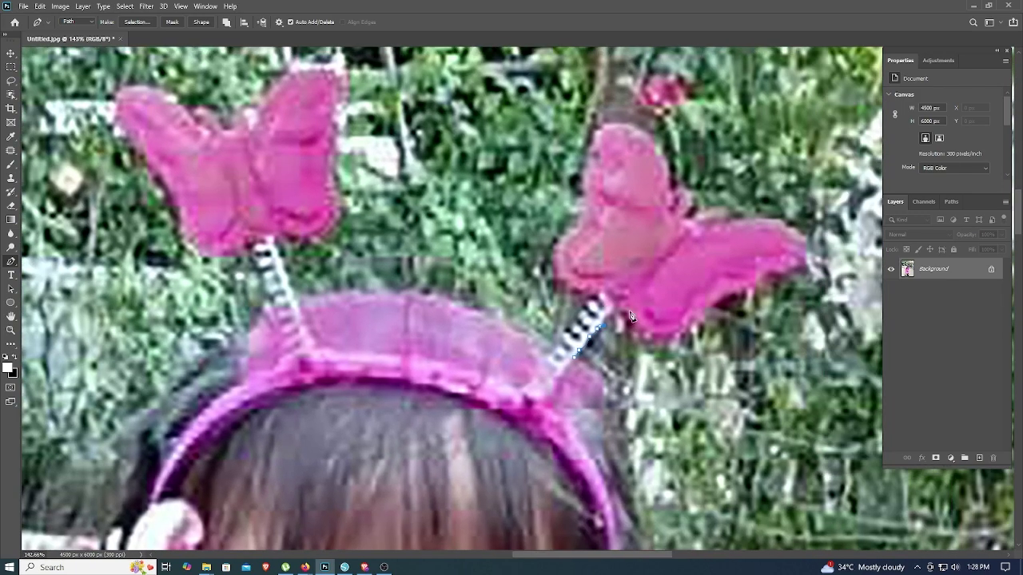
Trace the path around the right butterfly's wings back to the antenna base
{"action": "left_click", "coordinate": [698, 312]}
{"action": "left_click", "coordinate": [725, 285]}
{"action": "left_click", "coordinate": [803, 262]}
{"action": "left_click_drag", "start_coordinate": [718, 223], "coordinate": [644, 243]}
{"action": "left_click_drag", "start_coordinate": [676, 193], "coordinate": [653, 209]}
{"action": "left_click_drag", "start_coordinate": [604, 126], "coordinate": [554, 140]}
{"action": "left_click_drag", "start_coordinate": [596, 208], "coordinate": [533, 257]}
{"action": "left_click_drag", "start_coordinate": [599, 297], "coordinate": [605, 311]}
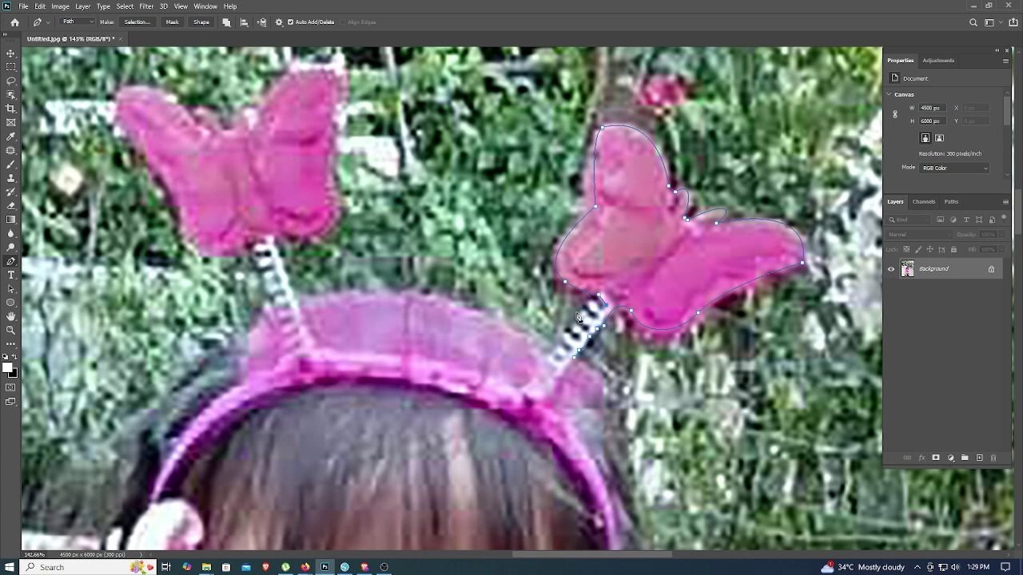
Redo a misplaced antenna point and curve the path around the antenna's lower end
{"action": "scroll", "coordinate": [579, 318], "scroll_direction": "up", "scroll_amount": 5}
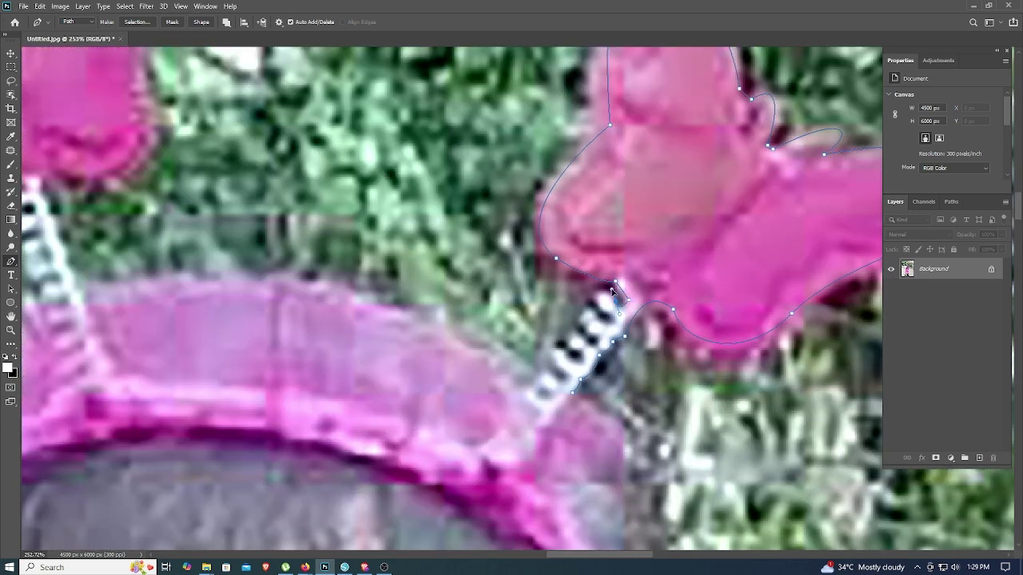
{"action": "left_click_drag", "start_coordinate": [610, 311], "coordinate": [634, 336]}
{"action": "key", "text": "ctrl+z"}
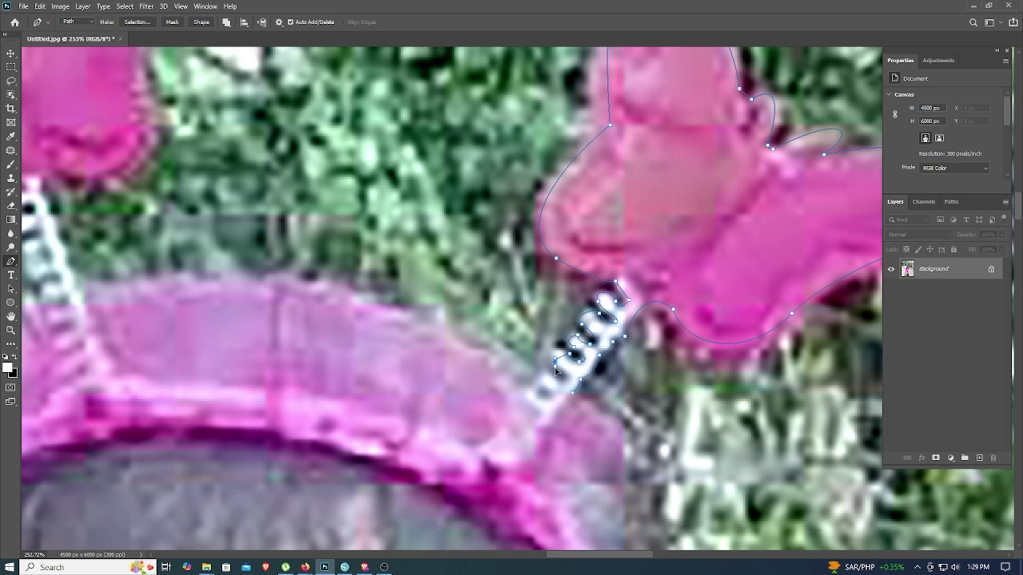
{"action": "left_click_drag", "start_coordinate": [559, 384], "coordinate": [537, 378]}
{"action": "scroll", "coordinate": [591, 332], "scroll_direction": "down", "scroll_amount": 5}
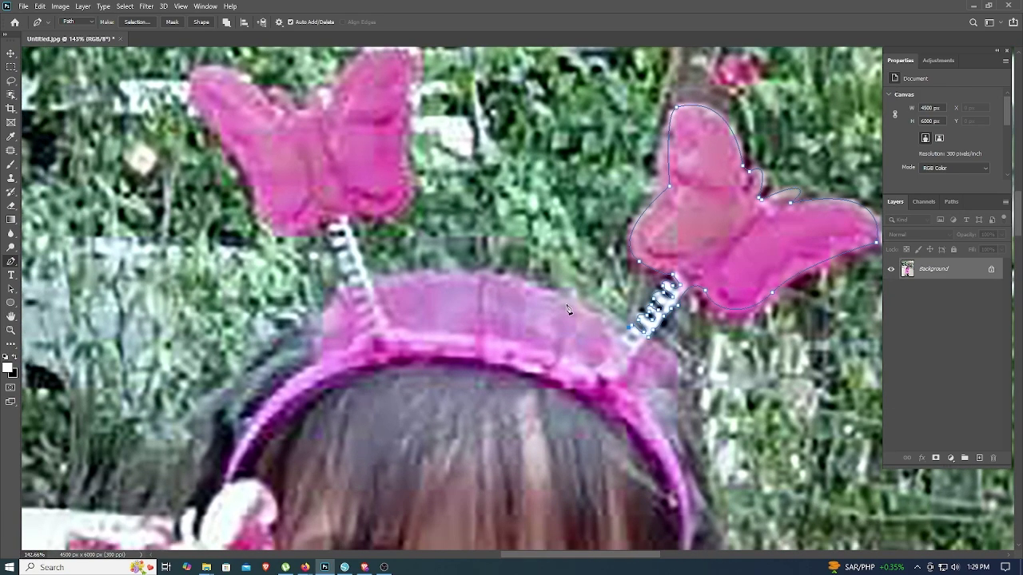
Extend the path along the headband top and up the left antenna
{"action": "mouse_move", "coordinate": [530, 290]}
{"action": "left_mouse_down"}
{"action": "mouse_move", "coordinate": [504, 297]}
{"action": "mouse_move", "coordinate": [429, 275]}
{"action": "left_mouse_up"}
{"action": "scroll", "coordinate": [370, 281], "scroll_direction": "up", "scroll_amount": 2}
{"action": "scroll", "coordinate": [480, 332], "scroll_direction": "up", "scroll_amount": 2}
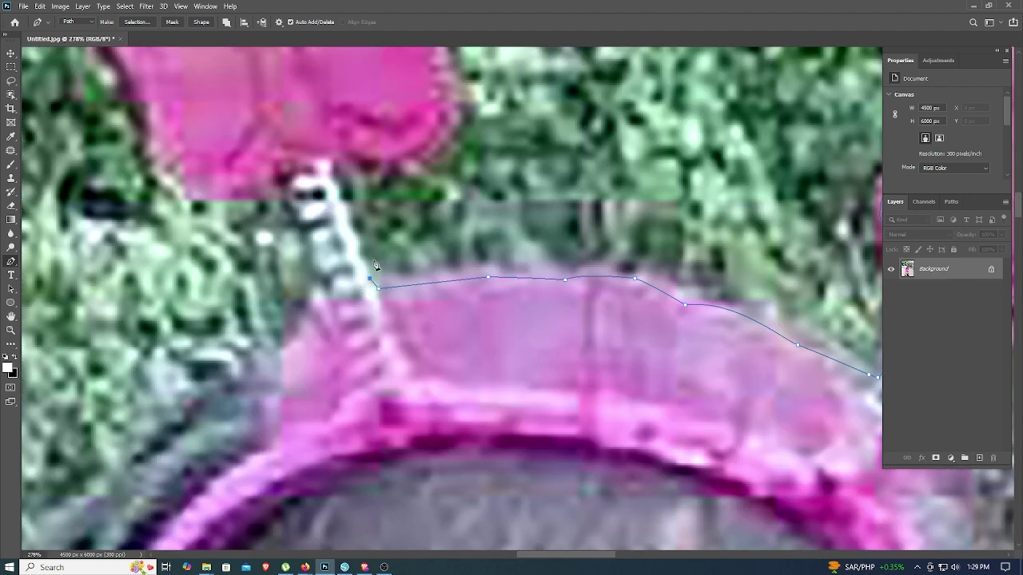
{"action": "scroll", "coordinate": [592, 382], "scroll_direction": "up", "scroll_amount": 2}
{"action": "left_click_drag", "start_coordinate": [684, 415], "coordinate": [683, 407]}
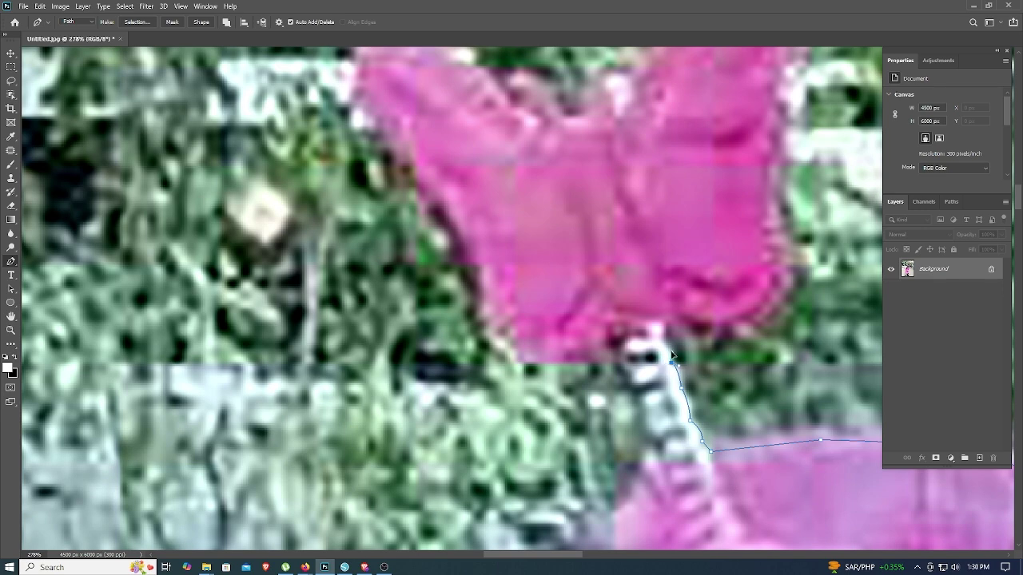
{"action": "scroll", "coordinate": [672, 354], "scroll_direction": "down", "scroll_amount": 1}
{"action": "scroll", "coordinate": [554, 480], "scroll_direction": "down", "scroll_amount": 1}
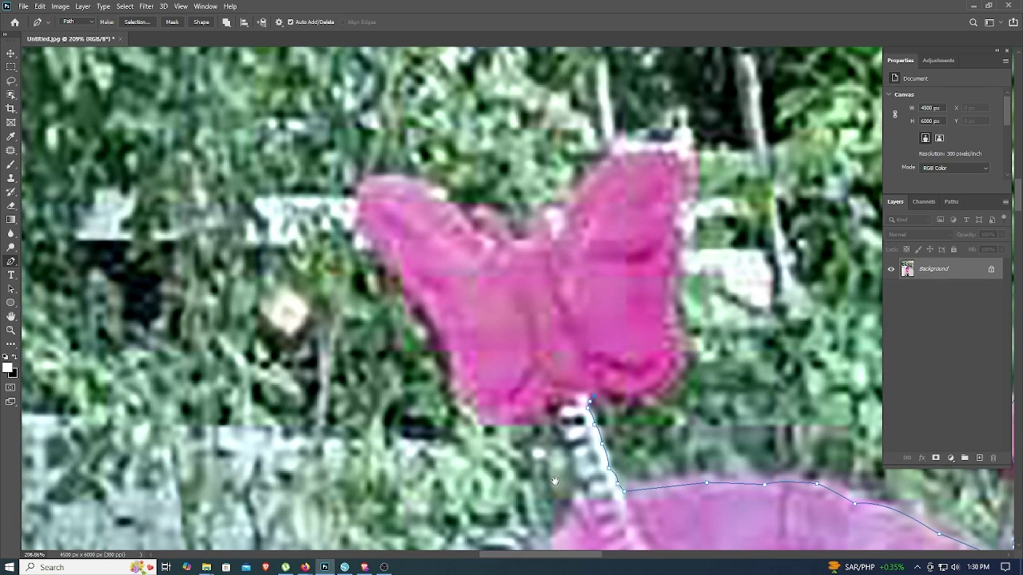
{"action": "left_click_drag", "start_coordinate": [678, 359], "coordinate": [669, 249]}
Trace around both wings of the left butterfly topper to its base
{"action": "left_click_drag", "start_coordinate": [673, 149], "coordinate": [637, 132]}
{"action": "left_click_drag", "start_coordinate": [566, 221], "coordinate": [555, 276]}
{"action": "left_click", "coordinate": [544, 238]}
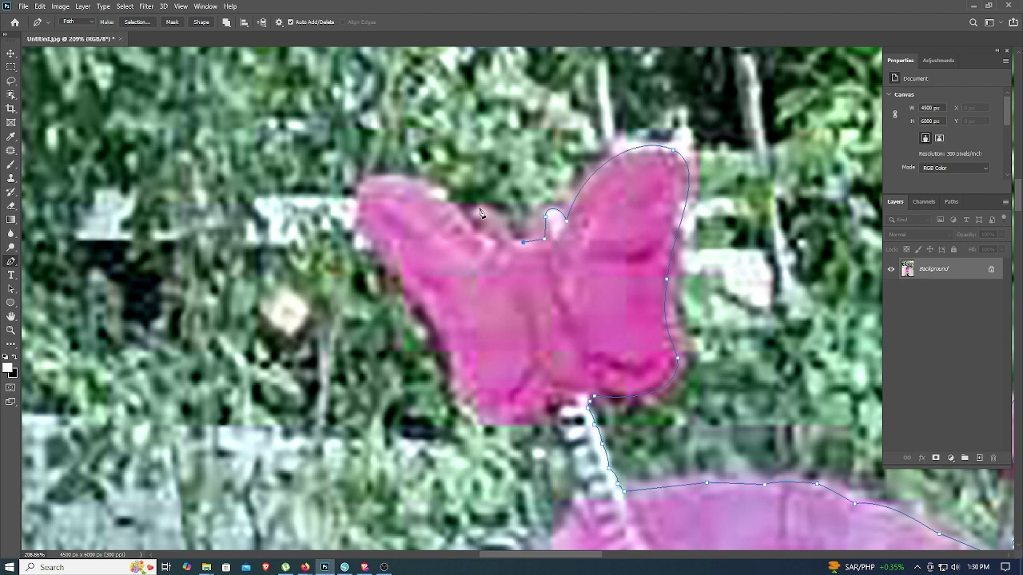
{"action": "left_click_drag", "start_coordinate": [479, 209], "coordinate": [466, 219]}
{"action": "left_click_drag", "start_coordinate": [376, 180], "coordinate": [331, 197]}
{"action": "left_click_drag", "start_coordinate": [382, 254], "coordinate": [404, 278]}
{"action": "left_click_drag", "start_coordinate": [457, 393], "coordinate": [459, 424]}
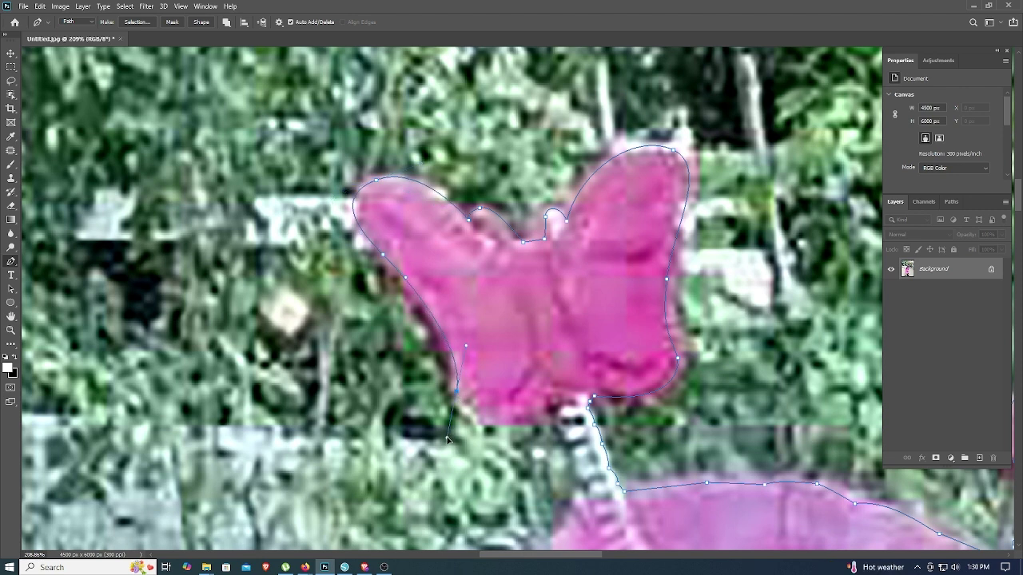
{"action": "left_click", "coordinate": [555, 423]}
{"action": "left_click_drag", "start_coordinate": [556, 423], "coordinate": [580, 422]}
Follow the path down the coiled spring stalk toward the headband
{"action": "scroll", "coordinate": [587, 417], "scroll_direction": "up", "scroll_amount": 2}
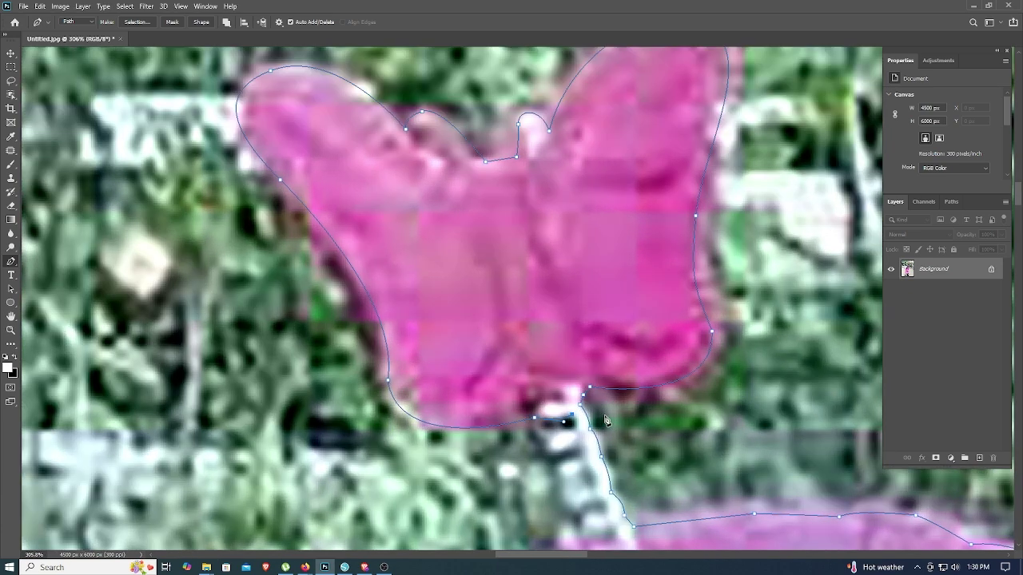
{"action": "mouse_move", "coordinate": [550, 448]}
{"action": "left_mouse_down"}
{"action": "mouse_move", "coordinate": [578, 459]}
{"action": "mouse_move", "coordinate": [581, 481]}
{"action": "left_mouse_up"}
{"action": "mouse_move", "coordinate": [565, 494]}
{"action": "left_mouse_down"}
{"action": "mouse_move", "coordinate": [574, 515]}
{"action": "mouse_move", "coordinate": [601, 502]}
{"action": "mouse_move", "coordinate": [592, 306]}
{"action": "left_mouse_up"}
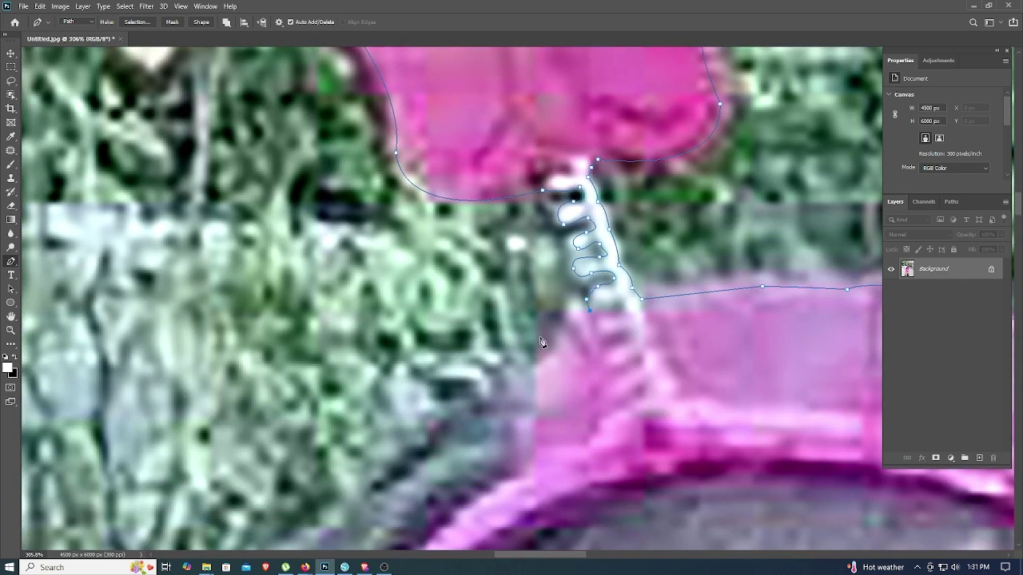
{"action": "left_click_drag", "start_coordinate": [540, 337], "coordinate": [539, 368]}
{"action": "scroll", "coordinate": [509, 424], "scroll_direction": "down", "scroll_amount": 5}
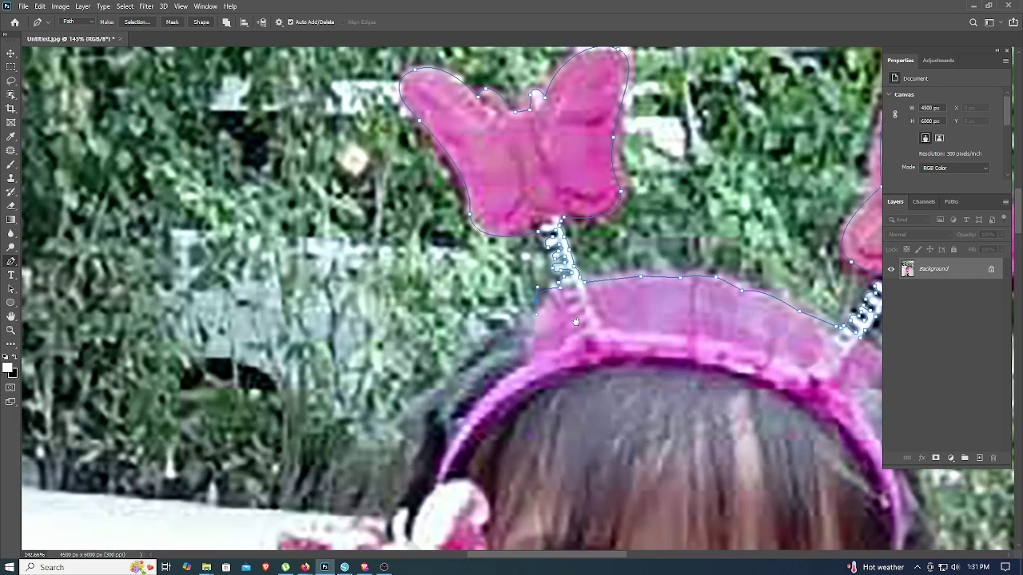
{"action": "left_click_drag", "start_coordinate": [509, 424], "coordinate": [543, 230]}
Trace the path down the headband's side and along the hair
{"action": "left_click", "coordinate": [485, 264]}
{"action": "left_click", "coordinate": [465, 295]}
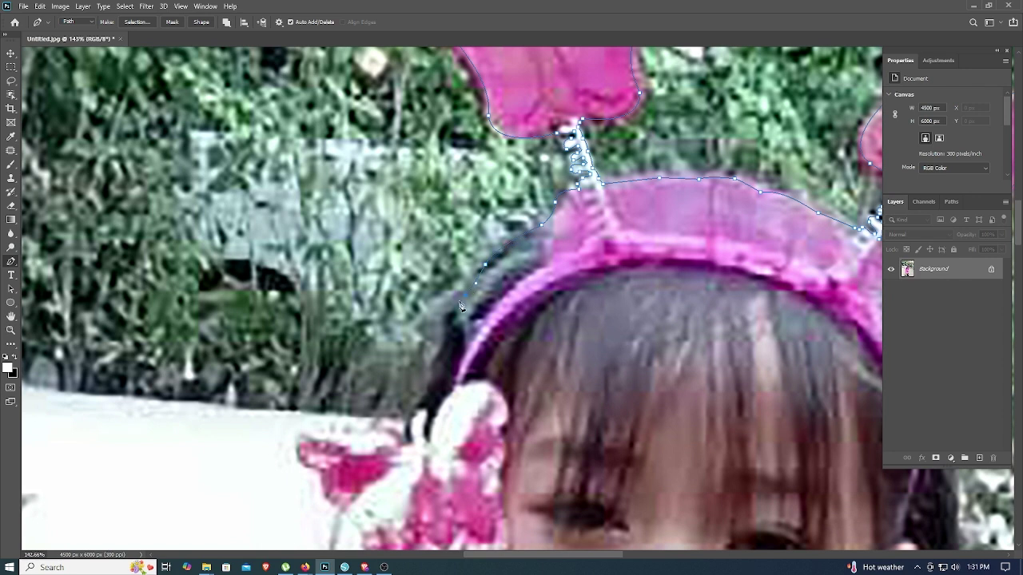
{"action": "left_click", "coordinate": [446, 329]}
{"action": "left_click", "coordinate": [446, 339]}
{"action": "left_click", "coordinate": [431, 366]}
{"action": "left_click", "coordinate": [419, 409]}
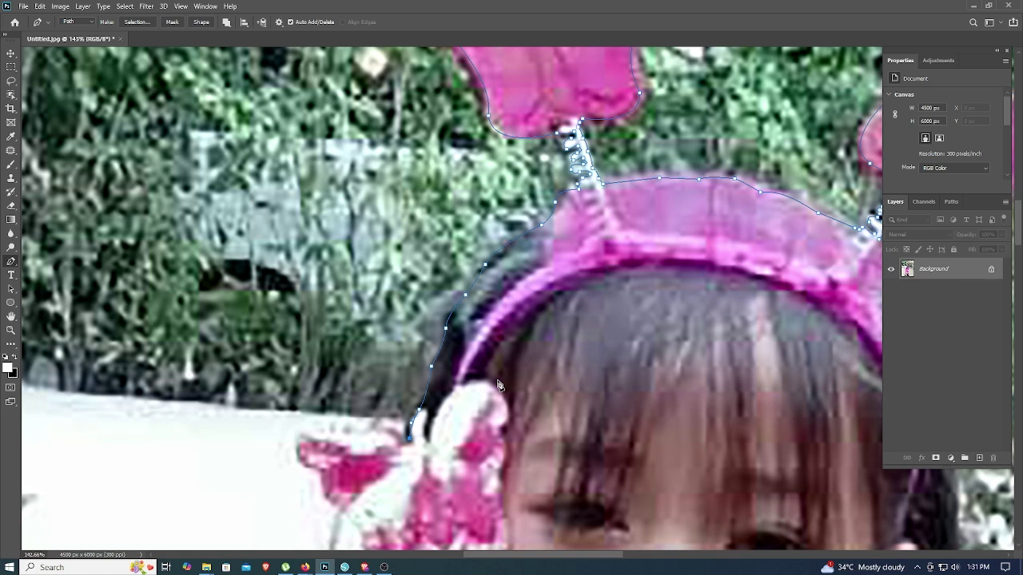
Outline around the hair bow and down the hair toward the shoulder
{"action": "scroll", "coordinate": [497, 385], "scroll_direction": "down", "scroll_amount": 3}
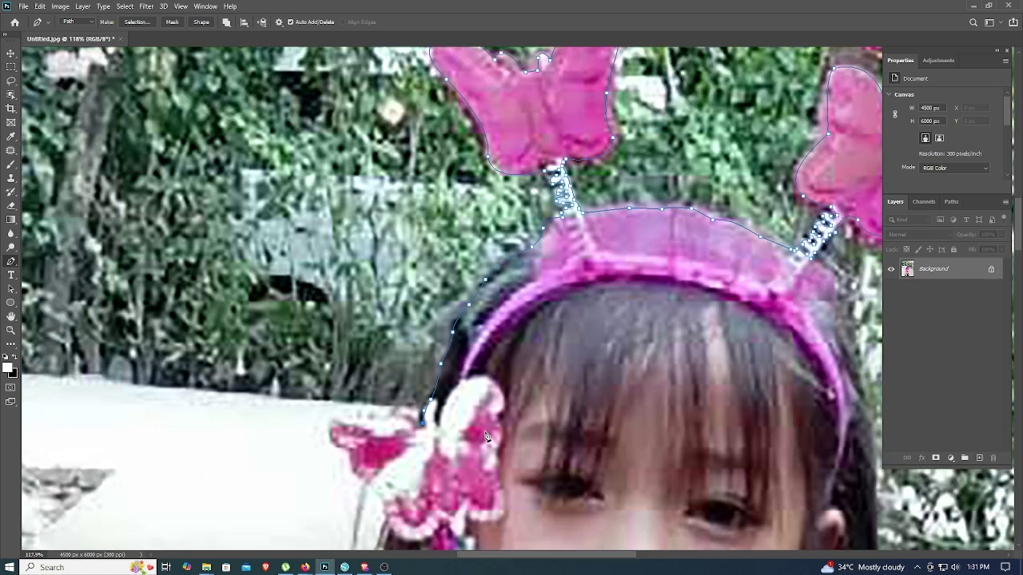
{"action": "scroll", "coordinate": [499, 360], "scroll_direction": "down", "scroll_amount": 2}
{"action": "scroll", "coordinate": [503, 328], "scroll_direction": "down", "scroll_amount": 2}
{"action": "left_click", "coordinate": [502, 294]}
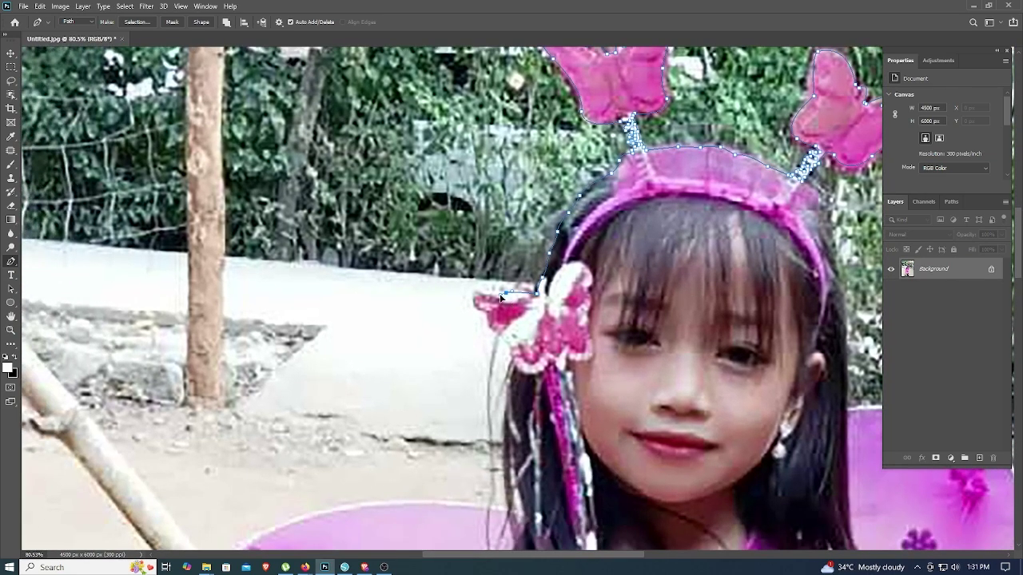
{"action": "left_click", "coordinate": [477, 301]}
{"action": "left_click", "coordinate": [500, 337]}
{"action": "left_click", "coordinate": [507, 368]}
{"action": "scroll", "coordinate": [512, 344], "scroll_direction": "down", "scroll_amount": 3}
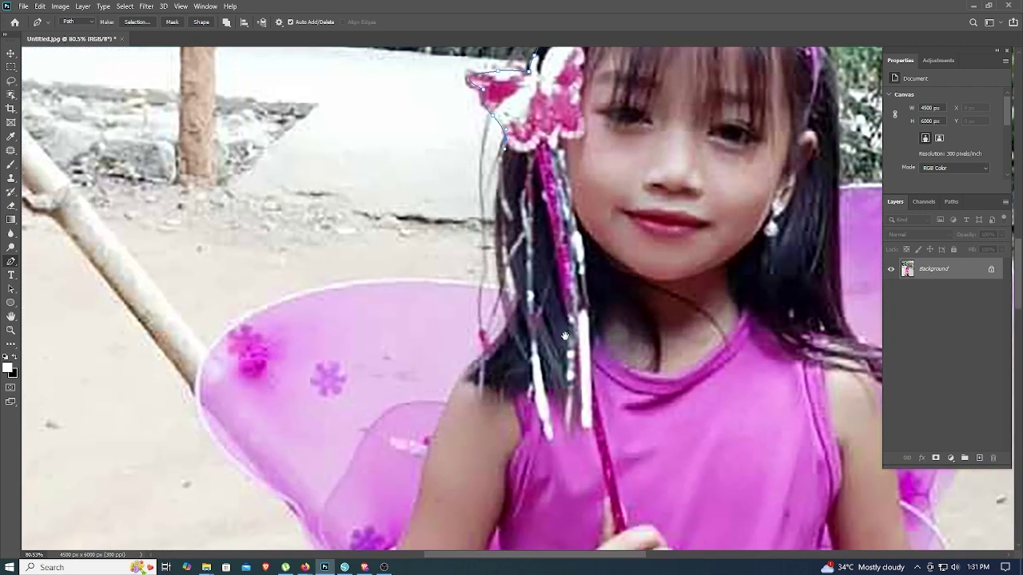
{"action": "left_click_drag", "start_coordinate": [501, 286], "coordinate": [499, 307]}
Trace the left wing down to the skirt, making sharp corner anchors
{"action": "scroll", "coordinate": [479, 286], "scroll_direction": "down", "scroll_amount": 2}
{"action": "scroll", "coordinate": [422, 250], "scroll_direction": "left", "scroll_amount": 3}
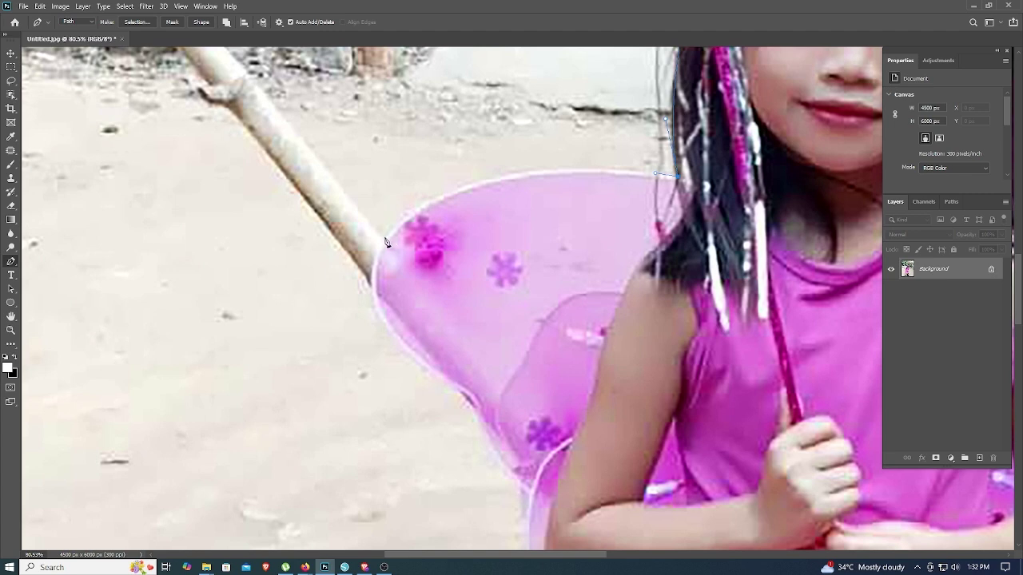
{"action": "left_click_drag", "start_coordinate": [386, 238], "coordinate": [365, 265]}
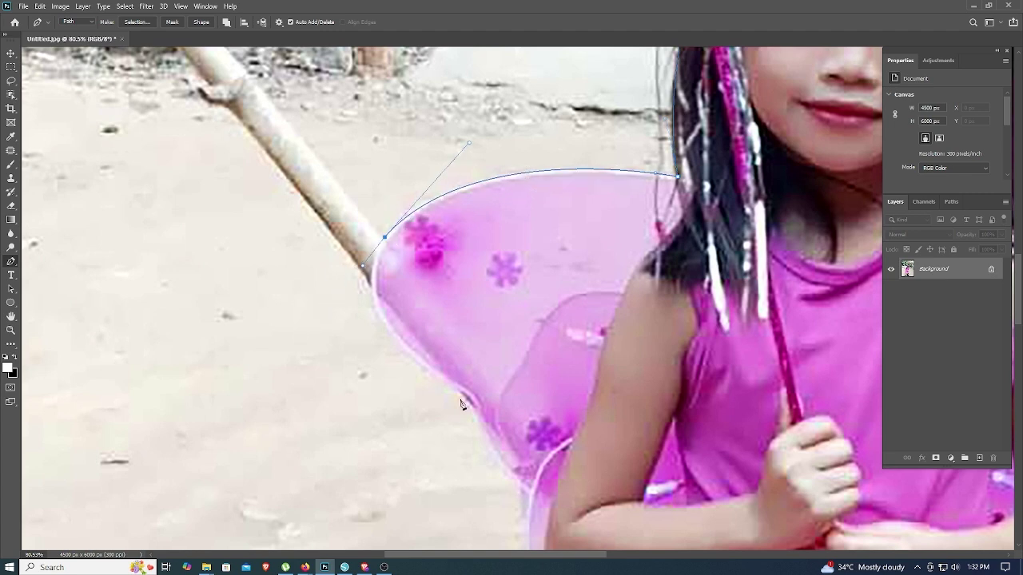
{"action": "left_click_drag", "start_coordinate": [469, 392], "coordinate": [534, 419]}
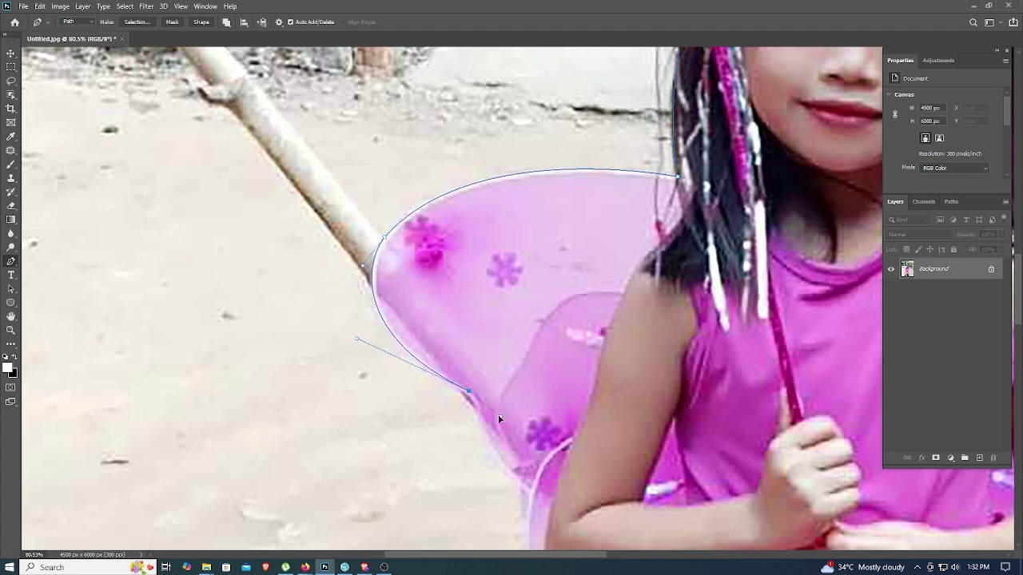
{"action": "left_click", "coordinate": [469, 392], "text": "alt"}
{"action": "left_click_drag", "start_coordinate": [530, 496], "coordinate": [576, 533]}
{"action": "scroll", "coordinate": [526, 525], "scroll_direction": "down", "scroll_amount": 5}
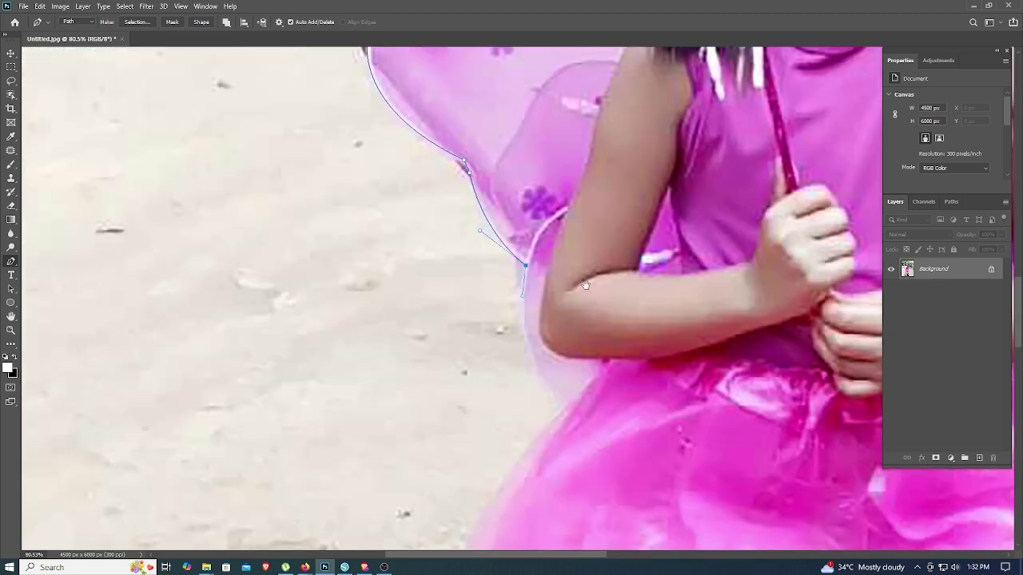
{"action": "left_click_drag", "start_coordinate": [565, 318], "coordinate": [613, 322]}
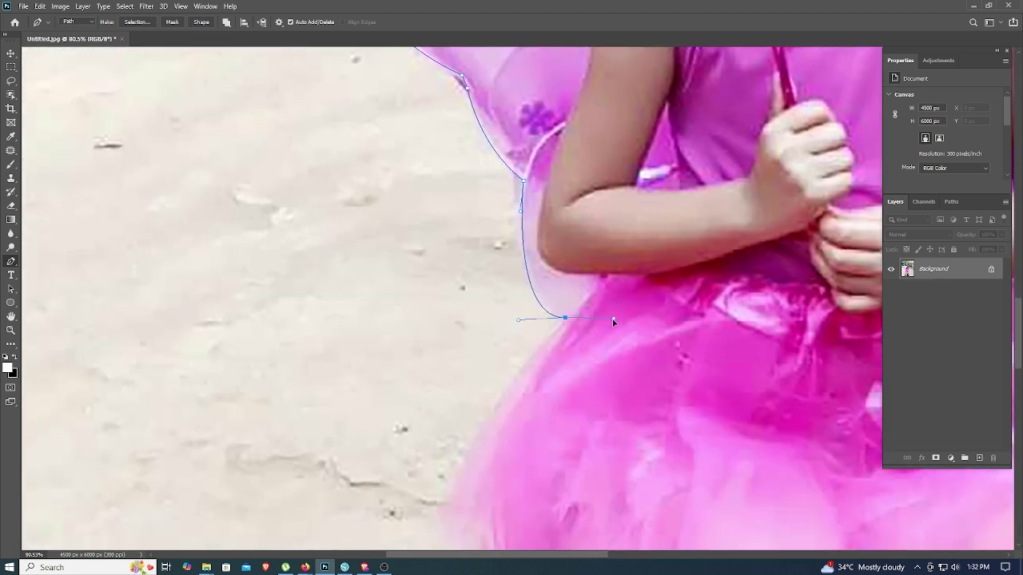
{"action": "left_click", "coordinate": [566, 319], "text": "alt"}
Carry the path along the skirt's edge and hem, then down the knee toward the boot
{"action": "scroll", "coordinate": [501, 228], "scroll_direction": "down", "scroll_amount": 2}
{"action": "scroll", "coordinate": [575, 336], "scroll_direction": "down", "scroll_amount": 3}
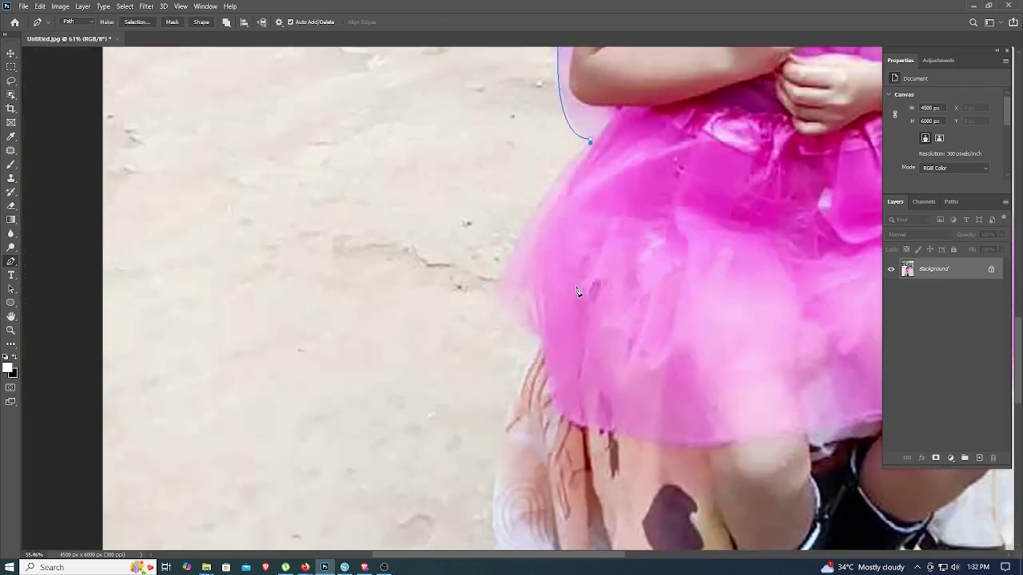
{"action": "left_click", "coordinate": [528, 309]}
{"action": "left_click_drag", "start_coordinate": [528, 309], "coordinate": [544, 322]}
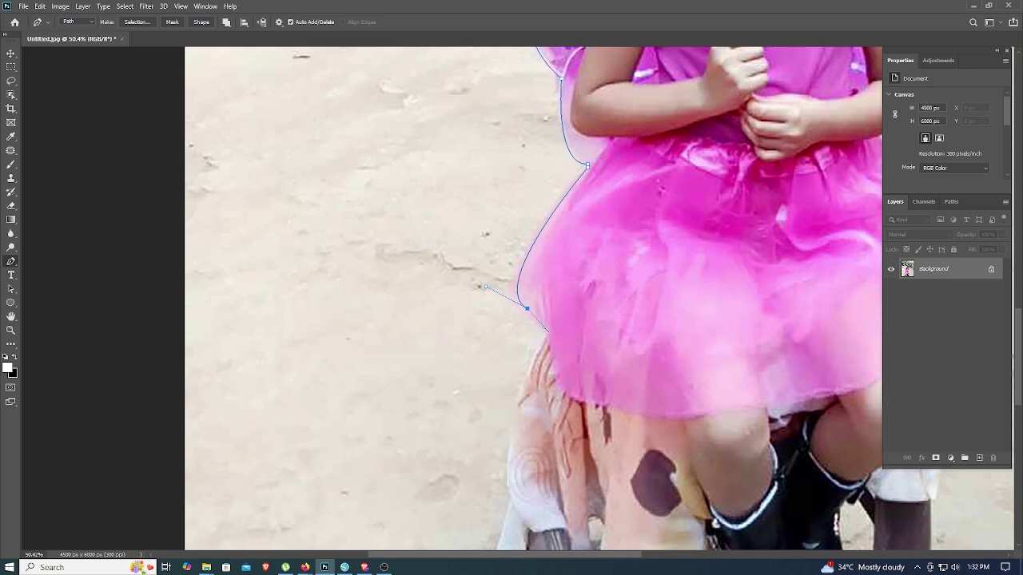
{"action": "left_click", "coordinate": [551, 331]}
{"action": "left_click_drag", "start_coordinate": [609, 401], "coordinate": [680, 398]}
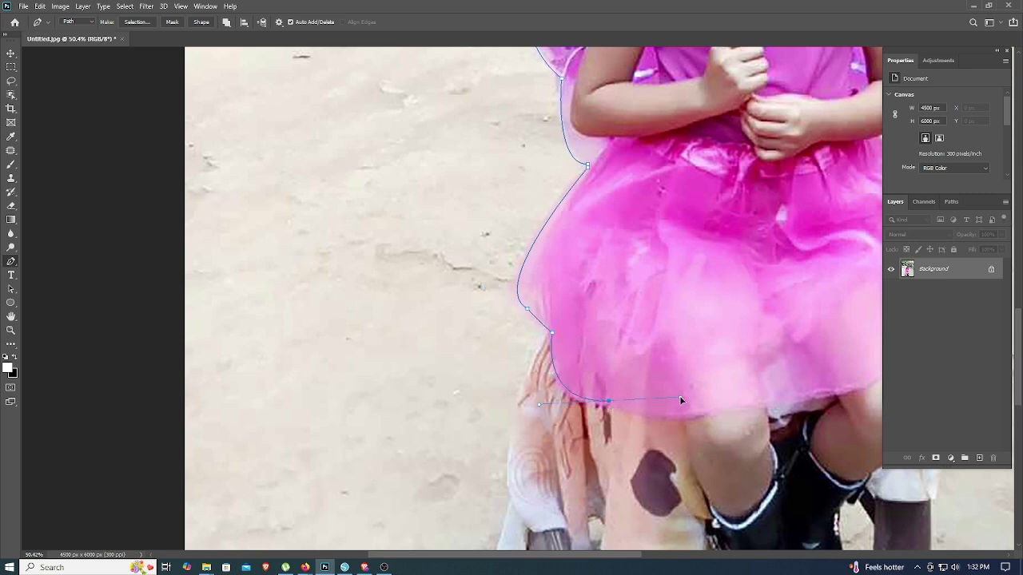
{"action": "left_click", "coordinate": [688, 418]}
{"action": "scroll", "coordinate": [640, 384], "scroll_direction": "down", "scroll_amount": 3}
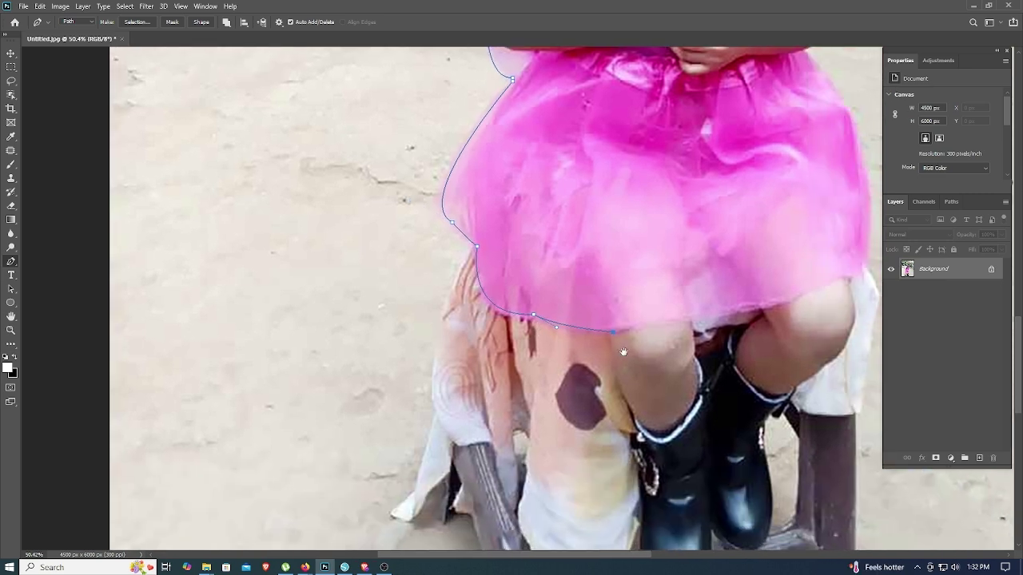
{"action": "scroll", "coordinate": [607, 359], "scroll_direction": "right", "scroll_amount": 2}
{"action": "left_click_drag", "start_coordinate": [585, 364], "coordinate": [591, 415]}
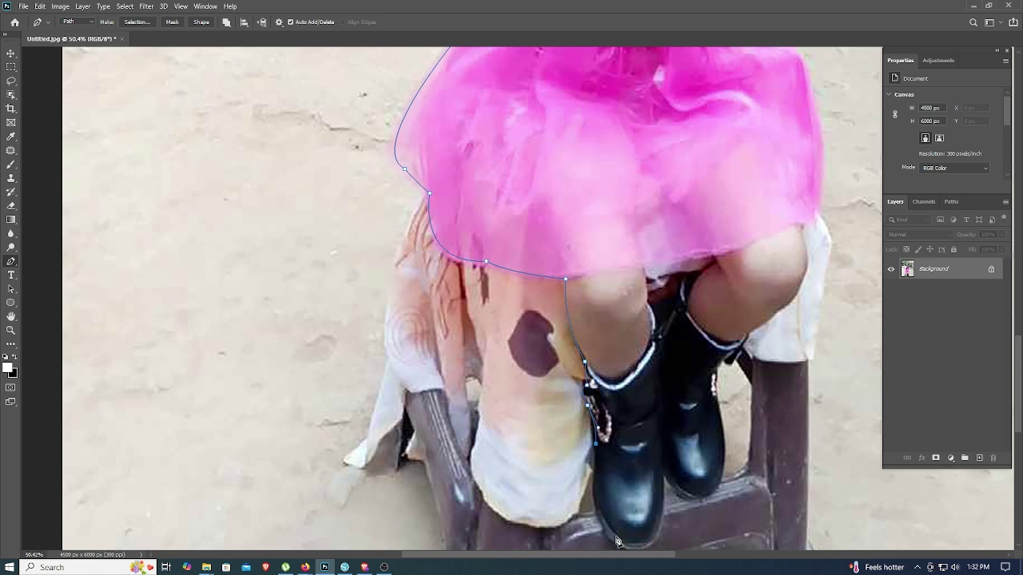
{"action": "mouse_move", "coordinate": [616, 541]}
{"action": "left_mouse_down"}
{"action": "mouse_move", "coordinate": [618, 448]}
{"action": "mouse_move", "coordinate": [644, 449]}
{"action": "left_mouse_up"}
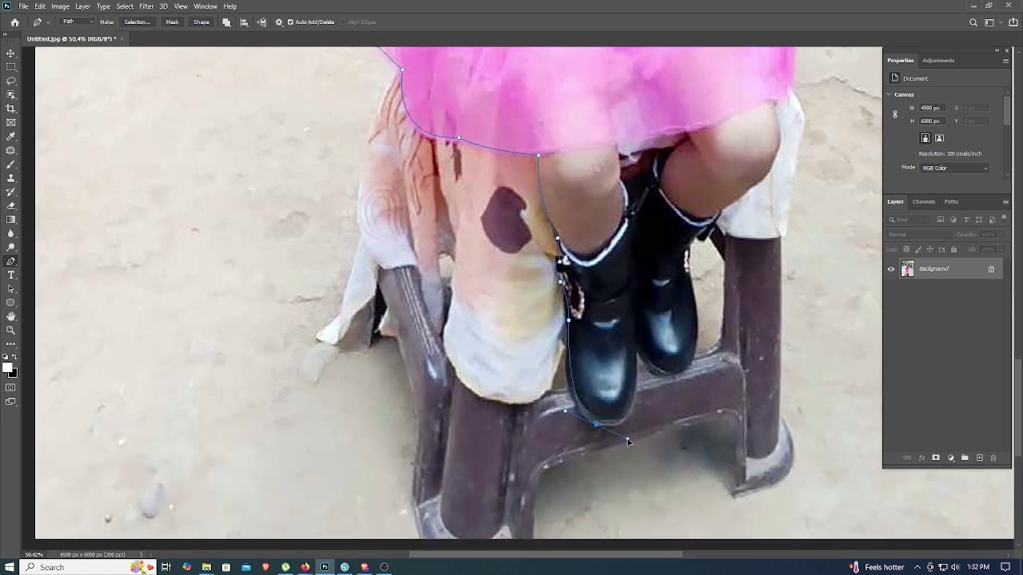
Trace along the left boot's bottom and undo the misplaced right-boot points
{"action": "left_click_drag", "start_coordinate": [636, 353], "coordinate": [628, 301]}
{"action": "left_click_drag", "start_coordinate": [688, 365], "coordinate": [695, 357]}
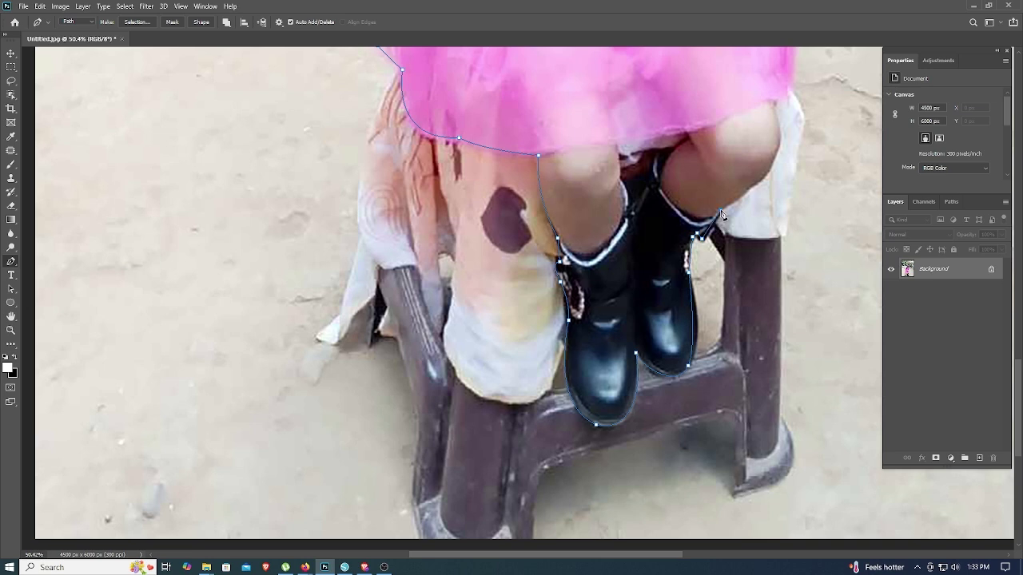
{"action": "scroll", "coordinate": [721, 214], "scroll_direction": "up", "scroll_amount": 4}
{"action": "key", "text": "ctrl+z"}
{"action": "key", "text": "ctrl+z"}
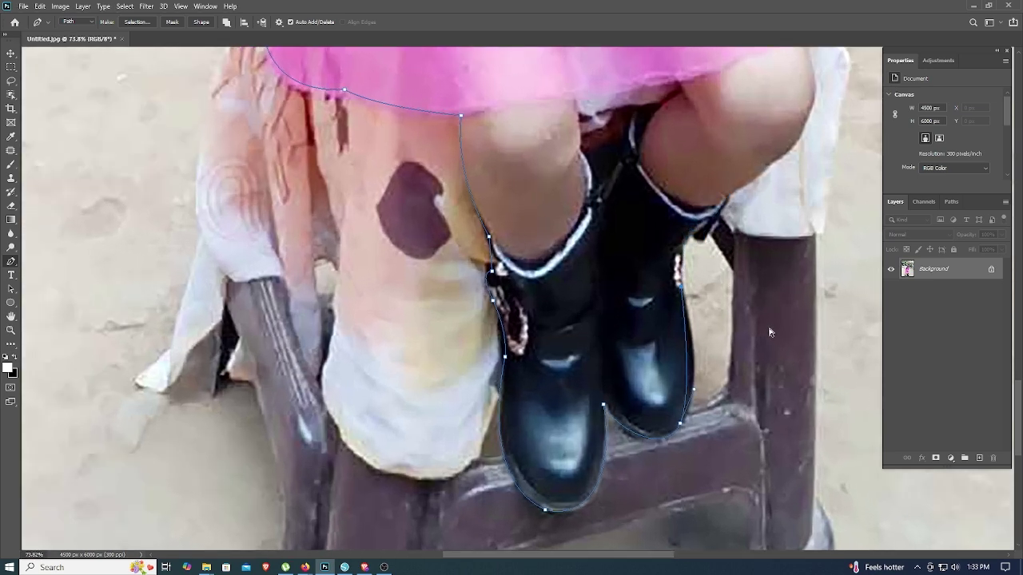
{"action": "key", "text": "ctrl+z"}
{"action": "key", "text": "ctrl+z"}
Redraw the right boot's bottom curve and trace up its outer edge to the strap
{"action": "left_click_drag", "start_coordinate": [656, 448], "coordinate": [699, 413]}
{"action": "left_click_drag", "start_coordinate": [682, 293], "coordinate": [671, 232]}
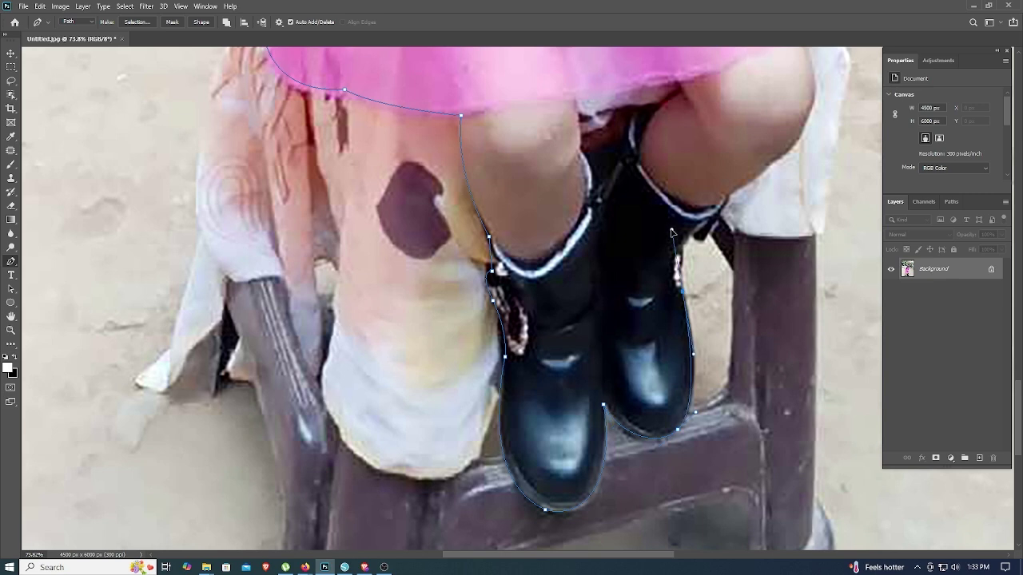
{"action": "left_click", "coordinate": [695, 235]}
{"action": "left_click_drag", "start_coordinate": [729, 207], "coordinate": [633, 318]}
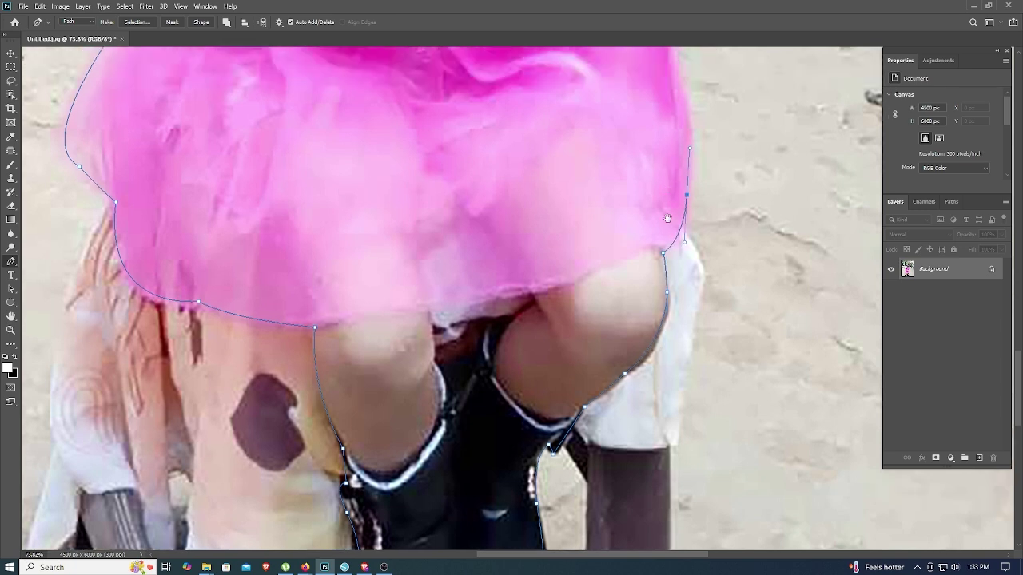
Extend the path up the skirt's right edge and along the right wing's outer edge
{"action": "scroll", "coordinate": [688, 144], "scroll_direction": "up", "scroll_amount": 5}
{"action": "left_click", "coordinate": [670, 280]}
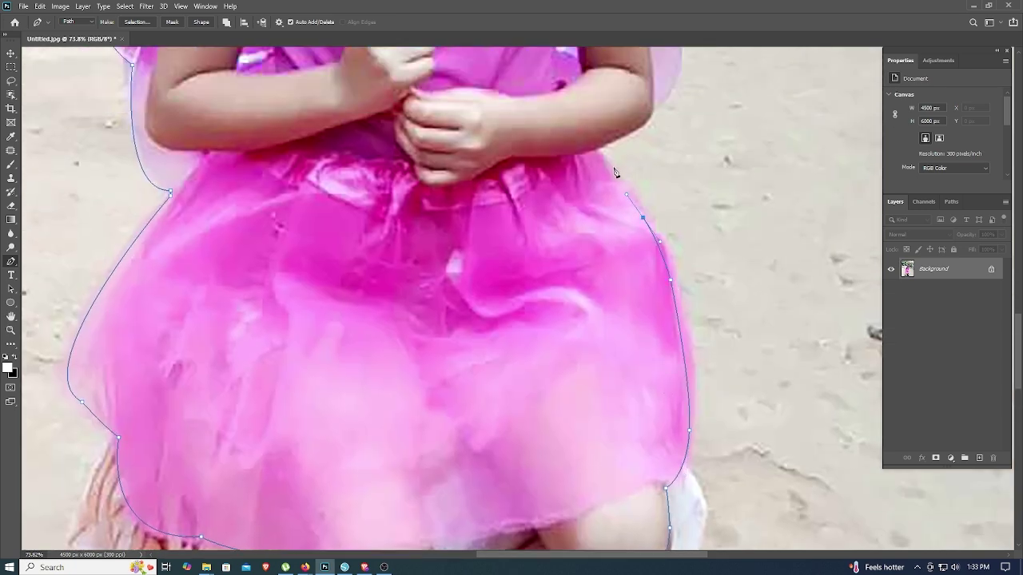
{"action": "mouse_move", "coordinate": [639, 140]}
{"action": "left_mouse_down"}
{"action": "mouse_move", "coordinate": [562, 331]}
{"action": "mouse_move", "coordinate": [590, 307]}
{"action": "left_mouse_up"}
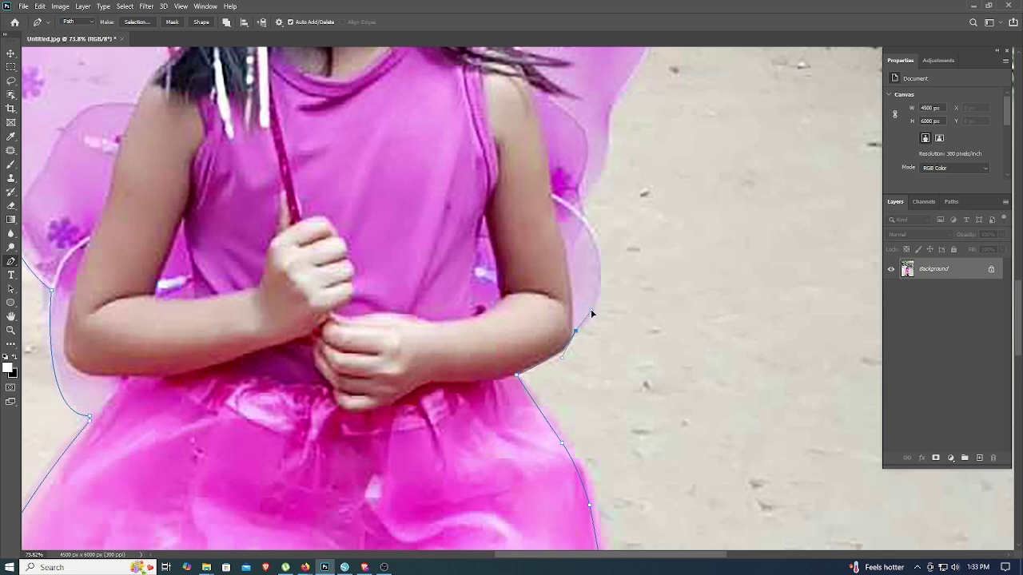
{"action": "left_click_drag", "start_coordinate": [581, 214], "coordinate": [548, 165]}
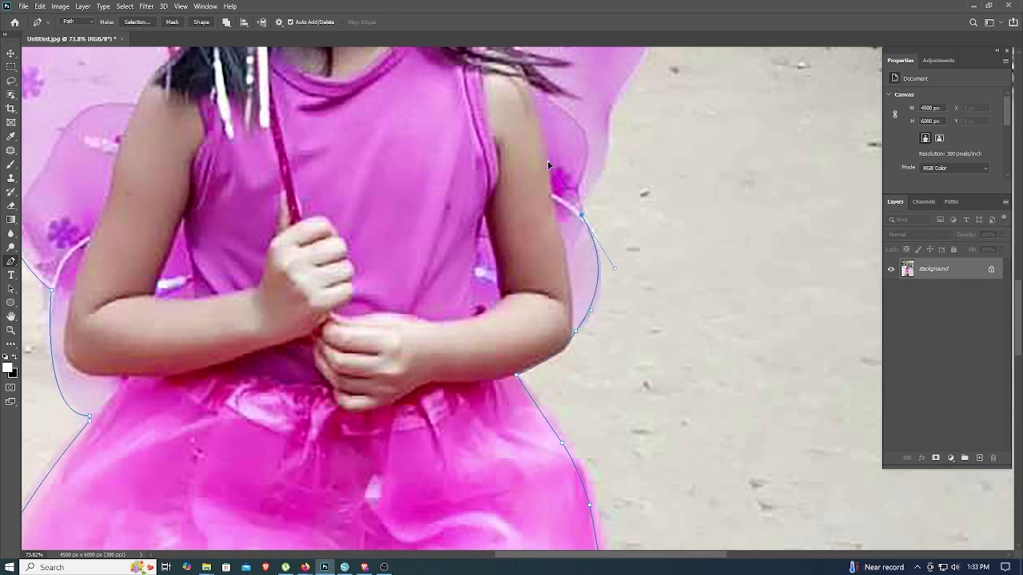
{"action": "scroll", "coordinate": [579, 199], "scroll_direction": "up", "scroll_amount": 3}
{"action": "scroll", "coordinate": [579, 198], "scroll_direction": "up", "scroll_amount": 2}
{"action": "left_click_drag", "start_coordinate": [609, 296], "coordinate": [604, 232]}
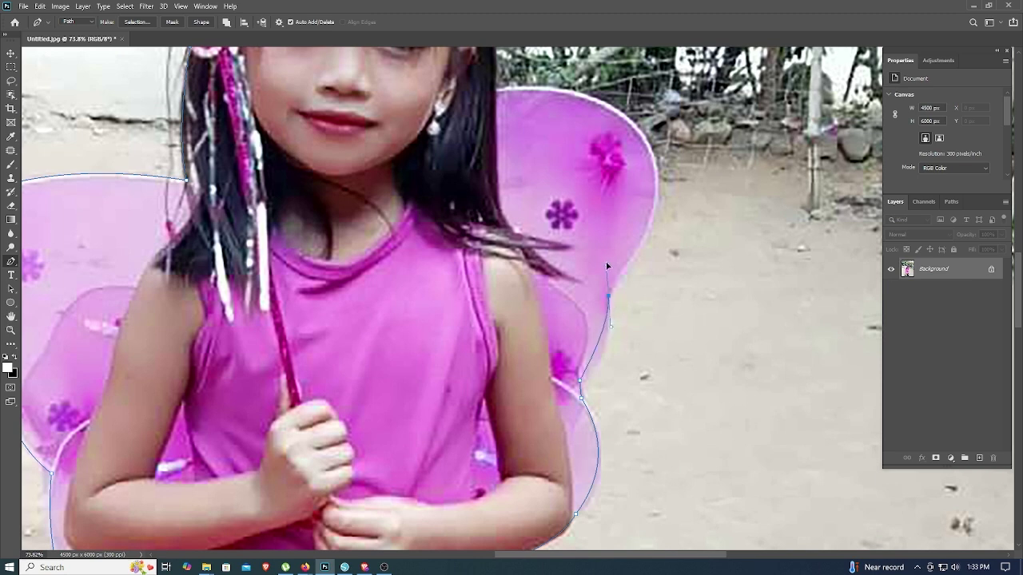
{"action": "left_click", "coordinate": [618, 266]}
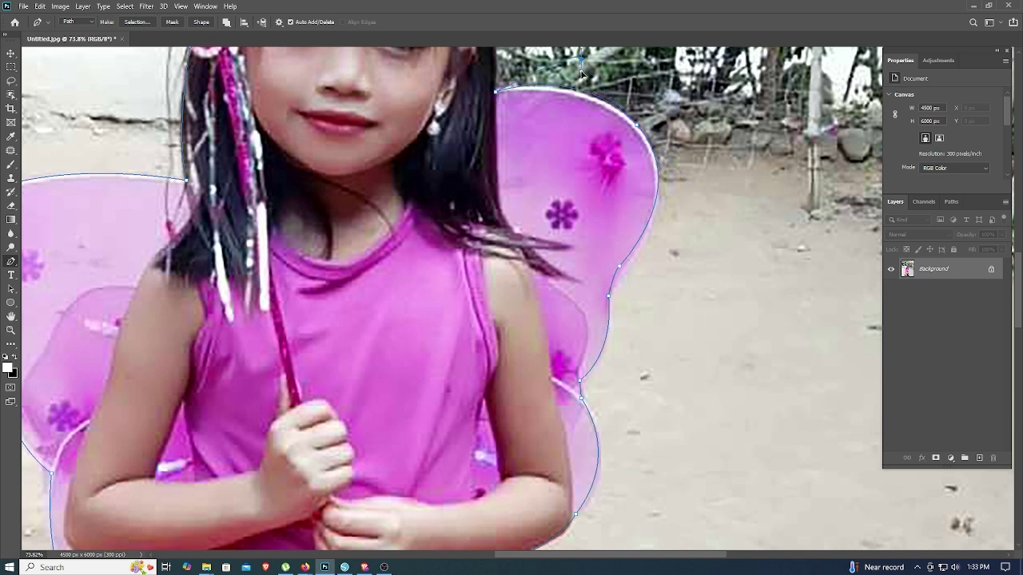
Curve the path over the wing's top edge and up the hair toward the headband
{"action": "left_click_drag", "start_coordinate": [582, 74], "coordinate": [594, 90]}
{"action": "scroll", "coordinate": [633, 148], "scroll_direction": "up", "scroll_amount": 1}
{"action": "scroll", "coordinate": [679, 208], "scroll_direction": "up", "scroll_amount": 1}
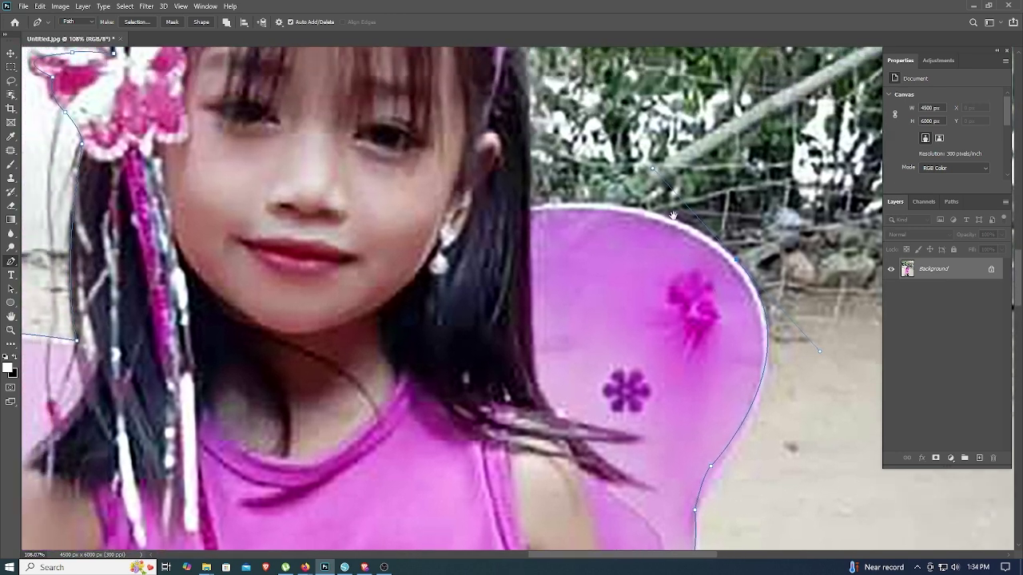
{"action": "scroll", "coordinate": [765, 302], "scroll_direction": "up", "scroll_amount": 1}
{"action": "left_click_drag", "start_coordinate": [600, 236], "coordinate": [553, 236]}
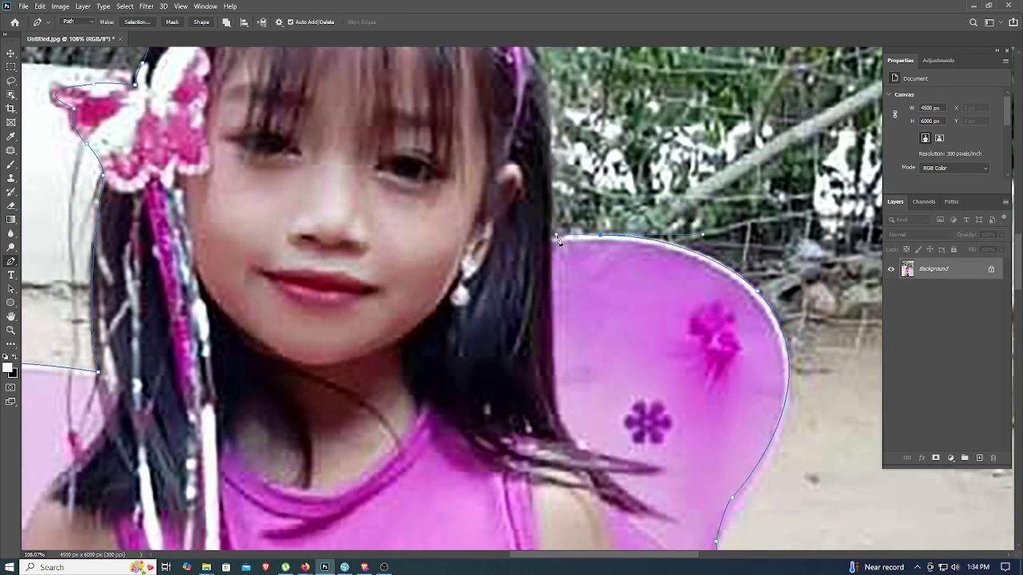
{"action": "scroll", "coordinate": [553, 243], "scroll_direction": "up", "scroll_amount": 5}
{"action": "left_click_drag", "start_coordinate": [524, 271], "coordinate": [514, 221]}
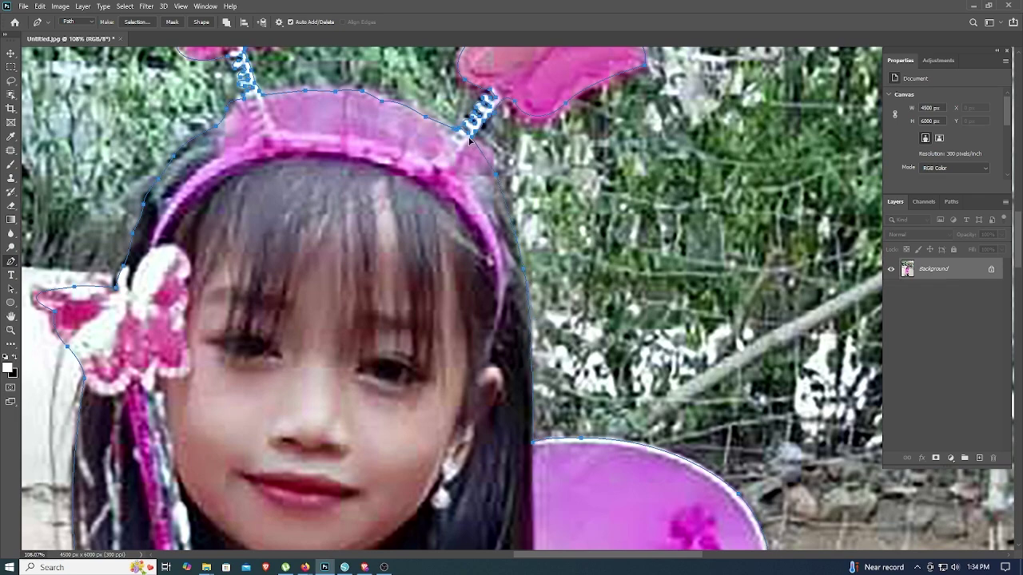
Convert the path to a selection, copy the girl to Layer 1, and hide Background
{"action": "right_click", "coordinate": [456, 182]}
{"action": "left_click", "coordinate": [480, 209]}
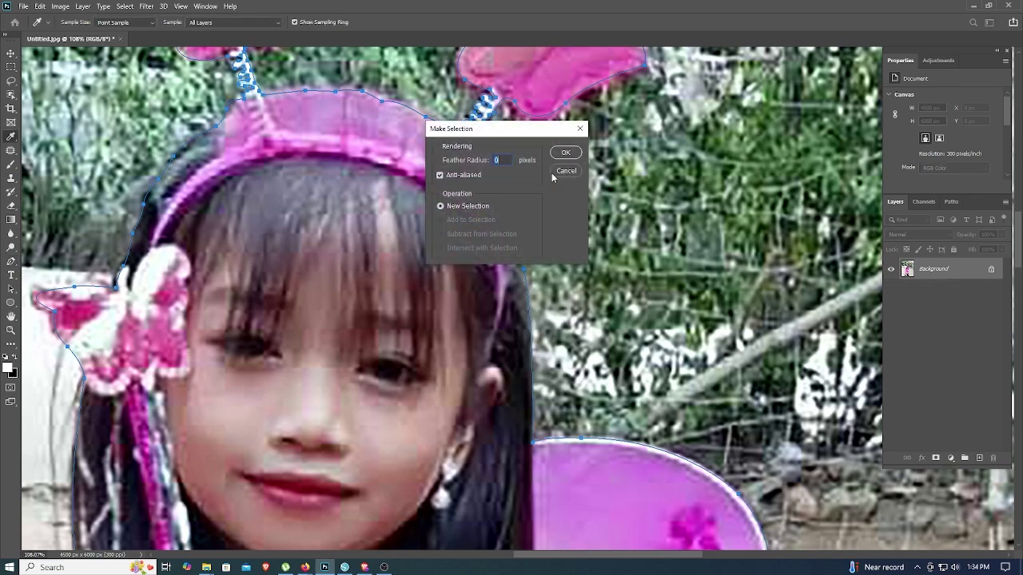
{"action": "left_click", "coordinate": [566, 152]}
{"action": "scroll", "coordinate": [319, 247], "scroll_direction": "down", "scroll_amount": 5}
{"action": "scroll", "coordinate": [319, 246], "scroll_direction": "down", "scroll_amount": 3}
{"action": "scroll", "coordinate": [303, 293], "scroll_direction": "down", "scroll_amount": 2}
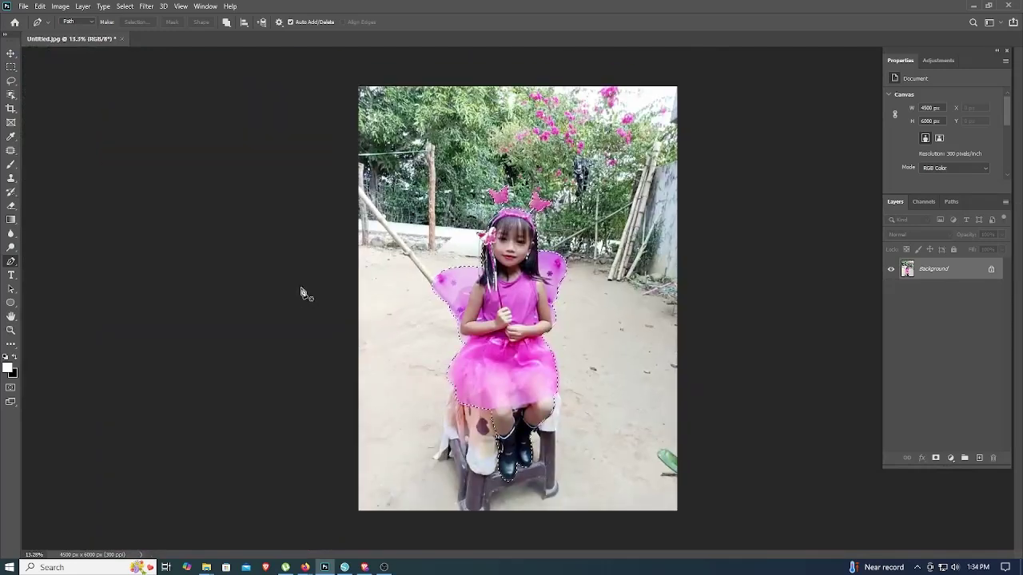
{"action": "key", "text": "ctrl+j"}
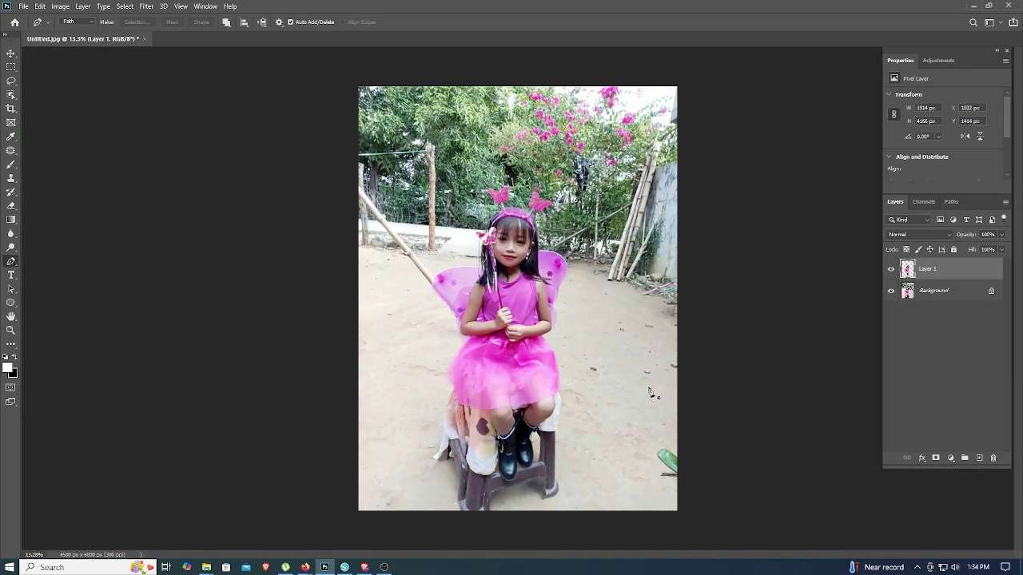
{"action": "left_click", "coordinate": [891, 291]}
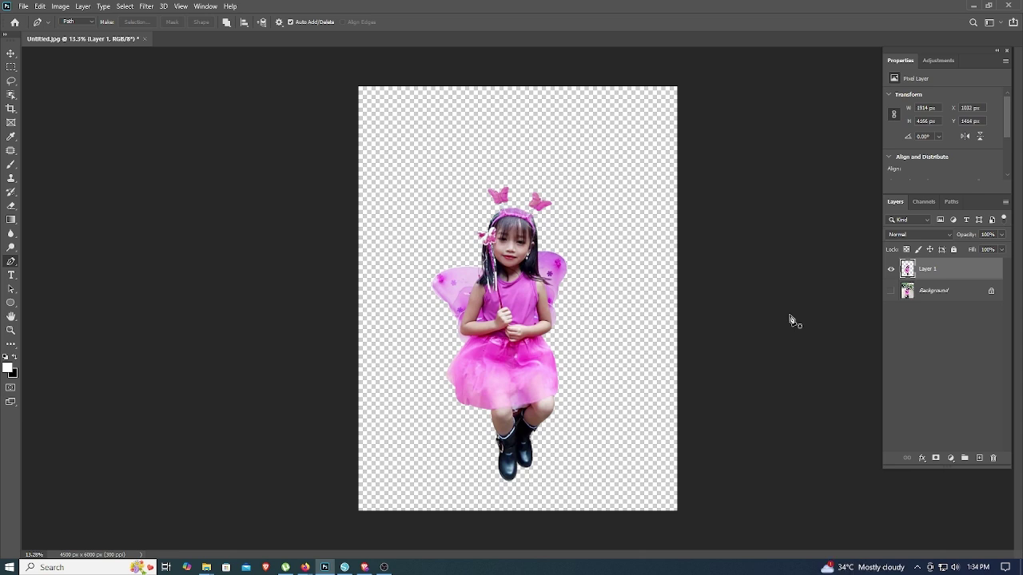
Trace a closed pen outline around the leftover background between the girl's knees and boots
{"action": "scroll", "coordinate": [644, 283], "scroll_direction": "up", "scroll_amount": 3}
{"action": "scroll", "coordinate": [644, 283], "scroll_direction": "up", "scroll_amount": 2}
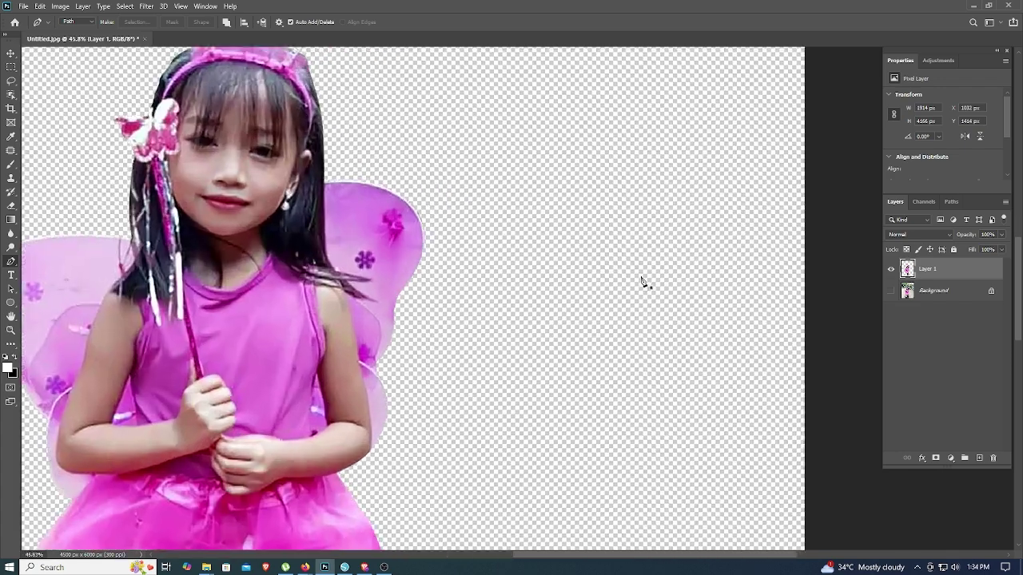
{"action": "scroll", "coordinate": [490, 224], "scroll_direction": "up", "scroll_amount": 1}
{"action": "scroll", "coordinate": [490, 224], "scroll_direction": "down", "scroll_amount": 5}
{"action": "scroll", "coordinate": [627, 266], "scroll_direction": "up", "scroll_amount": 1}
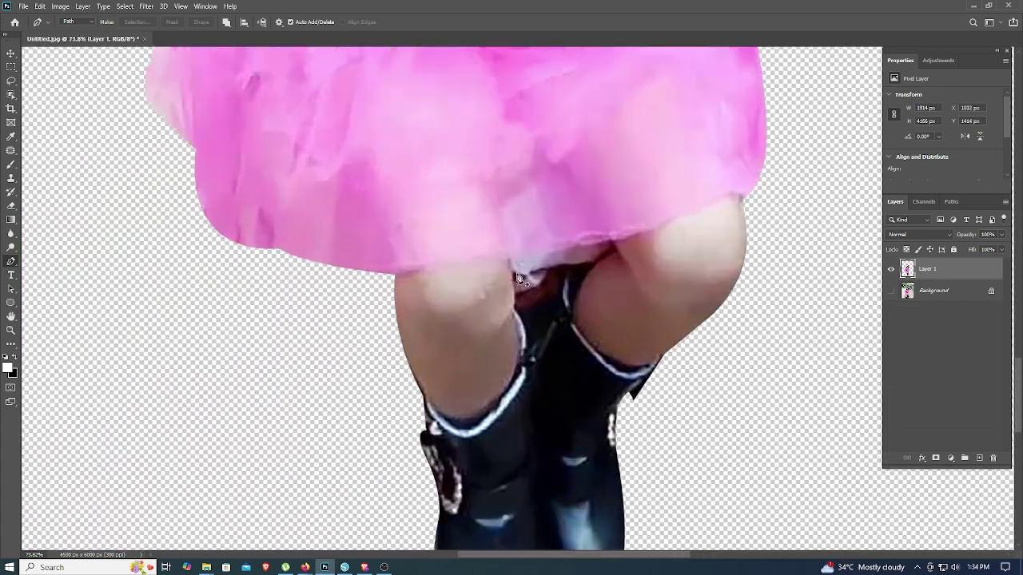
{"action": "scroll", "coordinate": [627, 267], "scroll_direction": "up", "scroll_amount": 1}
{"action": "left_click", "coordinate": [634, 236]}
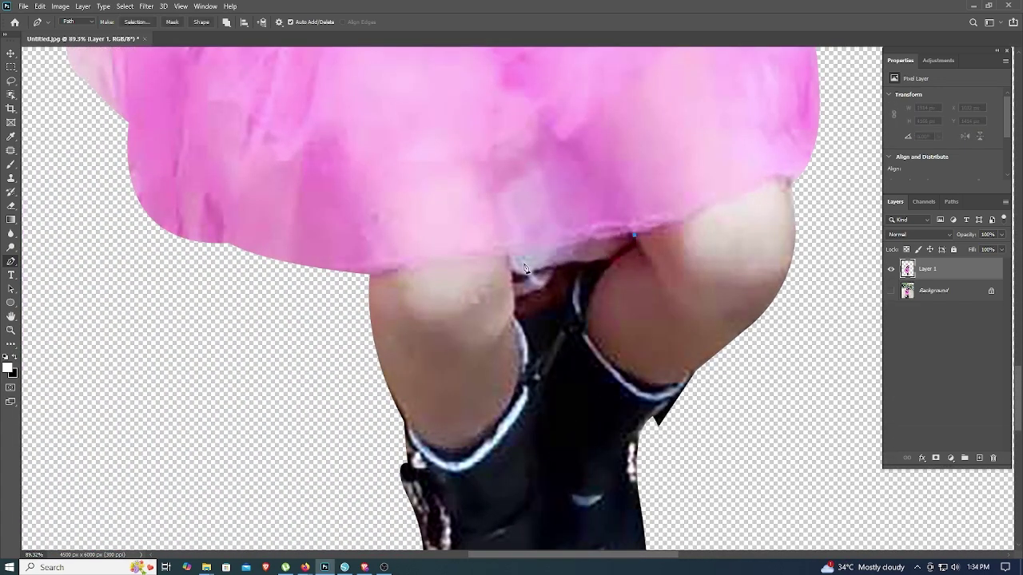
{"action": "left_click", "coordinate": [508, 258]}
{"action": "left_click", "coordinate": [516, 314]}
{"action": "left_click_drag", "start_coordinate": [528, 361], "coordinate": [526, 393]}
{"action": "left_click", "coordinate": [563, 326]}
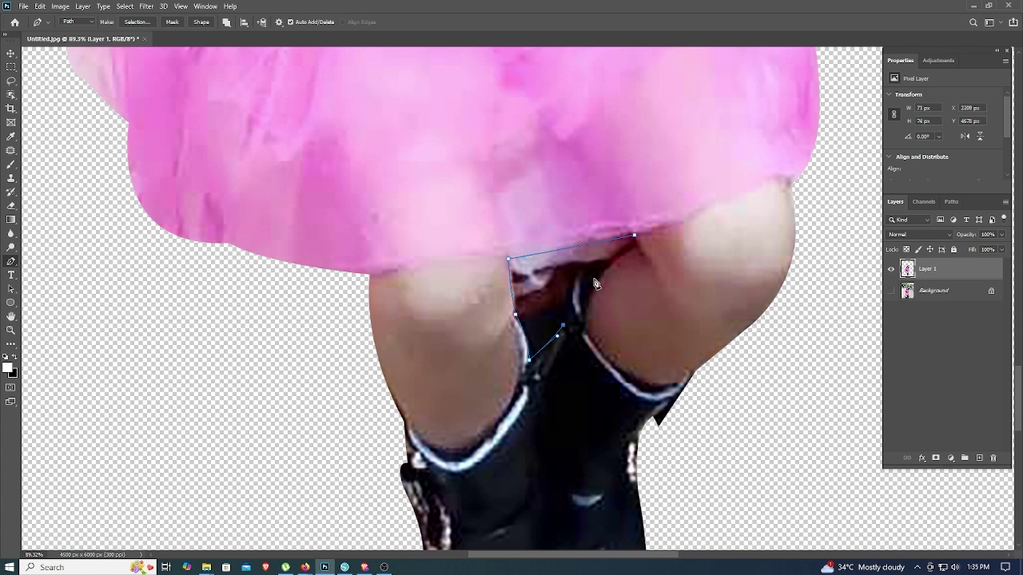
{"action": "mouse_move", "coordinate": [582, 269]}
{"action": "left_mouse_down"}
{"action": "mouse_move", "coordinate": [621, 284]}
{"action": "mouse_move", "coordinate": [634, 309]}
{"action": "left_mouse_up"}
{"action": "left_click_drag", "start_coordinate": [638, 249], "coordinate": [663, 247]}
{"action": "left_click", "coordinate": [636, 236]}
Convert the gap outline into a selection and remove the enclosed background pixels
{"action": "right_click", "coordinate": [630, 247]}
{"action": "left_click", "coordinate": [664, 292]}
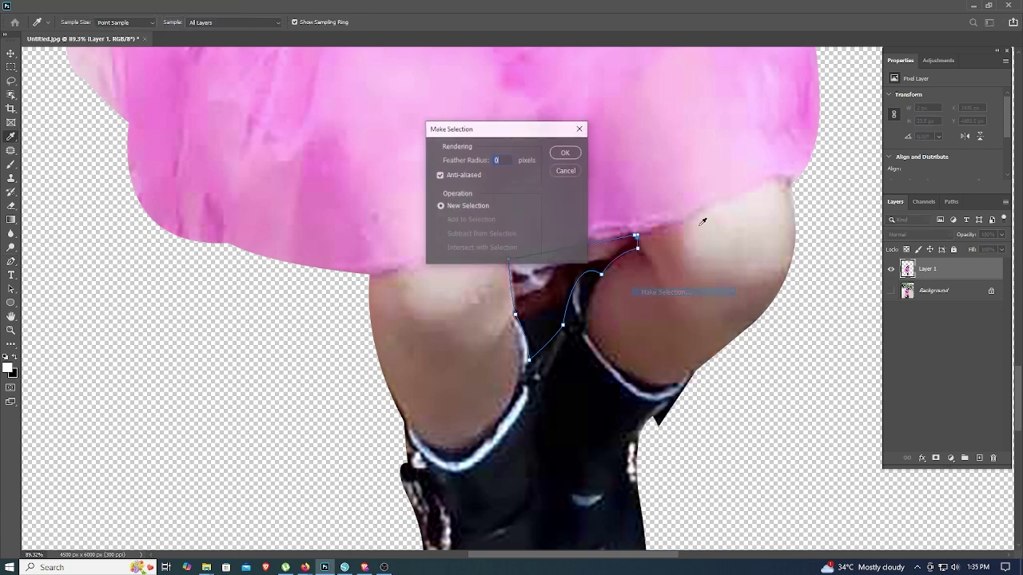
{"action": "left_click", "coordinate": [565, 152]}
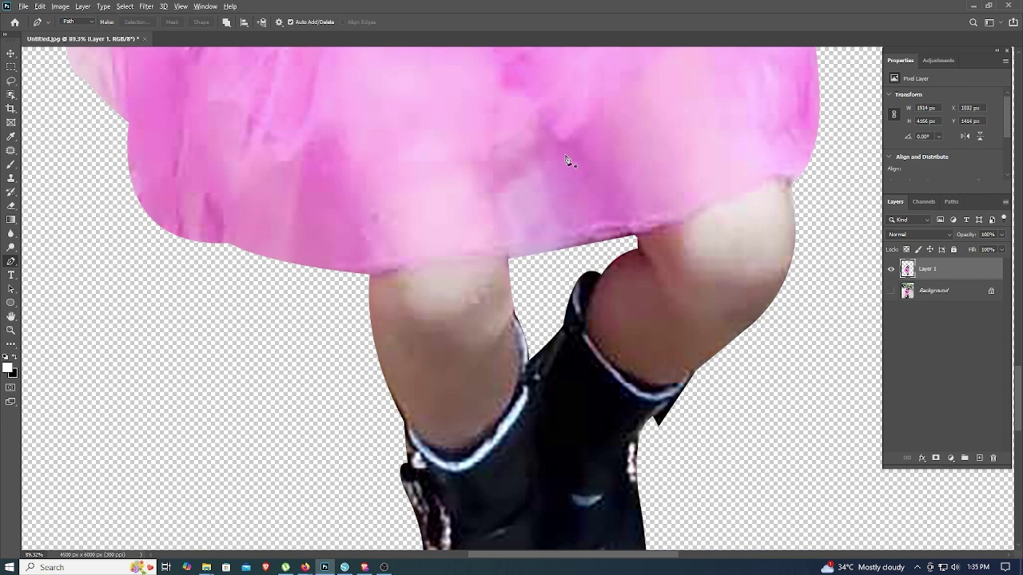
{"action": "scroll", "coordinate": [565, 160], "scroll_direction": "down", "scroll_amount": 1}
{"action": "scroll", "coordinate": [541, 229], "scroll_direction": "up", "scroll_amount": 1}
{"action": "left_click_drag", "start_coordinate": [917, 279], "coordinate": [580, 390]}
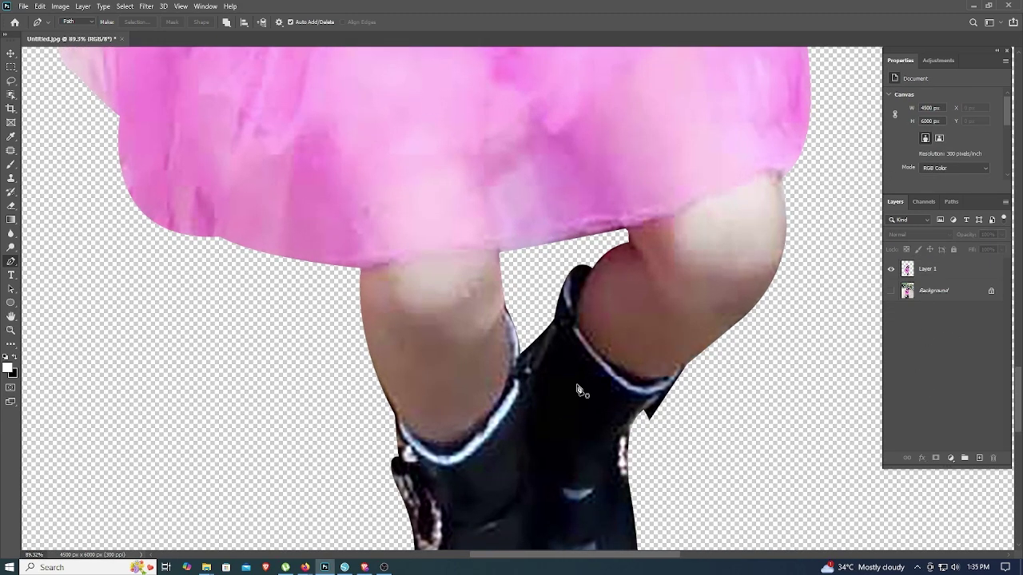
Set up a reduced-opacity brush on Layer 1 with a light skin tone
{"action": "key", "text": "b"}
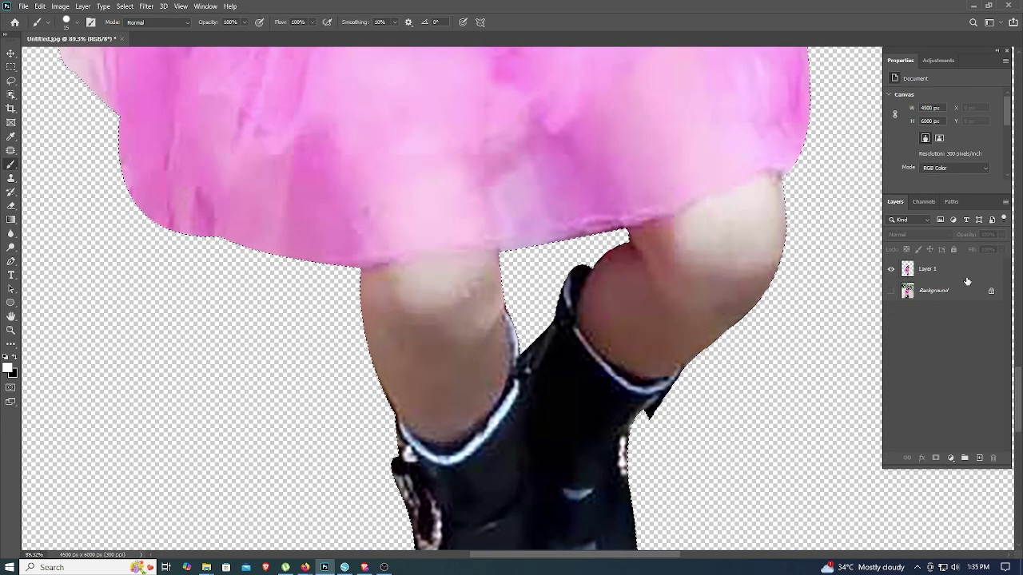
{"action": "left_click", "coordinate": [963, 276]}
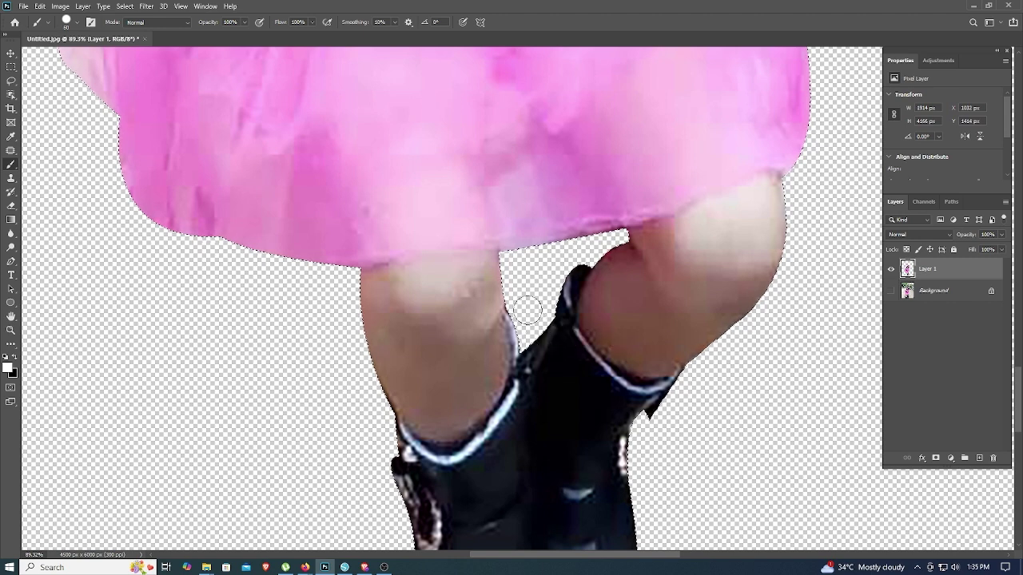
{"action": "left_click", "coordinate": [505, 294], "text": "alt"}
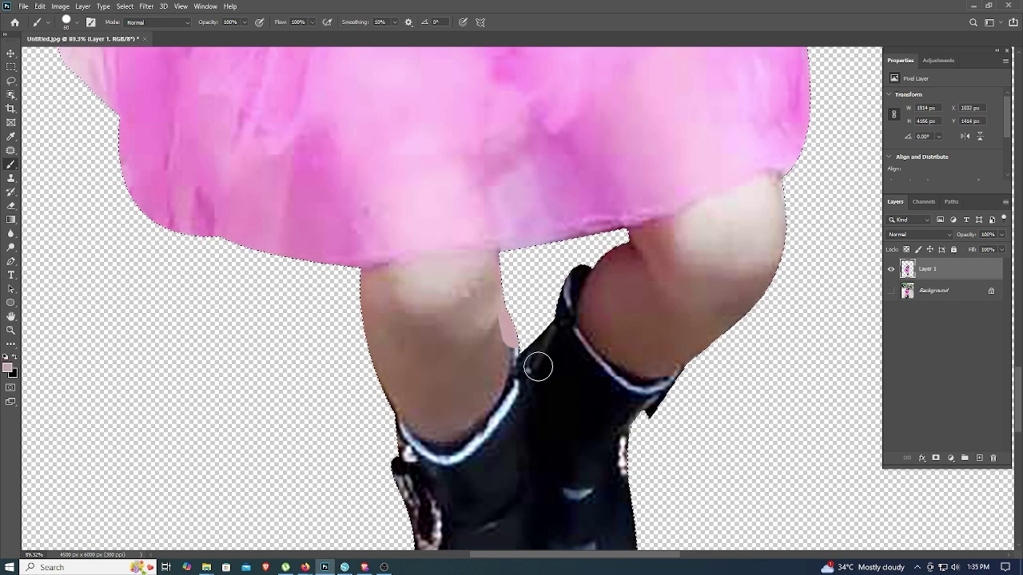
{"action": "left_click", "coordinate": [90, 21]}
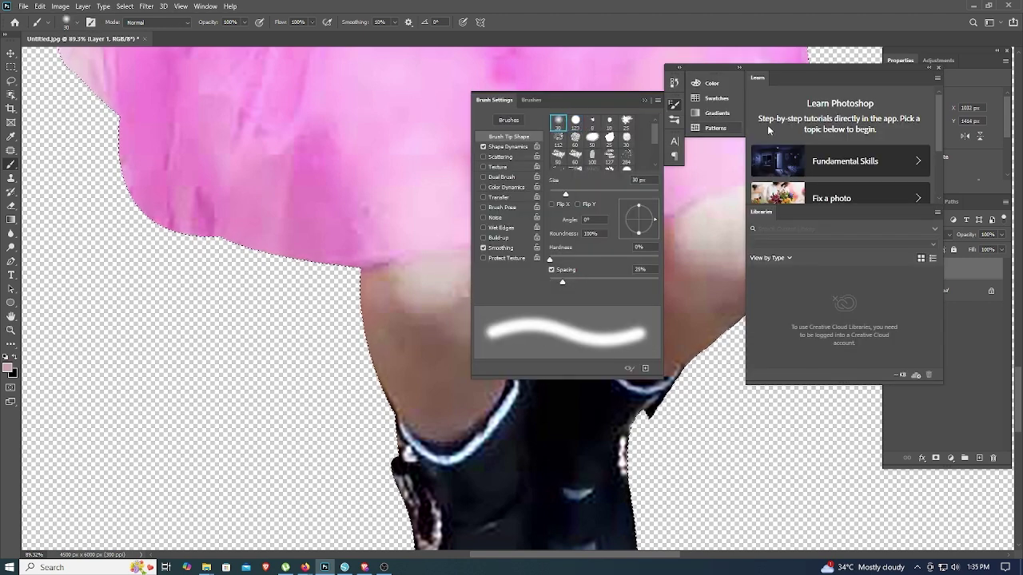
{"action": "left_click", "coordinate": [90, 22]}
{"action": "left_click", "coordinate": [244, 23]}
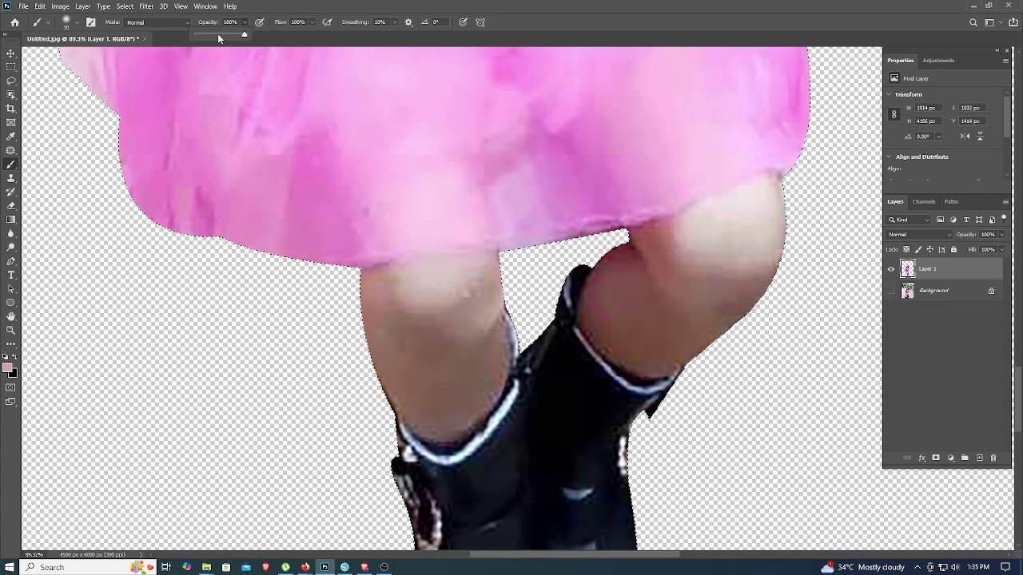
{"action": "key", "text": "bracketright"}
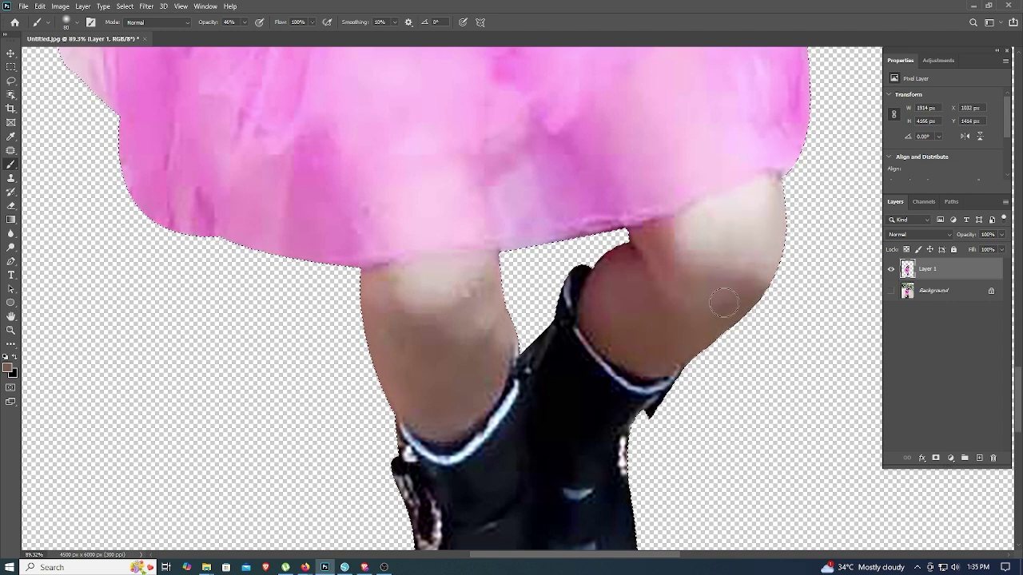
Sample the skirt's pink and enlarge the brush near the skirt's left edge
{"action": "left_click", "coordinate": [628, 255], "text": "alt"}
{"action": "left_click_drag", "start_coordinate": [391, 249], "coordinate": [491, 377]}
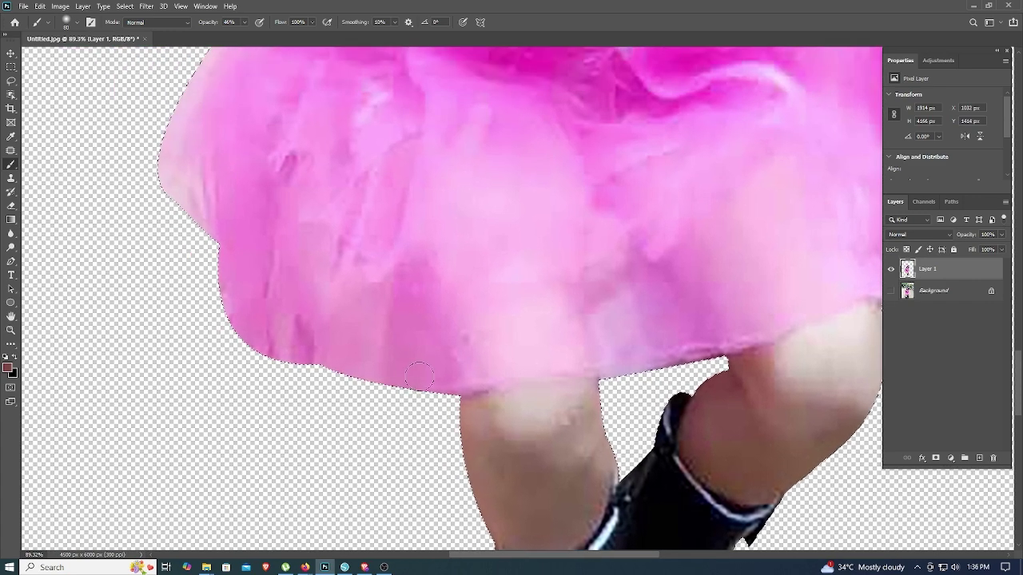
{"action": "left_click", "coordinate": [352, 389], "text": "alt"}
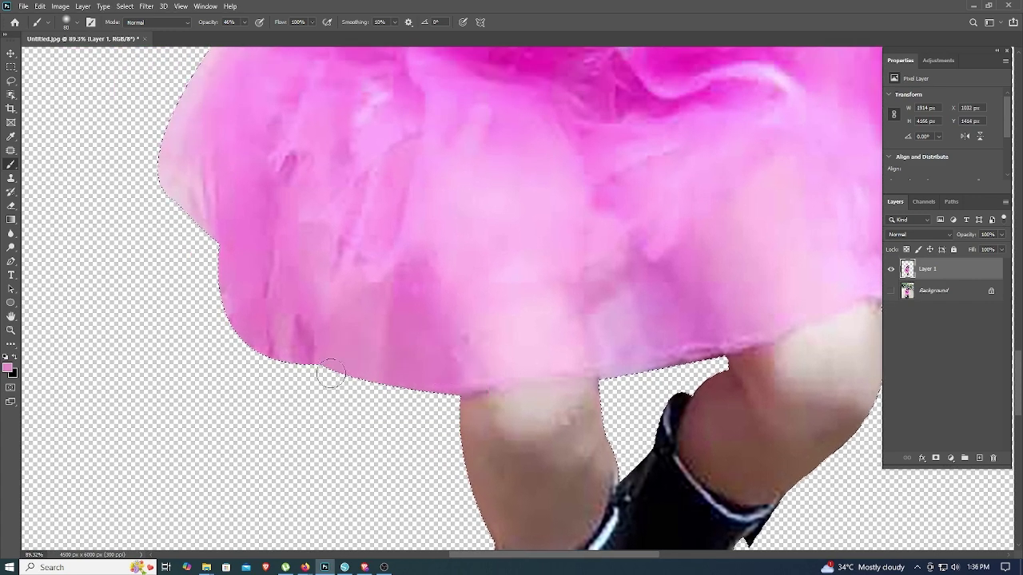
{"action": "left_click_drag", "start_coordinate": [238, 318], "coordinate": [242, 315]}
{"action": "scroll", "coordinate": [242, 381], "scroll_direction": "up", "scroll_amount": 5}
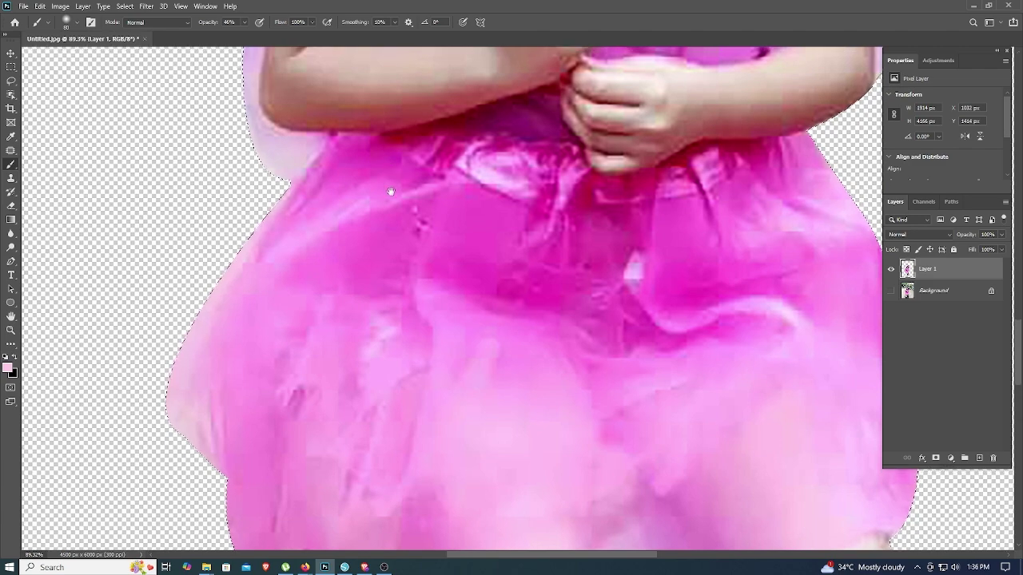
{"action": "scroll", "coordinate": [192, 328], "scroll_direction": "up", "scroll_amount": 10}
Paint pink over the white fringe on both butterfly wings
{"action": "mouse_move", "coordinate": [380, 185]}
{"action": "left_mouse_down"}
{"action": "mouse_move", "coordinate": [236, 188]}
{"action": "mouse_move", "coordinate": [92, 248]}
{"action": "mouse_move", "coordinate": [95, 344]}
{"action": "mouse_move", "coordinate": [194, 507]}
{"action": "left_mouse_up"}
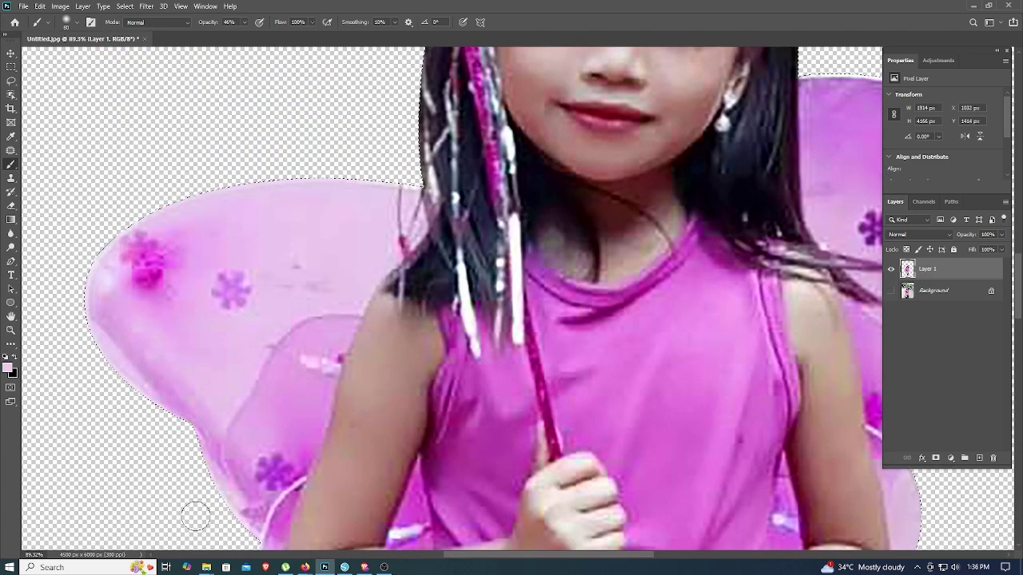
{"action": "scroll", "coordinate": [194, 507], "scroll_direction": "up", "scroll_amount": 2}
{"action": "scroll", "coordinate": [194, 507], "scroll_direction": "right", "scroll_amount": 6}
{"action": "mouse_move", "coordinate": [553, 184]}
{"action": "left_mouse_down"}
{"action": "mouse_move", "coordinate": [646, 183]}
{"action": "mouse_move", "coordinate": [700, 235]}
{"action": "mouse_move", "coordinate": [715, 307]}
{"action": "mouse_move", "coordinate": [711, 381]}
{"action": "mouse_move", "coordinate": [669, 487]}
{"action": "left_mouse_up"}
{"action": "scroll", "coordinate": [669, 486], "scroll_direction": "down", "scroll_amount": 5}
{"action": "mouse_move", "coordinate": [688, 240]}
{"action": "left_mouse_down"}
{"action": "mouse_move", "coordinate": [664, 339]}
{"action": "mouse_move", "coordinate": [672, 439]}
{"action": "mouse_move", "coordinate": [643, 495]}
{"action": "left_mouse_up"}
{"action": "scroll", "coordinate": [591, 368], "scroll_direction": "down", "scroll_amount": 2}
Sample a deeper pink from the right headband butterfly
{"action": "left_click", "coordinate": [623, 476], "text": "alt"}
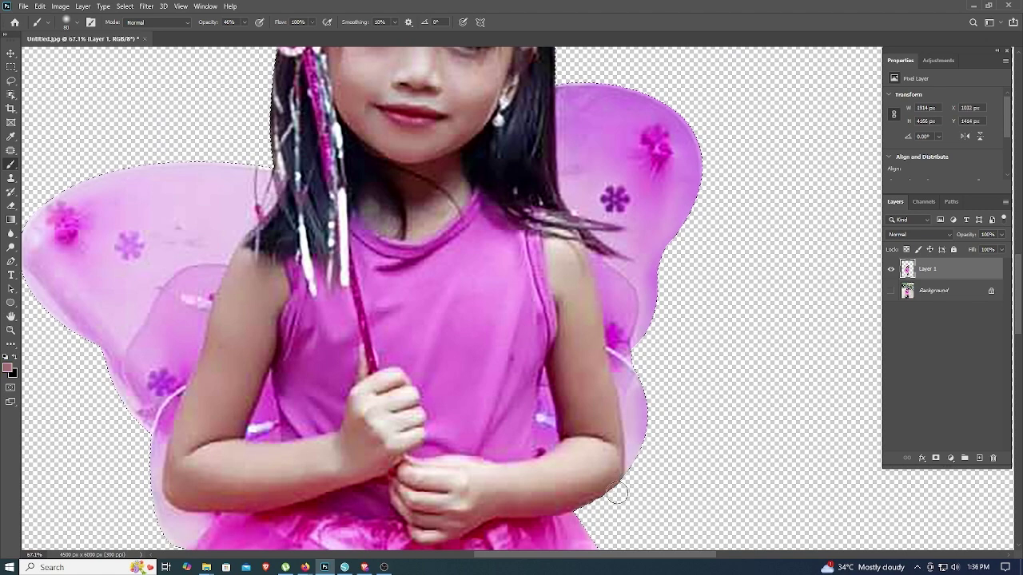
{"action": "left_click_drag", "start_coordinate": [557, 393], "coordinate": [589, 552]}
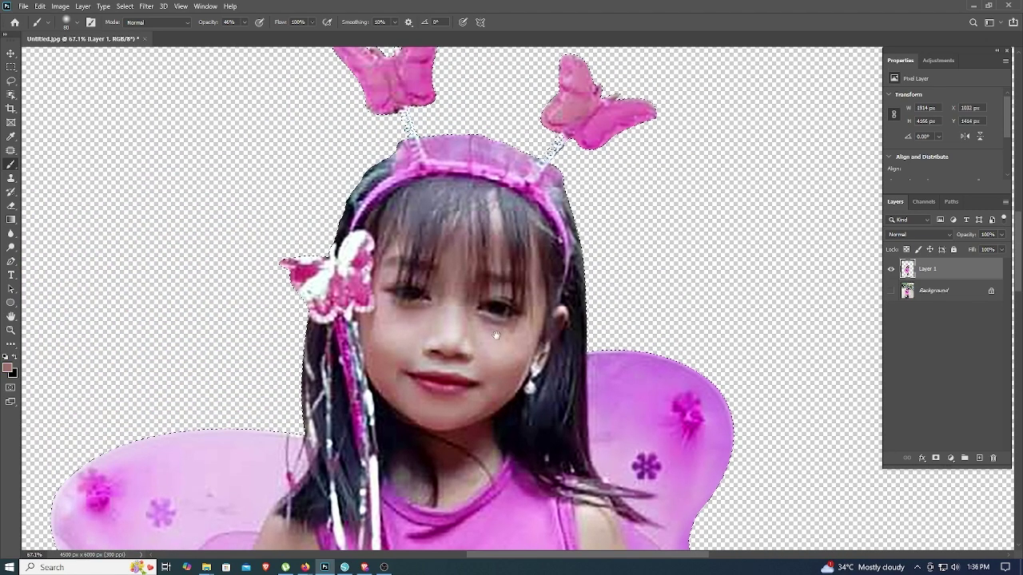
{"action": "left_click", "coordinate": [515, 142], "text": "alt"}
{"action": "left_click", "coordinate": [550, 112], "text": "alt"}
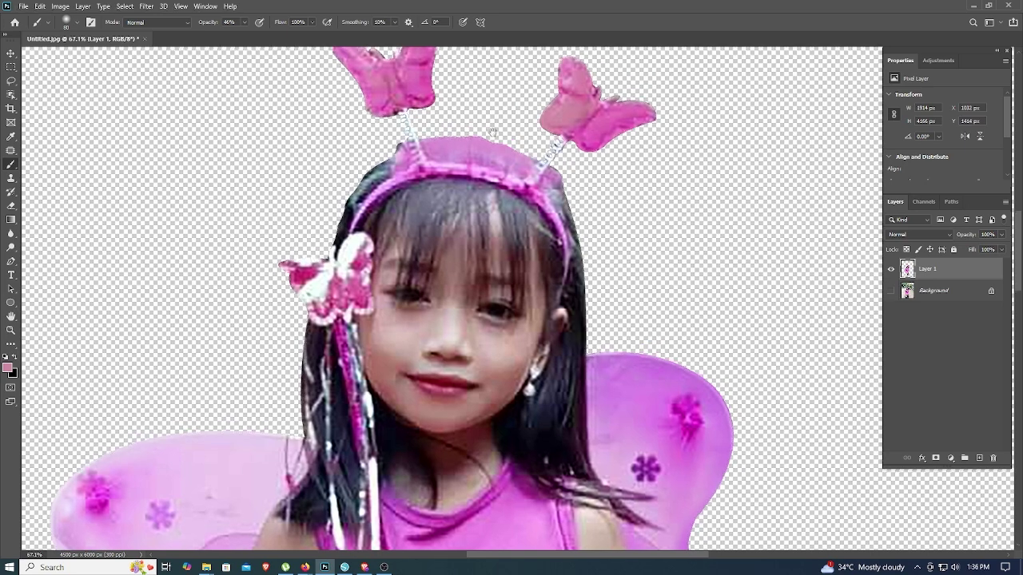
{"action": "left_click_drag", "start_coordinate": [390, 86], "coordinate": [427, 176]}
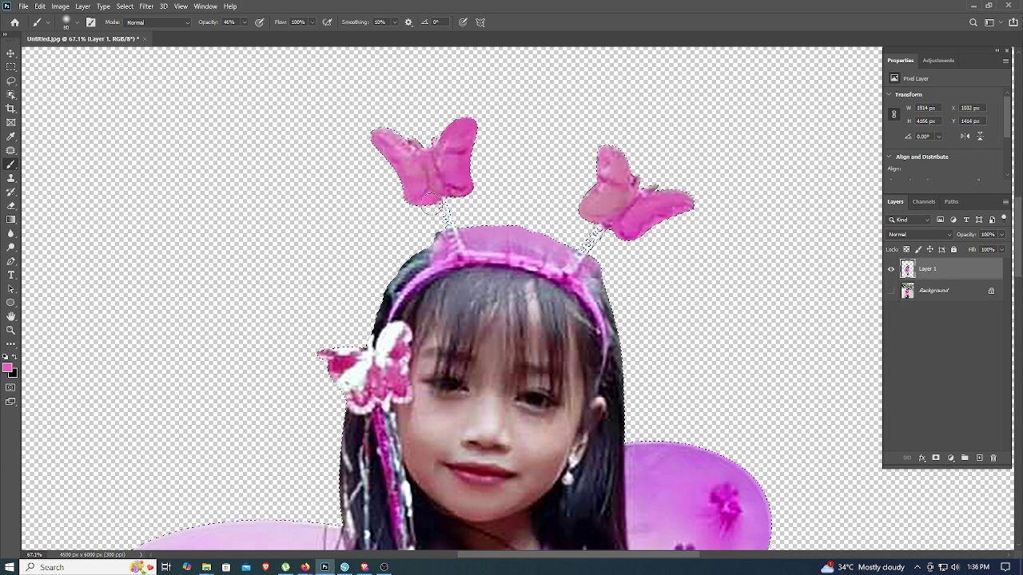
Paint both headband butterflies an even, saturated pink with a larger brush
{"action": "key", "text": "ctrl+d"}
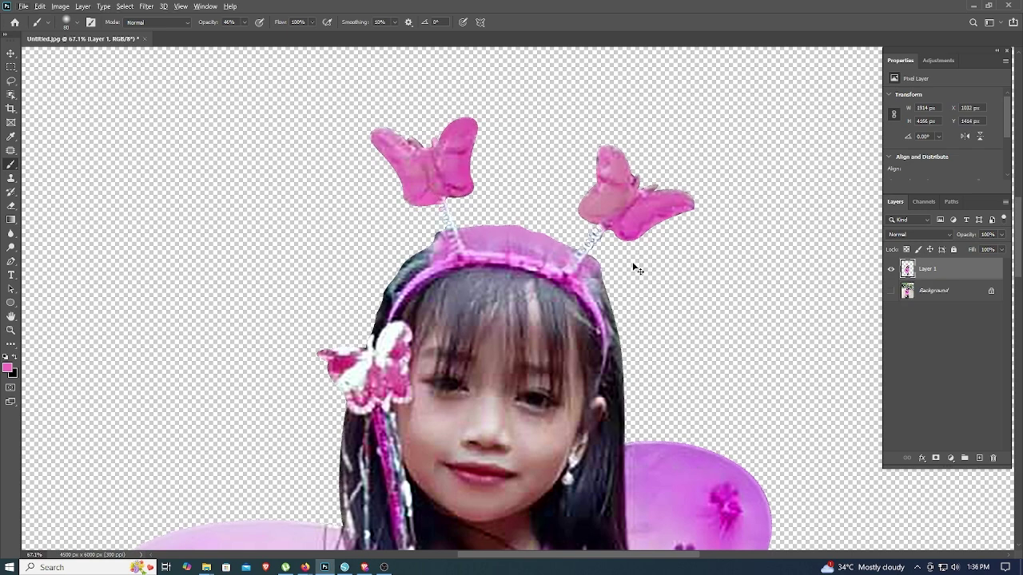
{"action": "key", "text": "ctrl+z"}
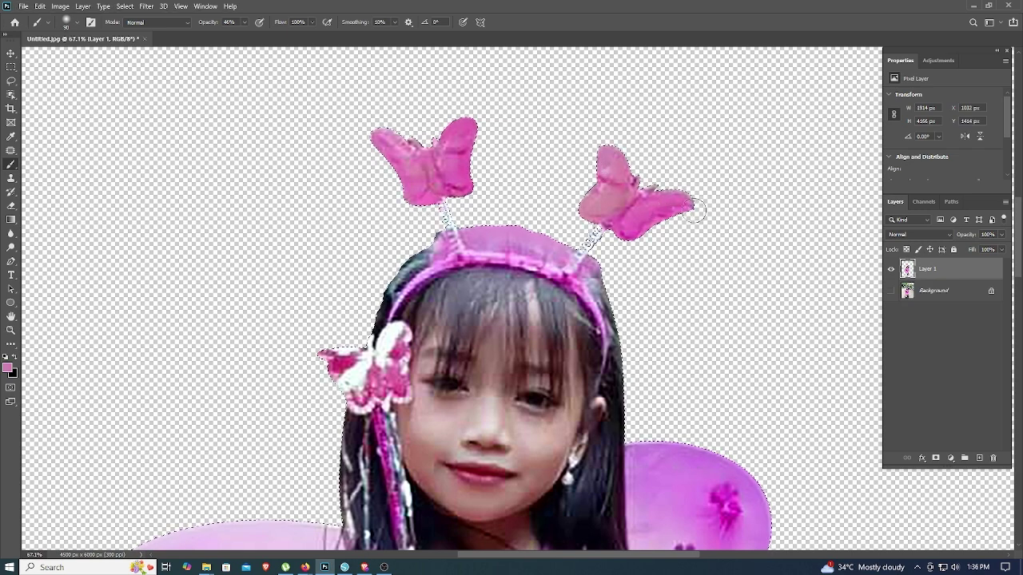
{"action": "key", "text": "bracketright"}
{"action": "left_click_drag", "start_coordinate": [696, 209], "coordinate": [623, 148]}
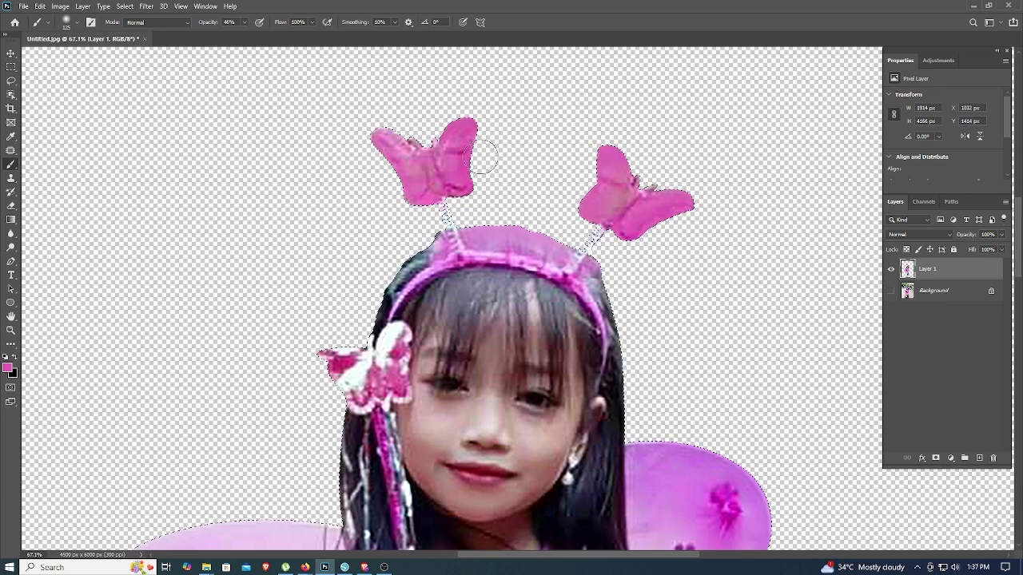
{"action": "left_click_drag", "start_coordinate": [377, 125], "coordinate": [397, 185]}
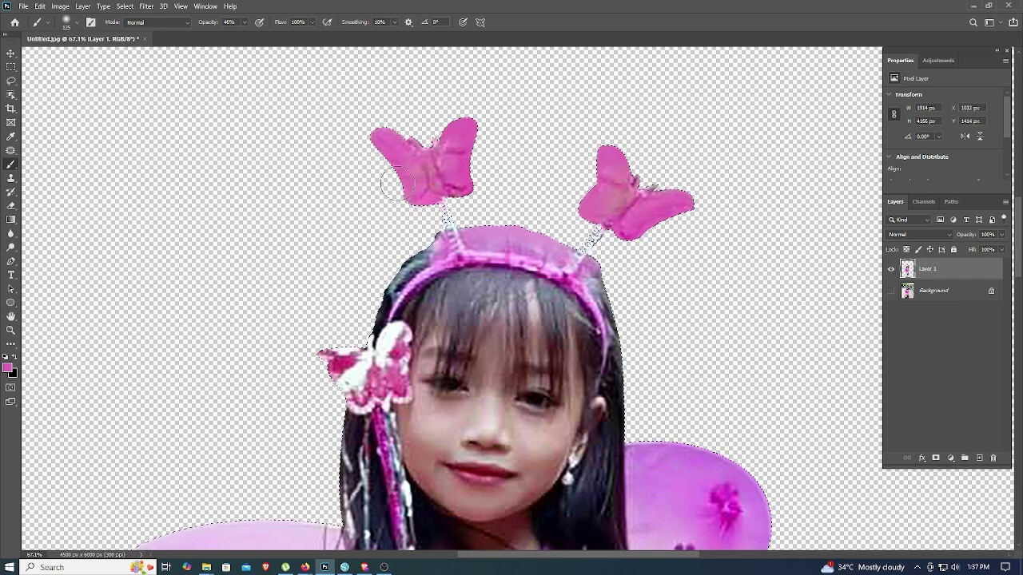
{"action": "left_click_drag", "start_coordinate": [595, 236], "coordinate": [676, 208]}
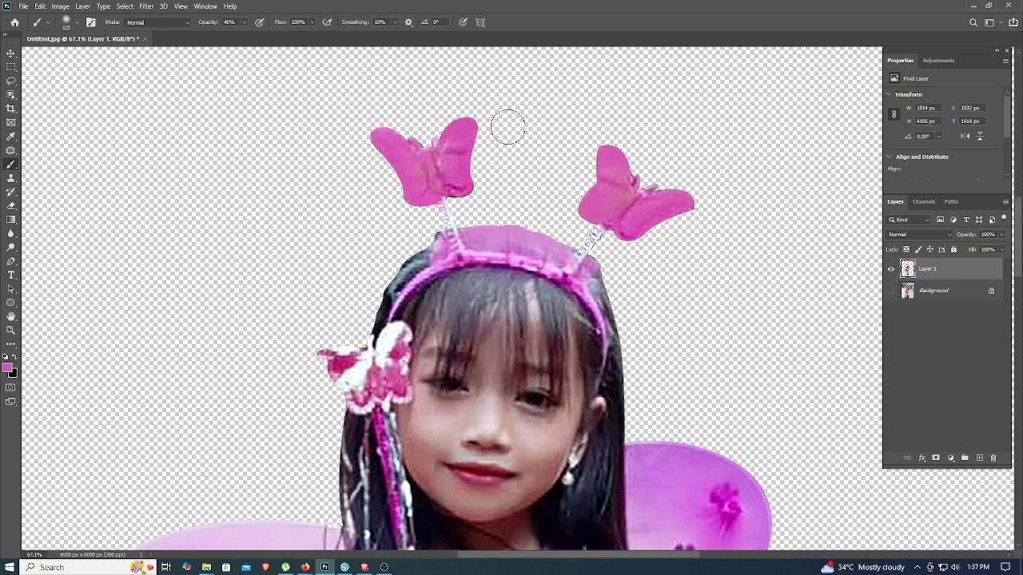
{"action": "scroll", "coordinate": [508, 126], "scroll_direction": "down", "scroll_amount": 2}
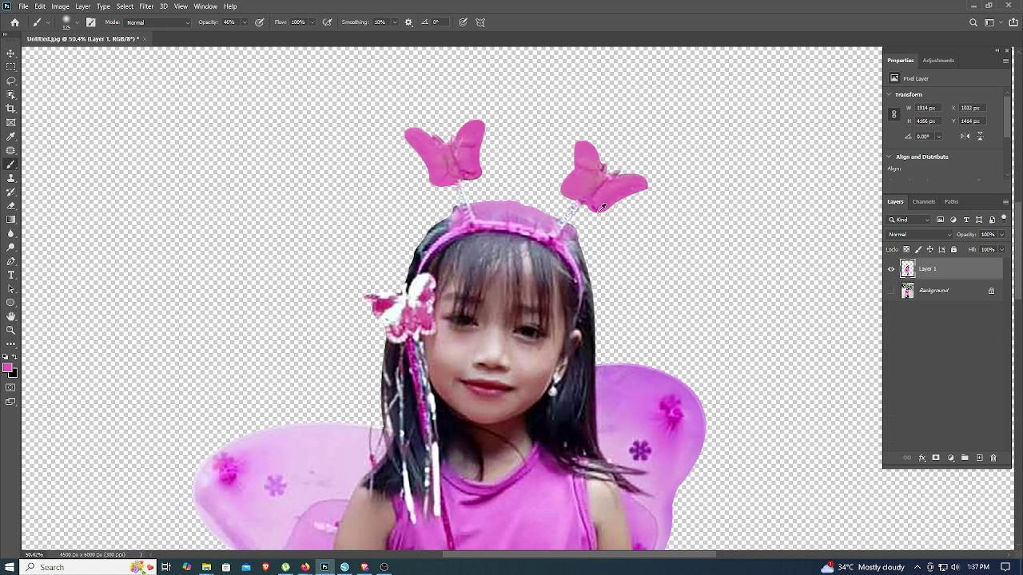
Zoom out to the whole document and scale up the girl cutout on Layer 1
{"action": "key", "text": "d"}
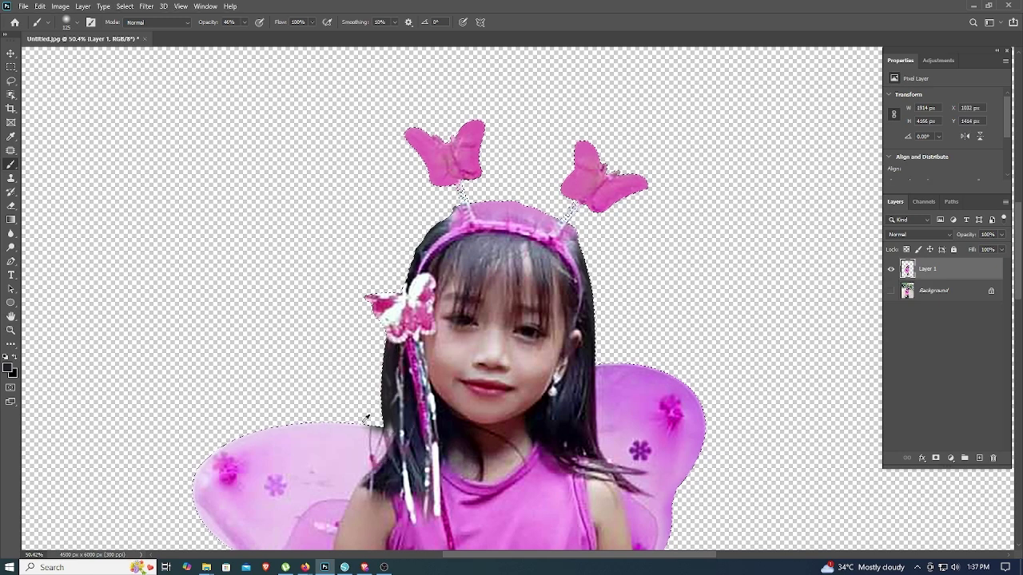
{"action": "left_click", "coordinate": [360, 430], "text": "alt"}
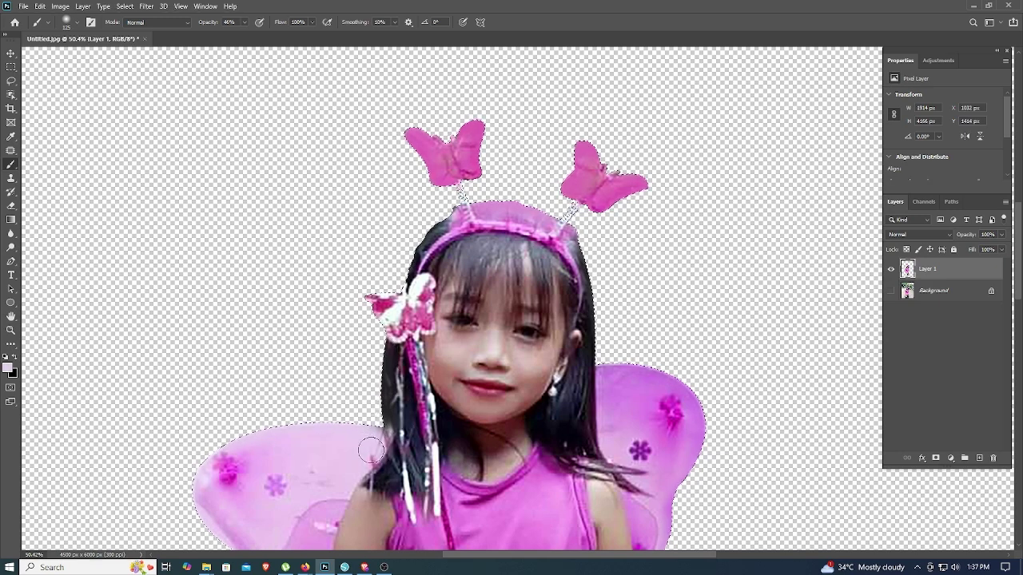
{"action": "key", "text": "ctrl+minus"}
{"action": "key", "text": "ctrl+minus"}
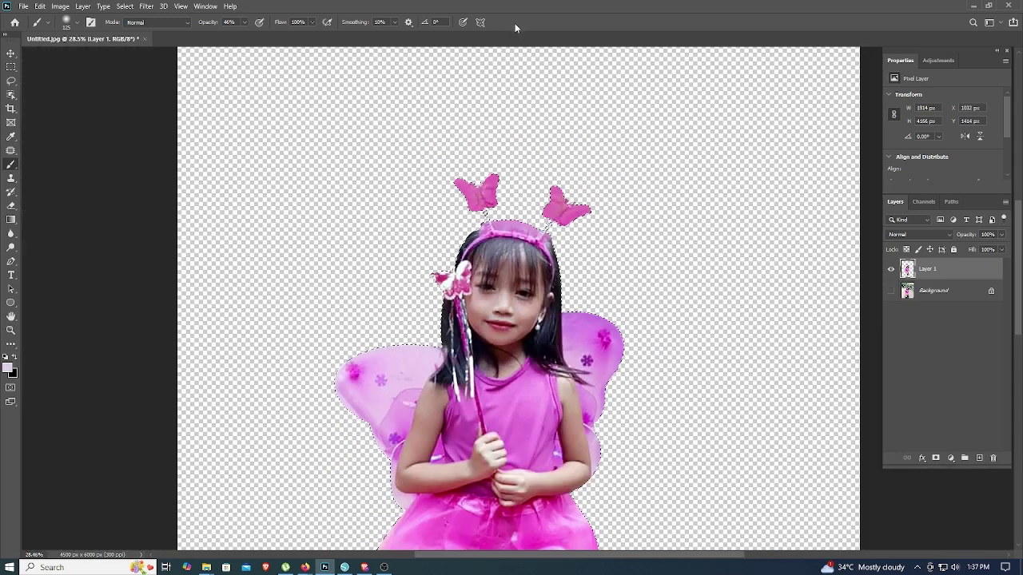
{"action": "key", "text": "ctrl+minus"}
{"action": "key", "text": "ctrl+minus"}
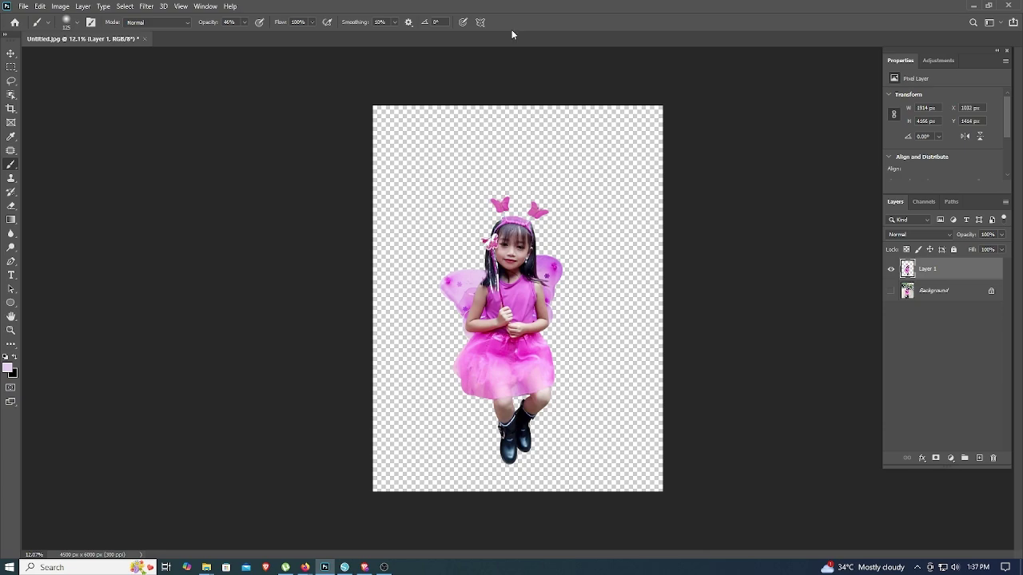
{"action": "left_click", "coordinate": [11, 52]}
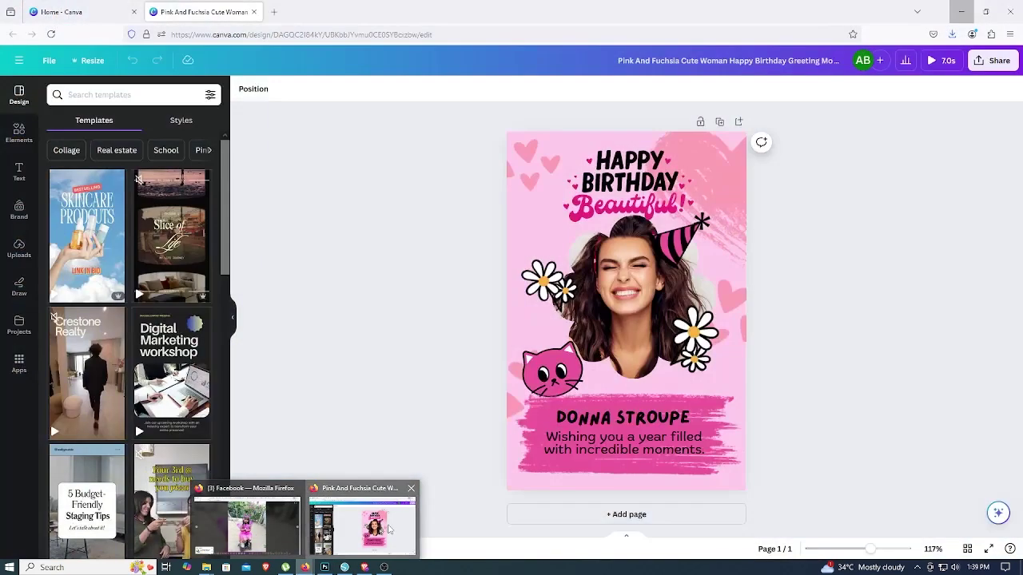
Clear the woman's photo from the card's cloud frame, leaving an empty placeholder
{"action": "mouse_move", "coordinate": [305, 568]}
{"action": "left_click", "coordinate": [363, 520]}
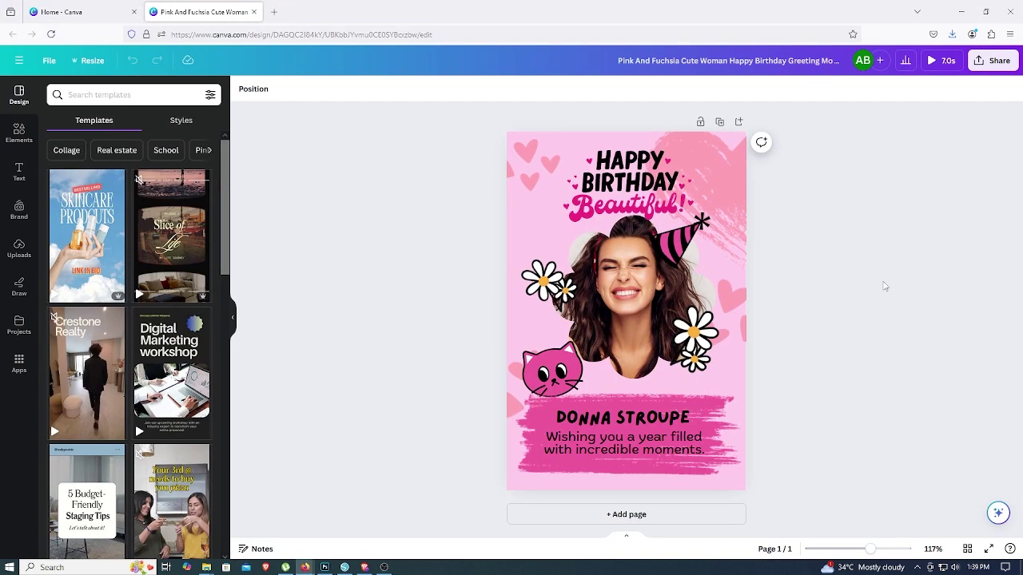
{"action": "left_click", "coordinate": [637, 297]}
{"action": "key", "text": "Delete"}
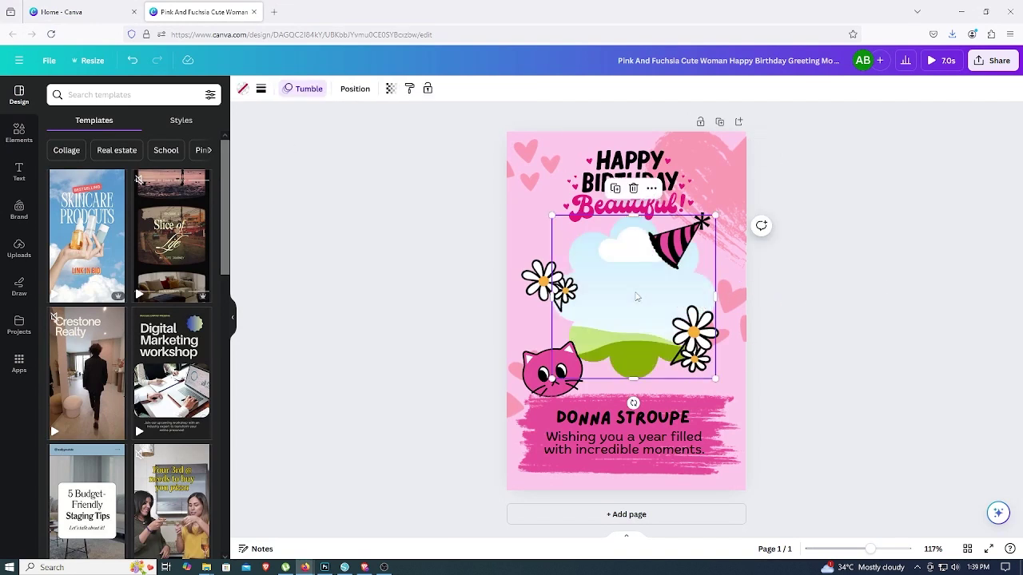
{"action": "left_click_drag", "start_coordinate": [630, 311], "coordinate": [643, 311]}
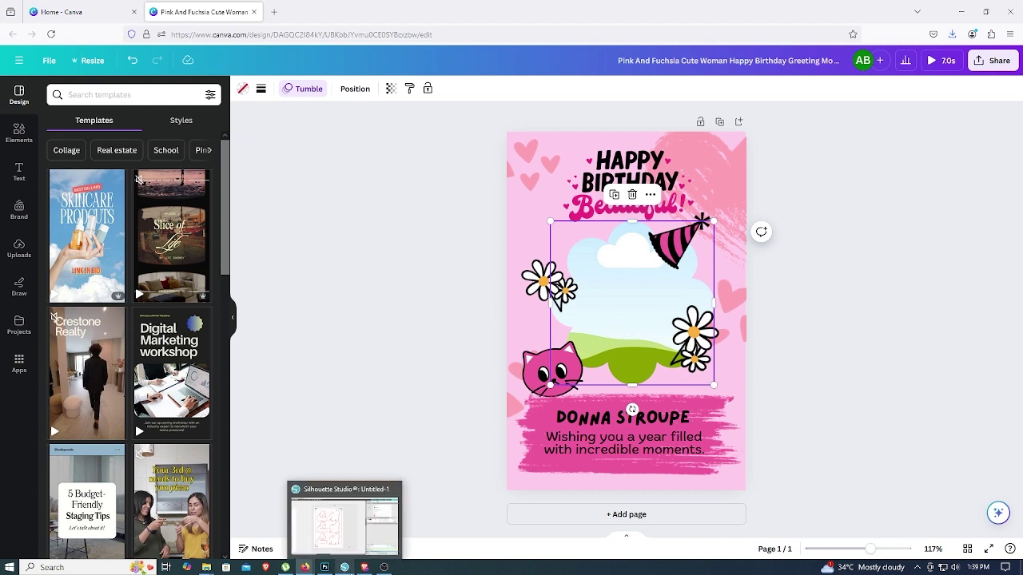
{"action": "key", "text": "ctrl+z"}
{"action": "key", "text": "ctrl+z"}
{"action": "key", "text": "ctrl+y"}
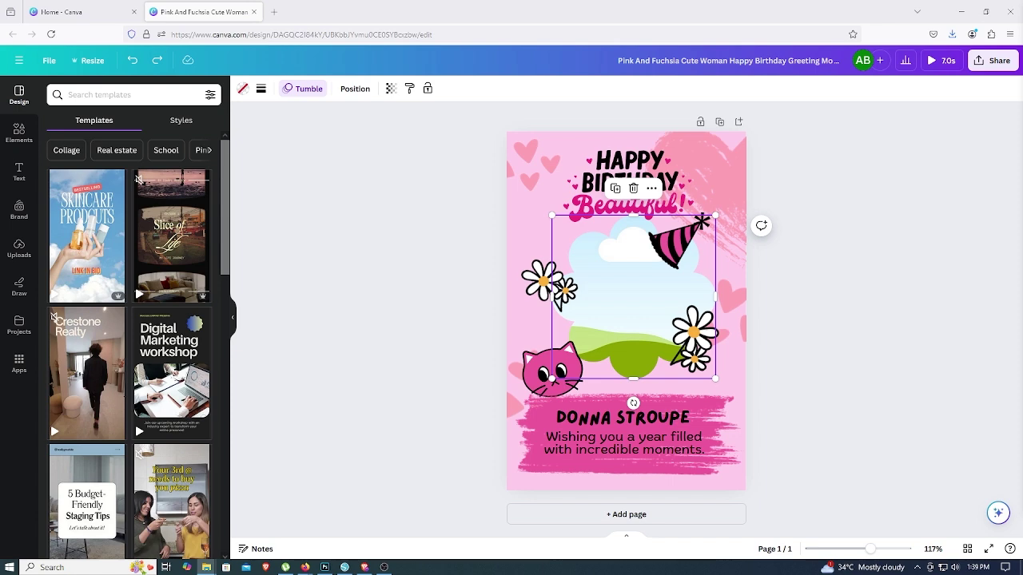
Drop the uploaded girl cutout into the card's cloud frame, restoring an accidentally deleted frame
{"action": "left_click", "coordinate": [19, 247]}
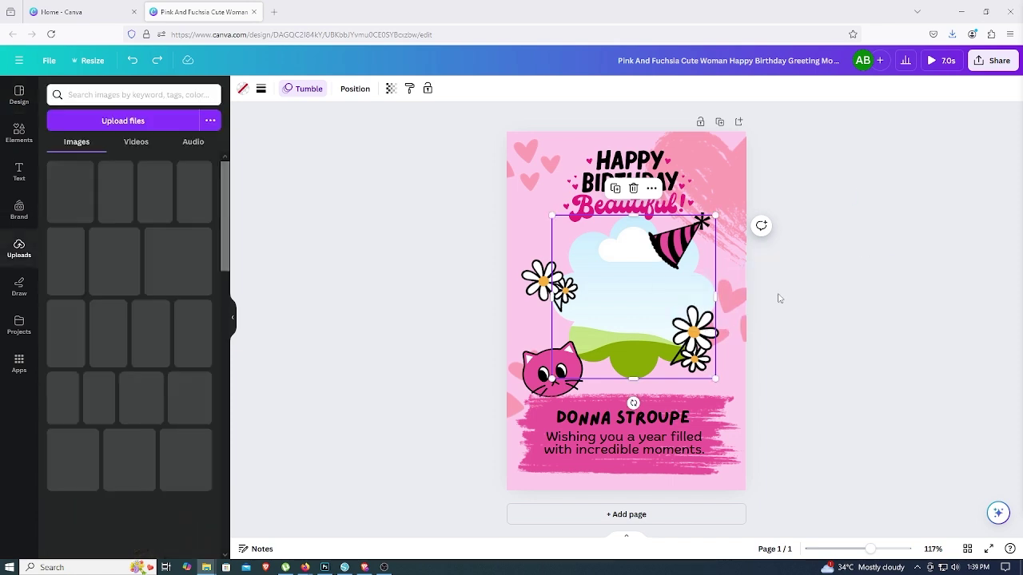
{"action": "left_click_drag", "start_coordinate": [68, 190], "coordinate": [639, 308]}
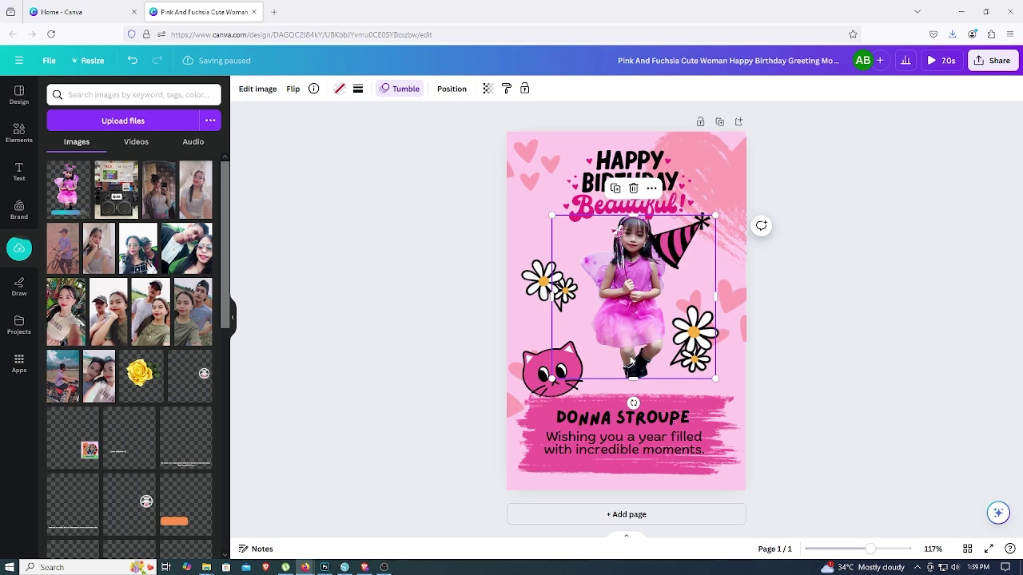
{"action": "key", "text": "ctrl+z"}
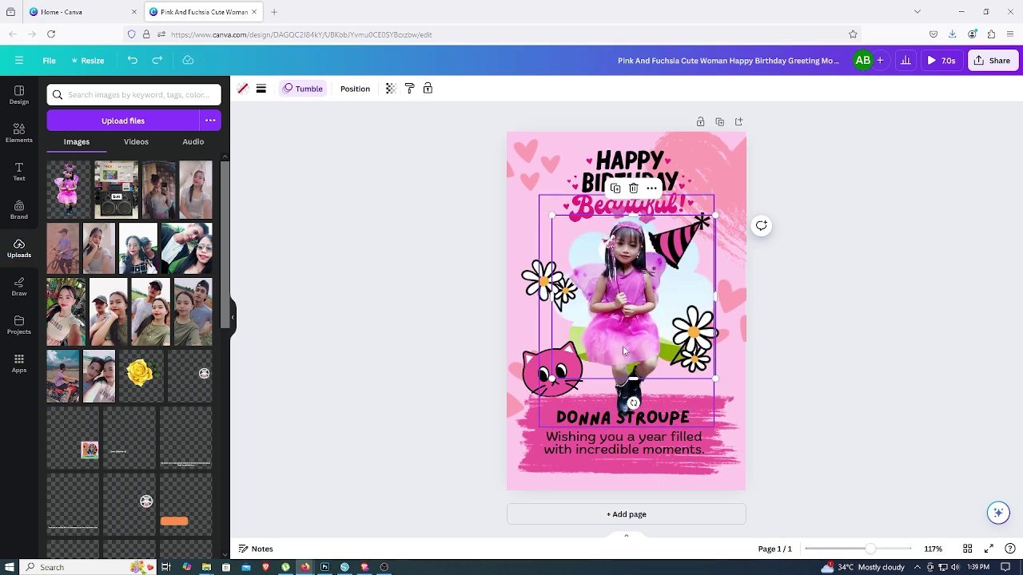
{"action": "left_click", "coordinate": [663, 402]}
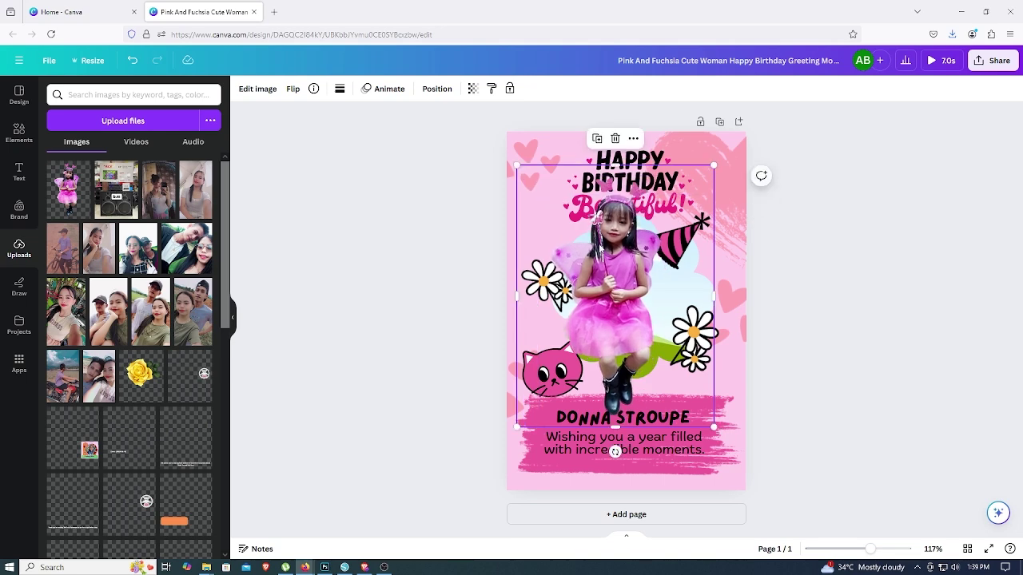
{"action": "key", "text": "Delete"}
{"action": "left_click", "coordinate": [718, 325]}
{"action": "key", "text": "ctrl+z"}
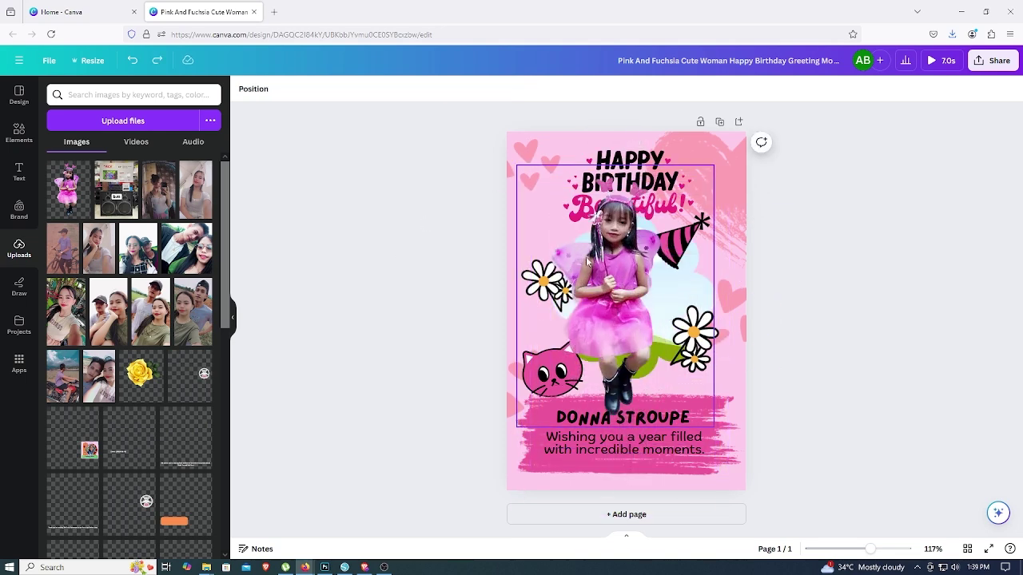
Enlarge the girl photo, trim its top edge, and send it behind the name banner
{"action": "left_click_drag", "start_coordinate": [644, 107], "coordinate": [848, 289]}
{"action": "left_click_drag", "start_coordinate": [714, 165], "coordinate": [736, 128]}
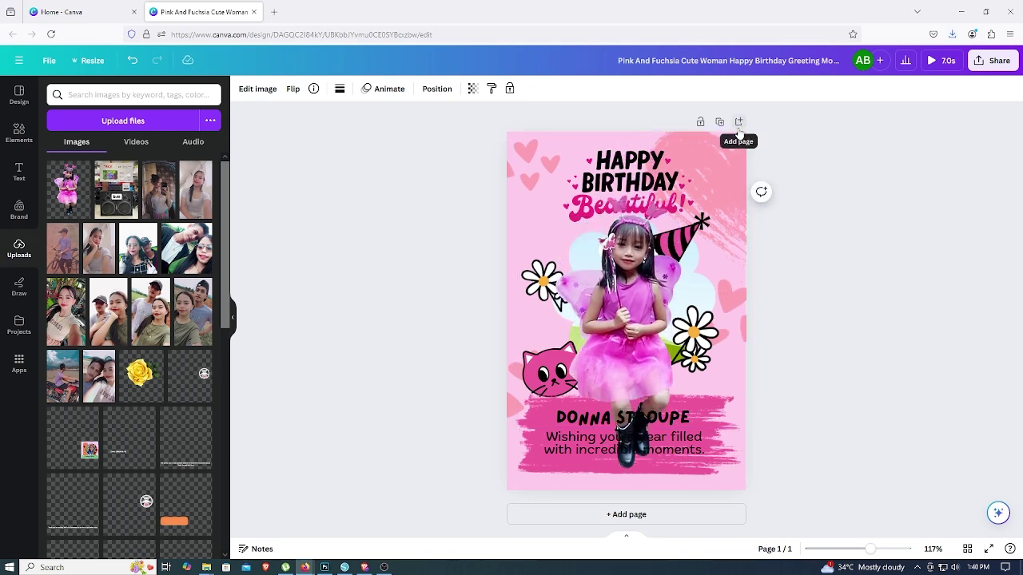
{"action": "left_click", "coordinate": [804, 223]}
{"action": "left_click", "coordinate": [593, 210]}
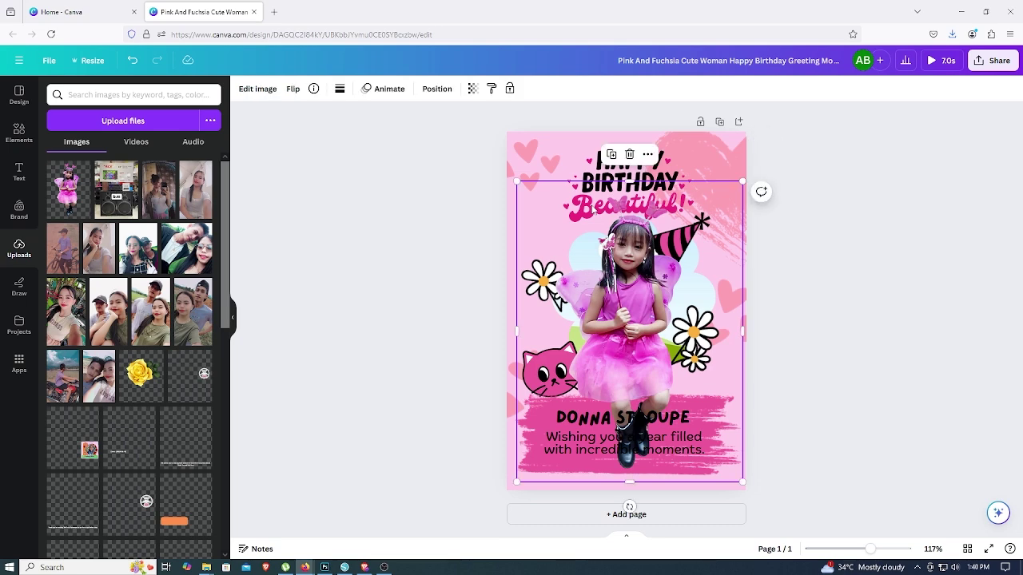
{"action": "double_click", "coordinate": [629, 182]}
{"action": "left_click", "coordinate": [861, 201]}
{"action": "left_click_drag", "start_coordinate": [630, 183], "coordinate": [634, 202]}
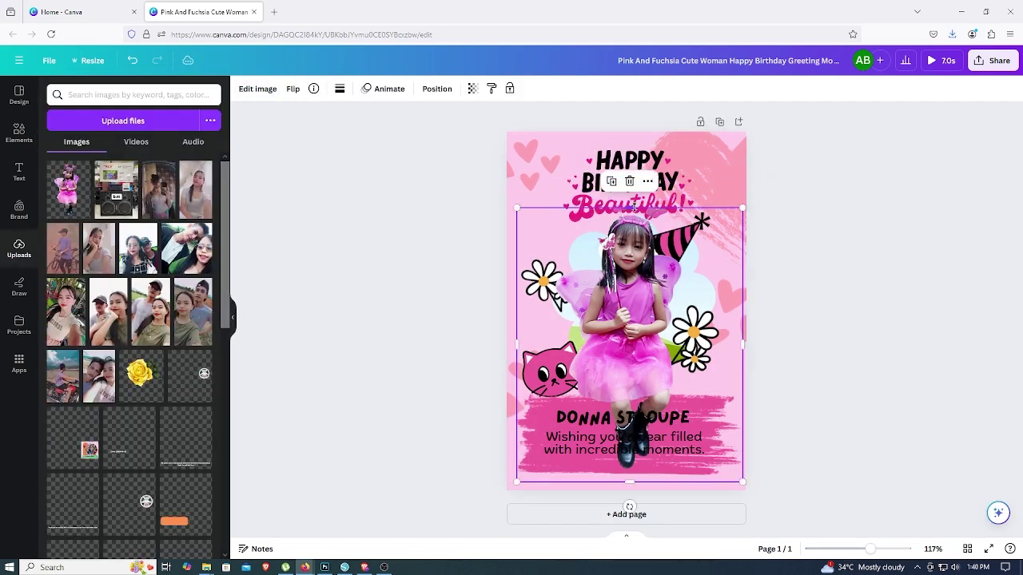
{"action": "left_click", "coordinate": [747, 240]}
{"action": "left_click", "coordinate": [650, 291]}
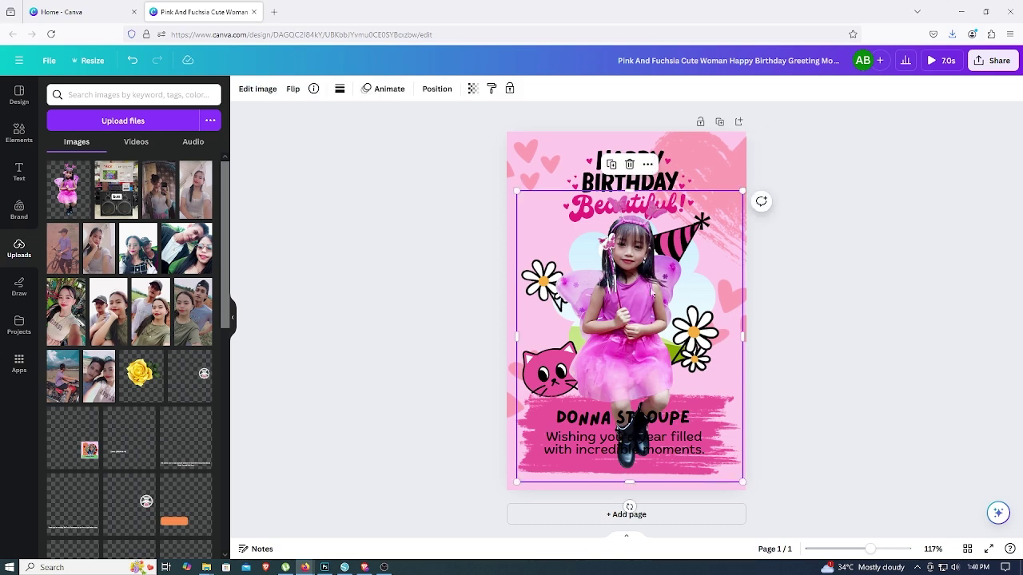
{"action": "key", "text": "ctrl+["}
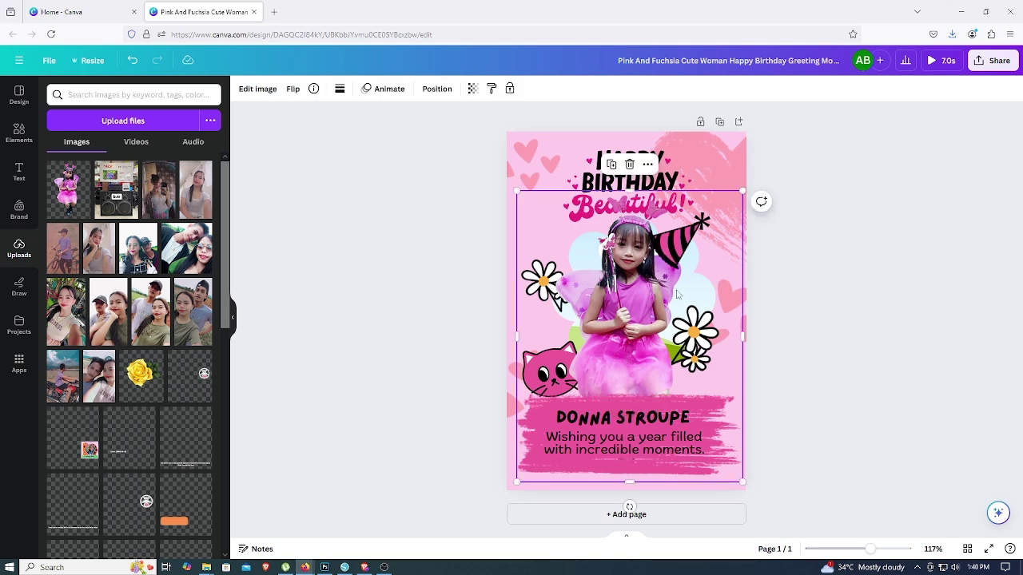
Shrink and reposition the Happy Birthday Beautiful! heading graphic
{"action": "left_click", "coordinate": [620, 183]}
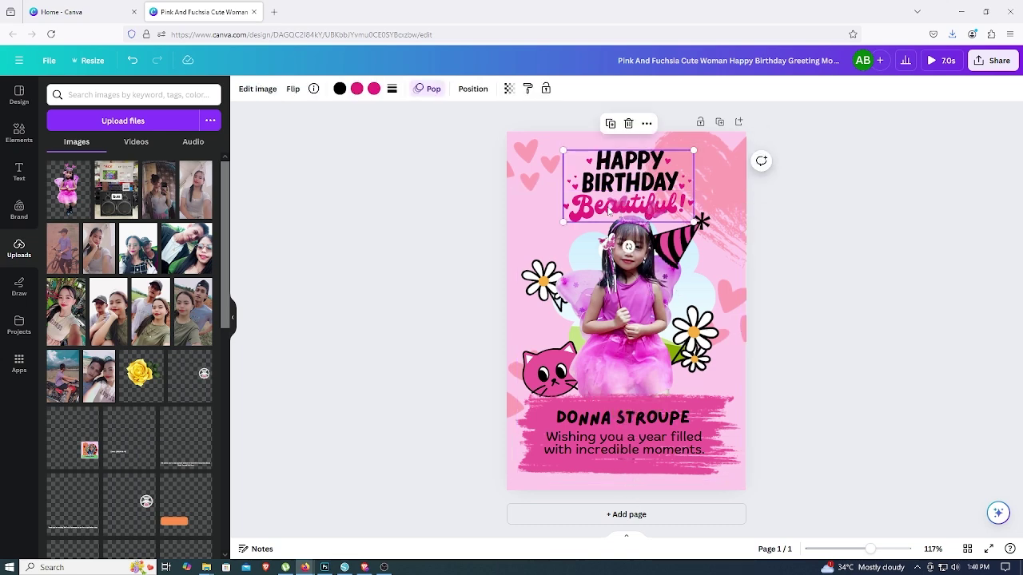
{"action": "double_click", "coordinate": [619, 184]}
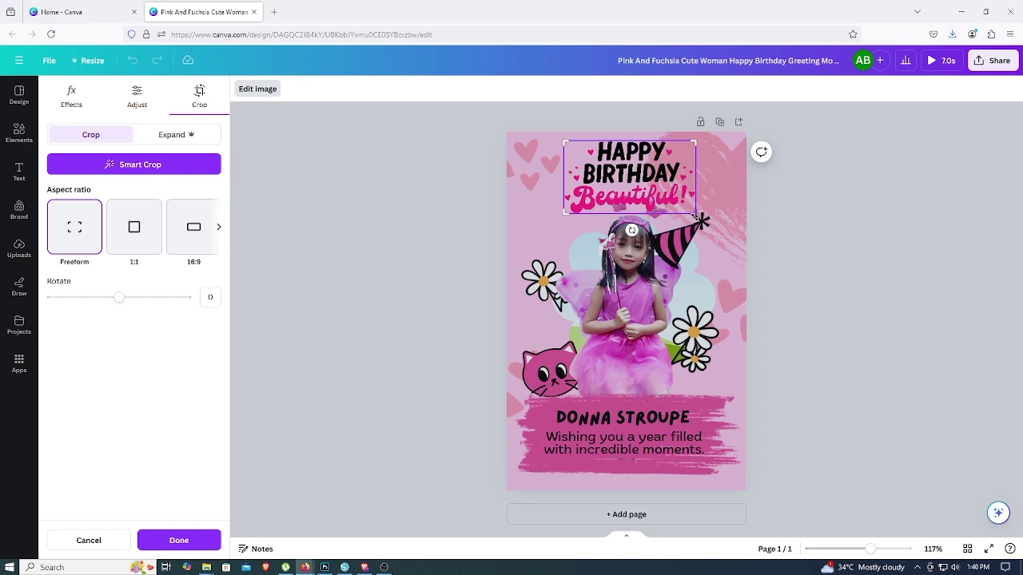
{"action": "left_click_drag", "start_coordinate": [694, 212], "coordinate": [680, 200]}
{"action": "key", "text": "Escape"}
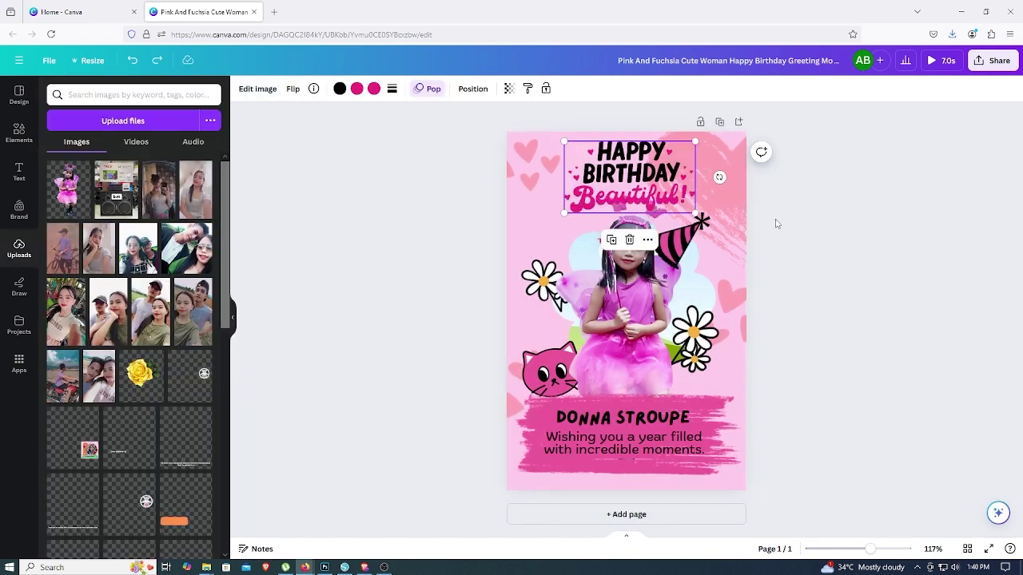
{"action": "left_click_drag", "start_coordinate": [694, 143], "coordinate": [660, 163]}
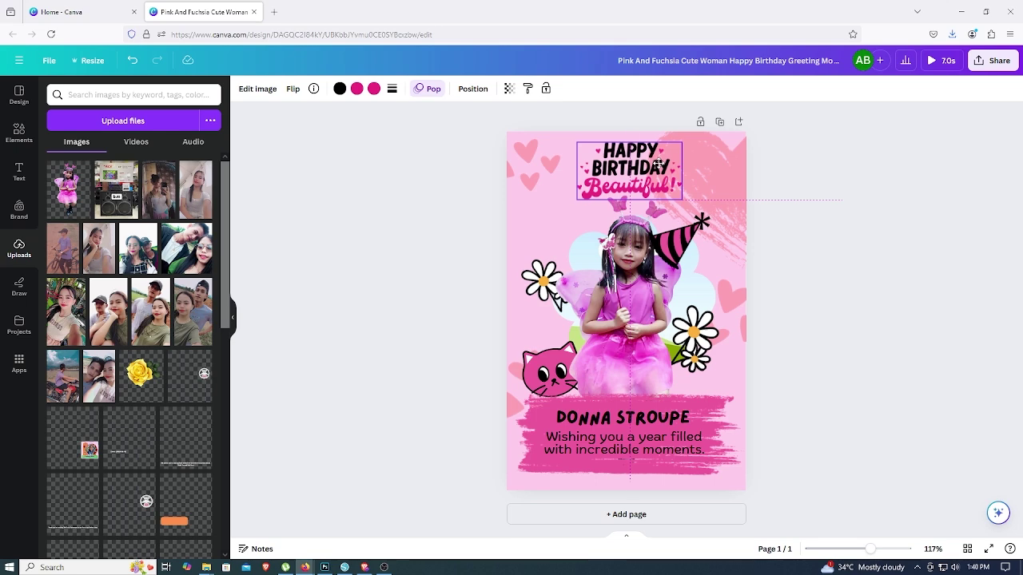
{"action": "left_click", "coordinate": [660, 163]}
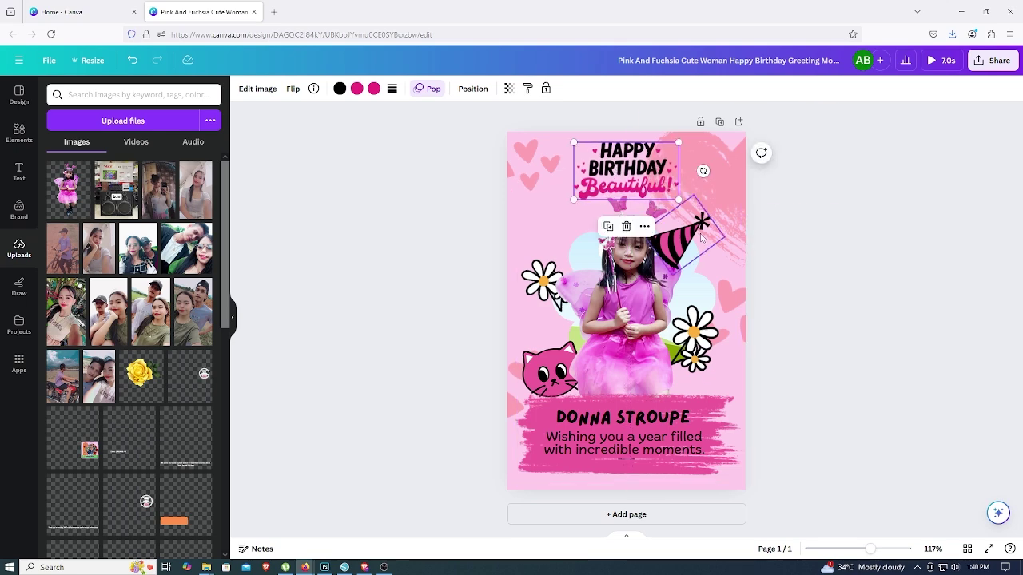
{"action": "left_click_drag", "start_coordinate": [621, 163], "coordinate": [617, 162]}
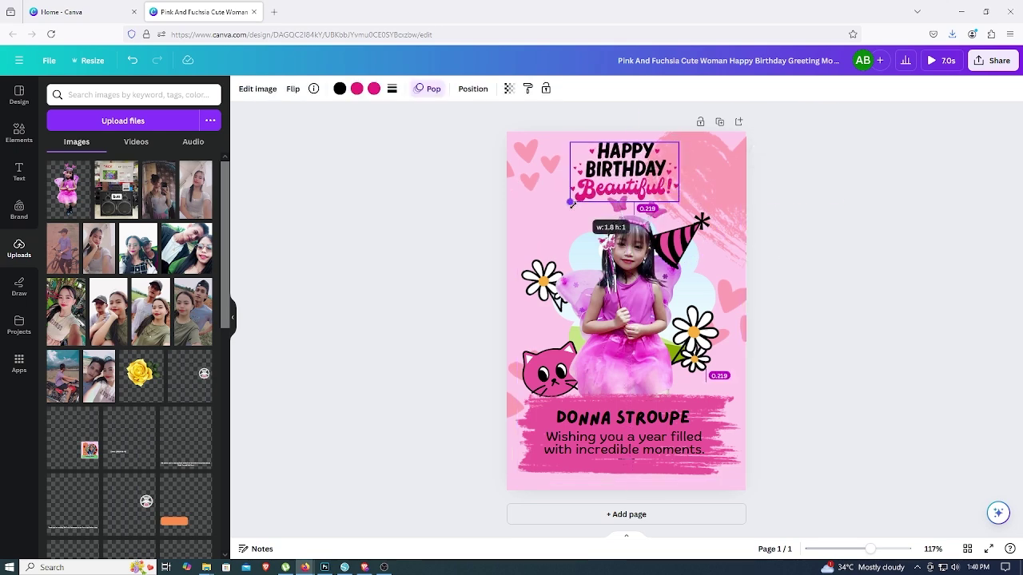
{"action": "left_click_drag", "start_coordinate": [679, 199], "coordinate": [681, 206]}
Move the party hat onto the girl's head and open the photo's Edit image options
{"action": "mouse_move", "coordinate": [675, 244]}
{"action": "left_mouse_down"}
{"action": "mouse_move", "coordinate": [670, 213]}
{"action": "mouse_move", "coordinate": [689, 216]}
{"action": "left_mouse_up"}
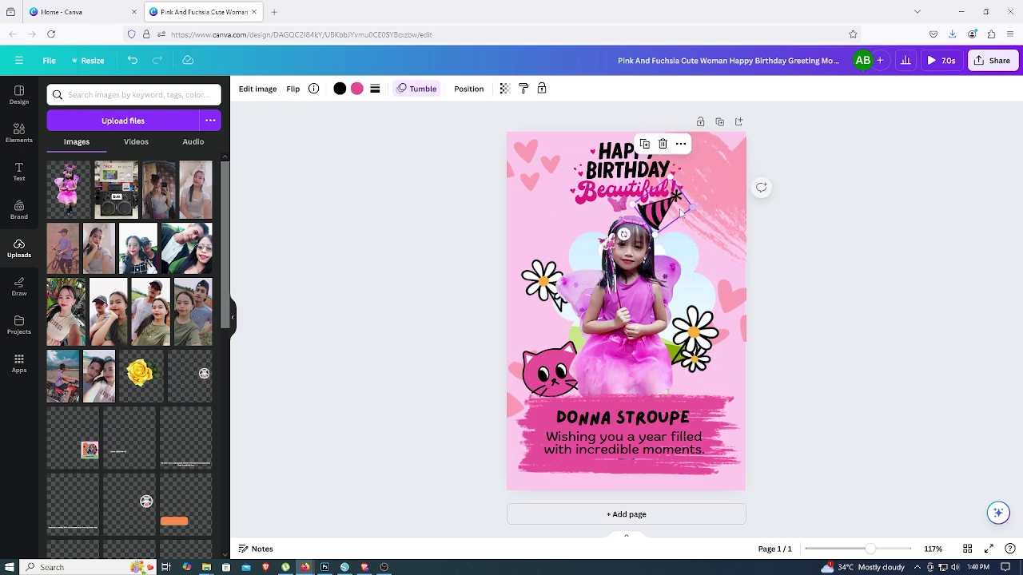
{"action": "left_click", "coordinate": [806, 232]}
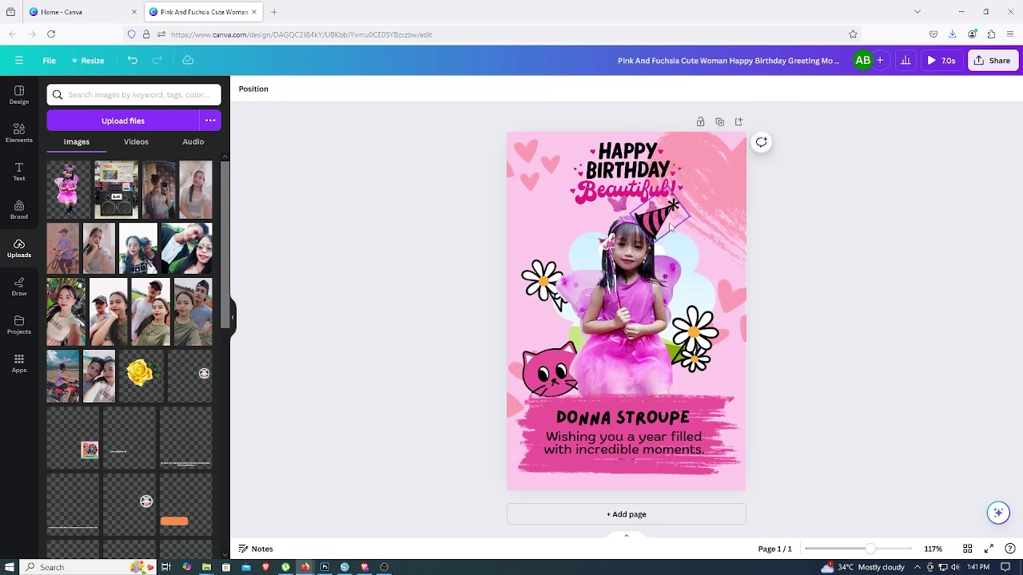
{"action": "left_click", "coordinate": [637, 375]}
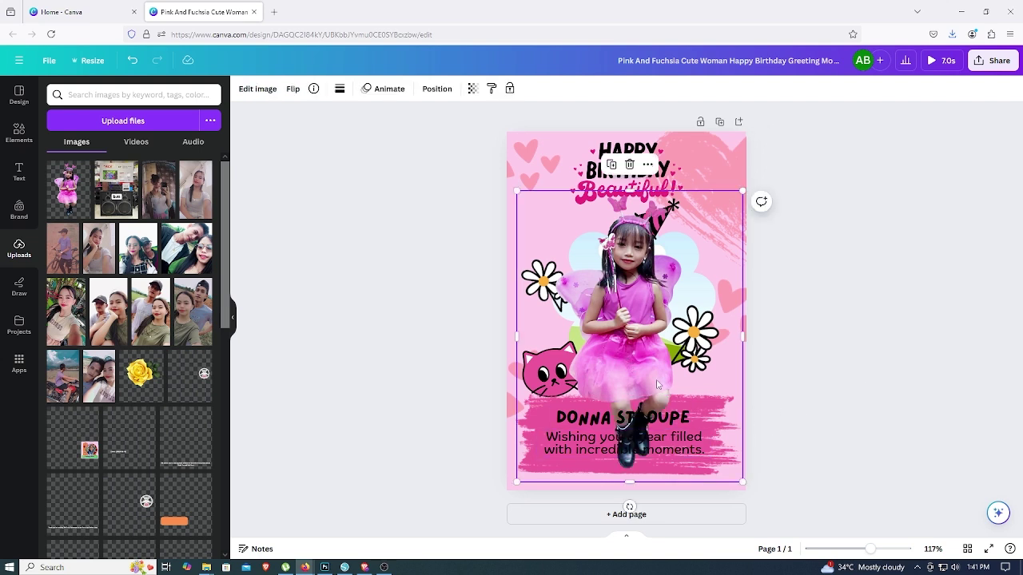
{"action": "left_click", "coordinate": [836, 365]}
{"action": "left_click", "coordinate": [644, 270]}
{"action": "left_click", "coordinate": [865, 260]}
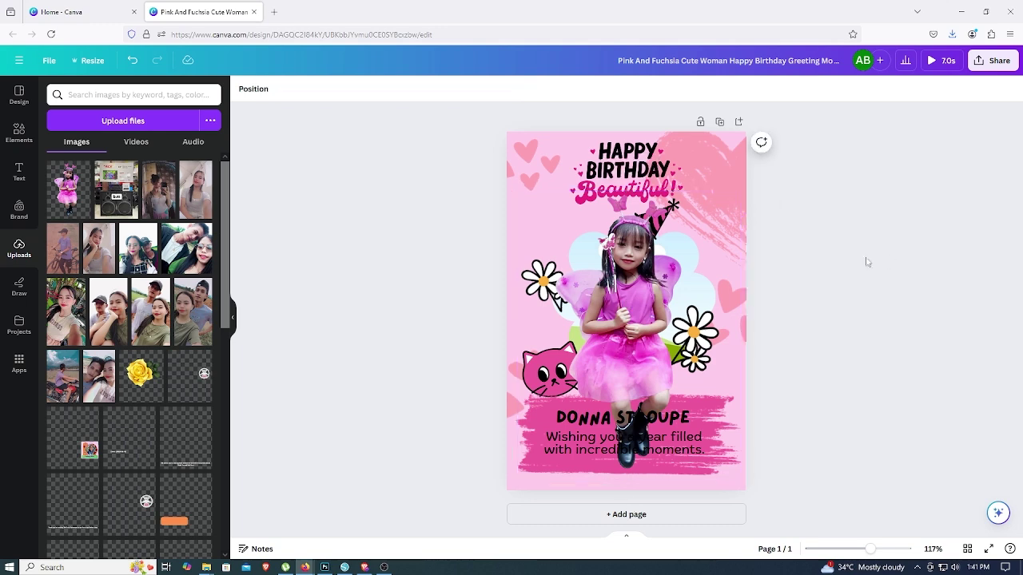
{"action": "left_click", "coordinate": [671, 281]}
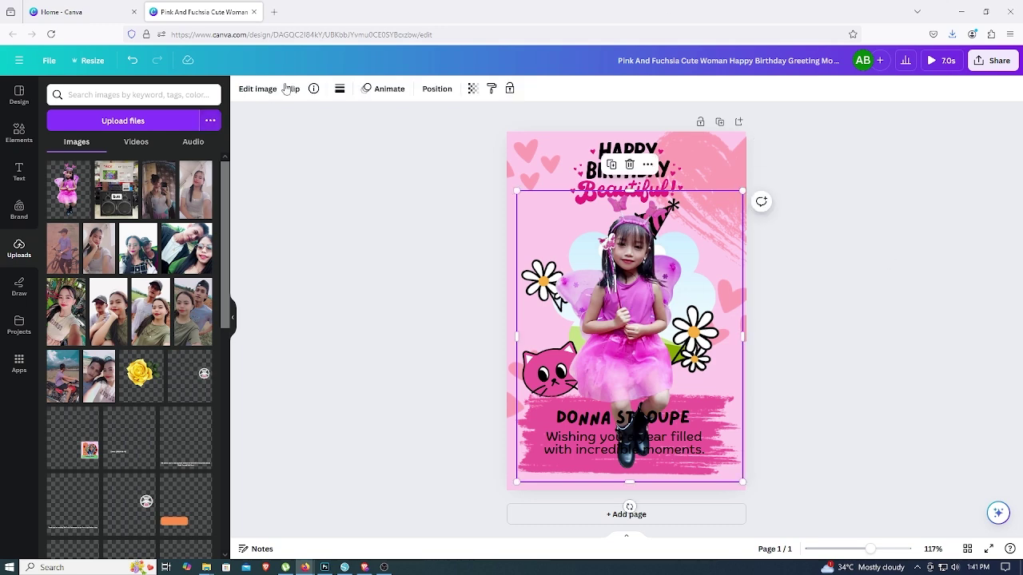
{"action": "left_click", "coordinate": [257, 89]}
Set the girl photo's brightness to 28 in the Adjust panel
{"action": "left_click", "coordinate": [137, 96]}
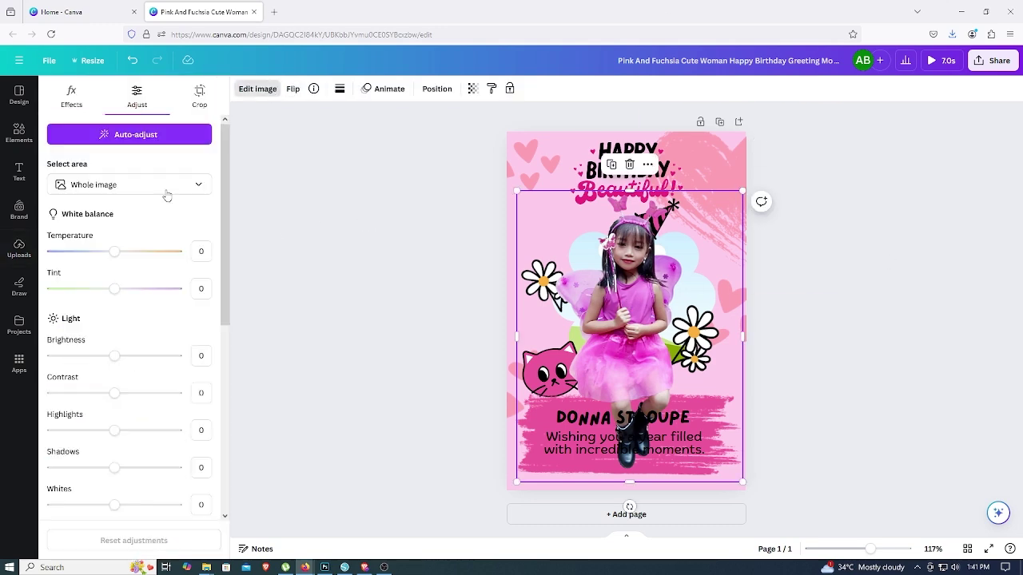
{"action": "left_click_drag", "start_coordinate": [114, 356], "coordinate": [134, 363]}
{"action": "left_click", "coordinate": [364, 365]}
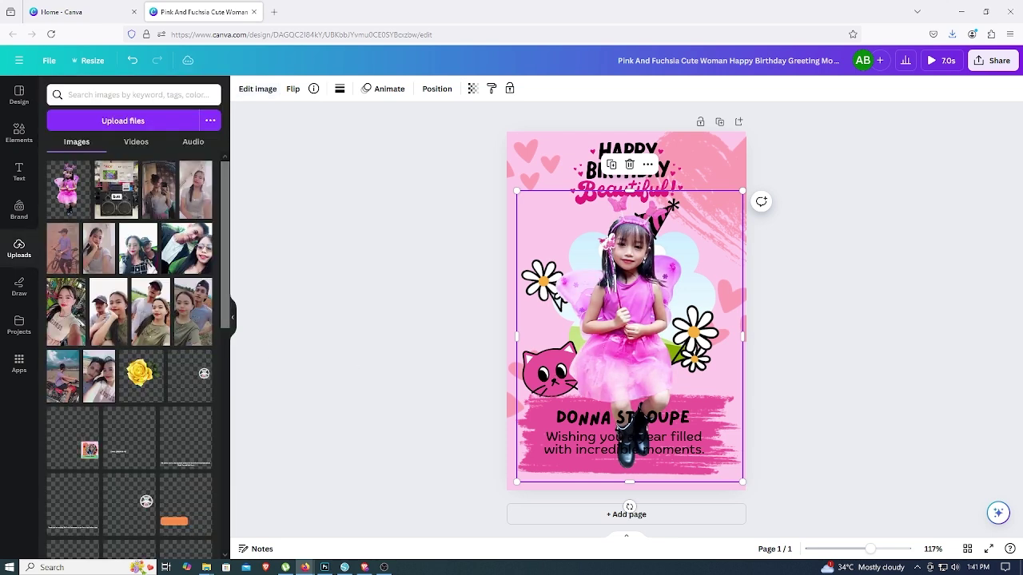
{"action": "left_click", "coordinate": [747, 363]}
Crop the girl photo's left and right edges inward
{"action": "left_click", "coordinate": [539, 344]}
{"action": "left_click_drag", "start_coordinate": [518, 336], "coordinate": [560, 337]}
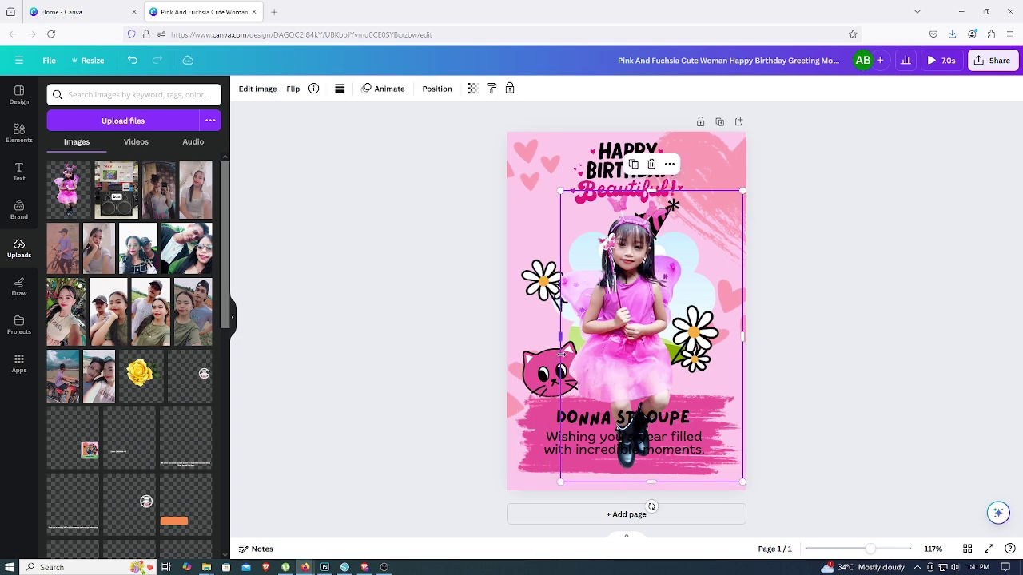
{"action": "left_click_drag", "start_coordinate": [749, 345], "coordinate": [723, 356]}
{"action": "left_click", "coordinate": [776, 365]}
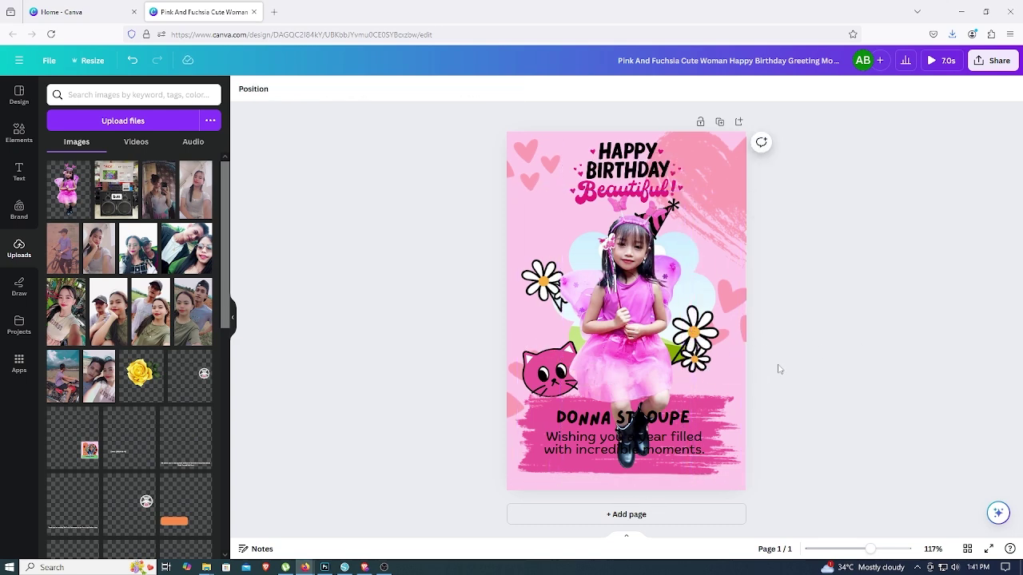
Check the cat and daisy stickers, then close the Facebook tab and minimize the browser
{"action": "left_click", "coordinate": [549, 369]}
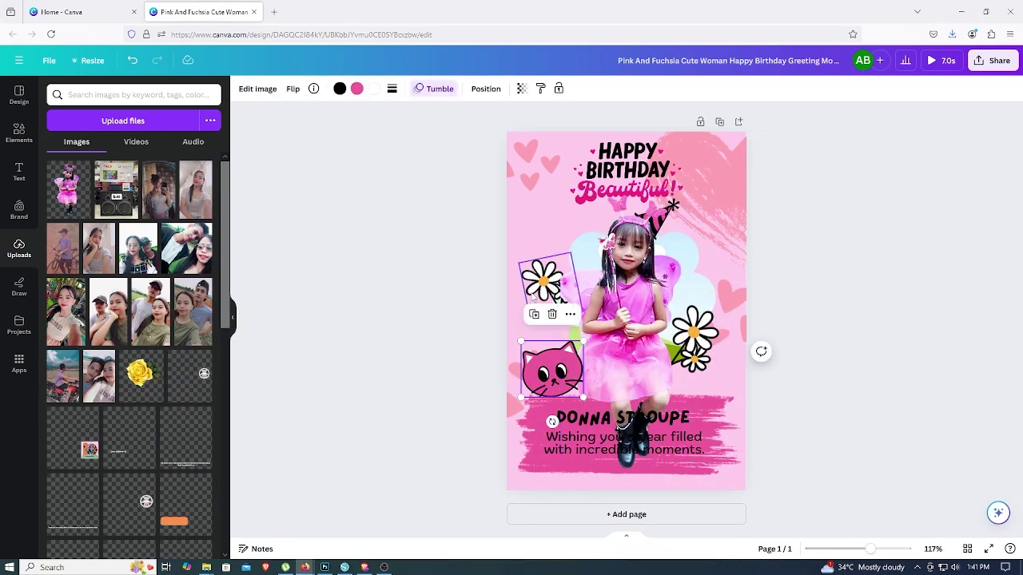
{"action": "left_click", "coordinate": [533, 296]}
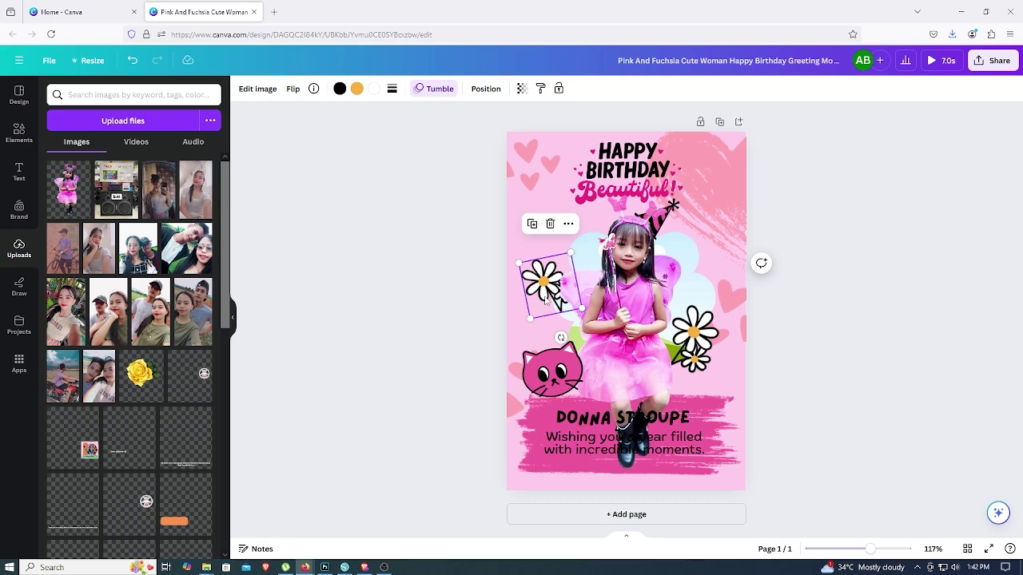
{"action": "left_click", "coordinate": [694, 335]}
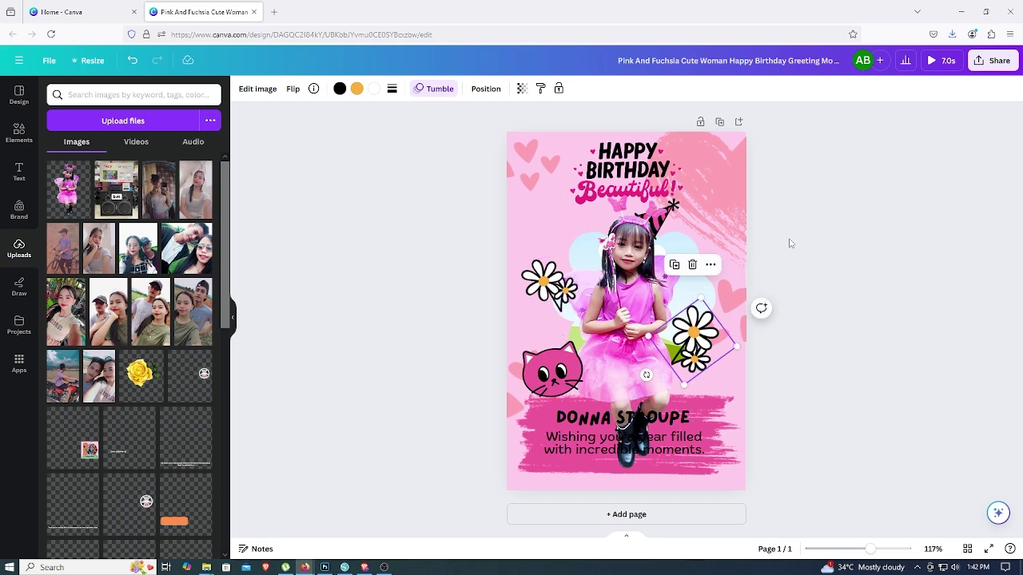
{"action": "left_click", "coordinate": [286, 567]}
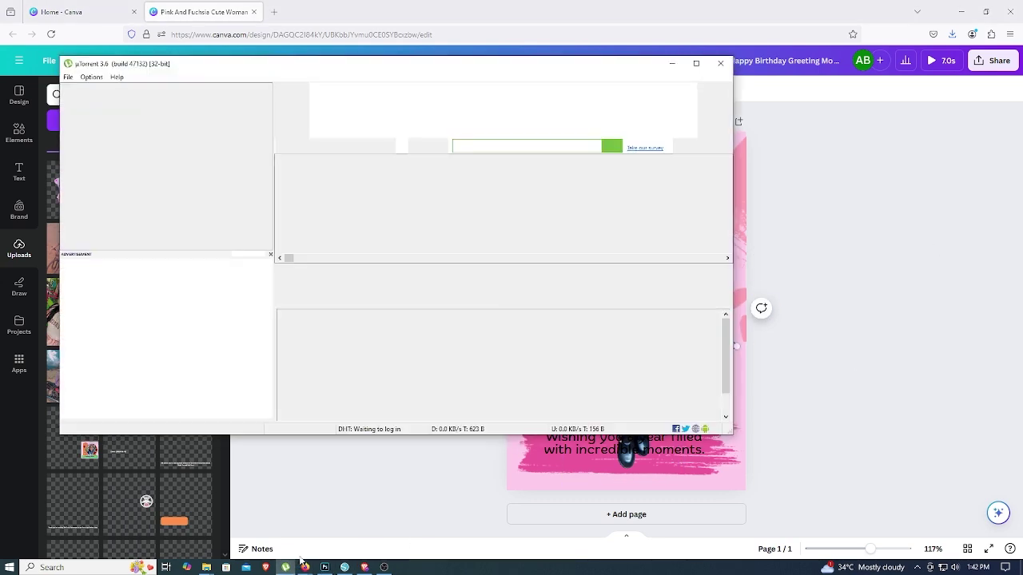
{"action": "mouse_move", "coordinate": [305, 567]}
{"action": "left_click", "coordinate": [283, 482]}
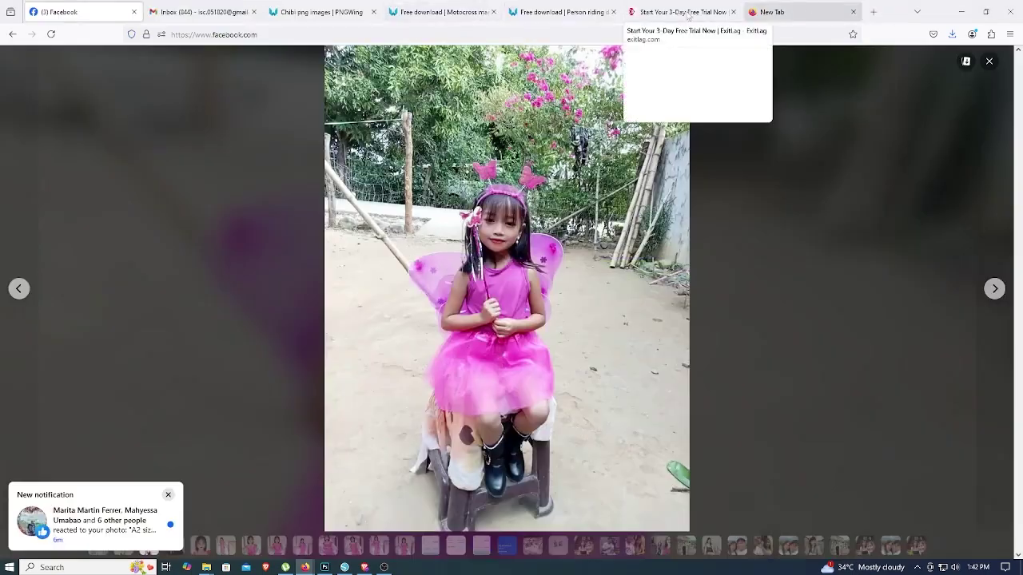
{"action": "left_click", "coordinate": [133, 12]}
{"action": "left_click", "coordinate": [962, 11]}
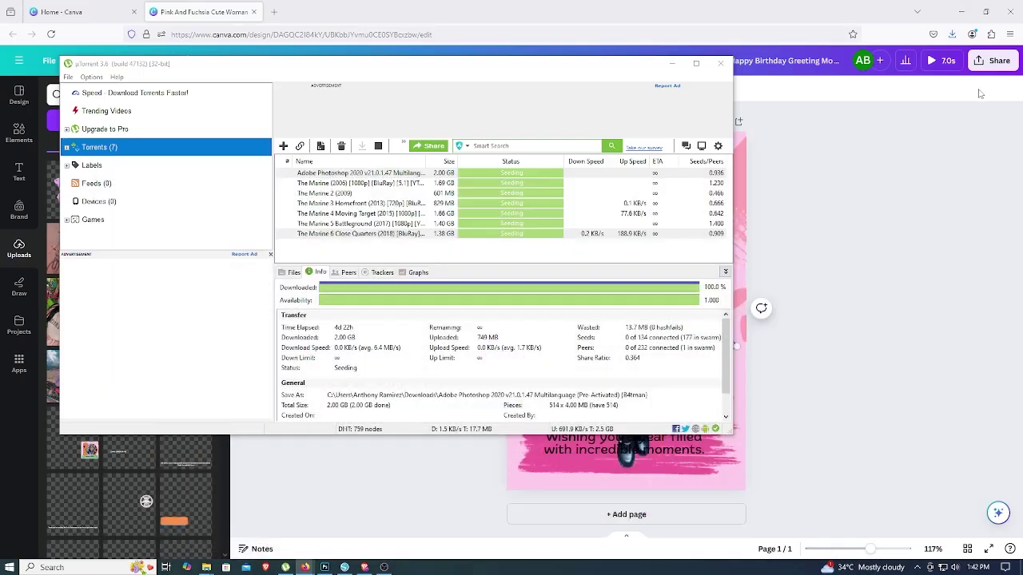
Rewrite the name banner as the girl's name followed by '7th birthday'
{"action": "left_click", "coordinate": [773, 7]}
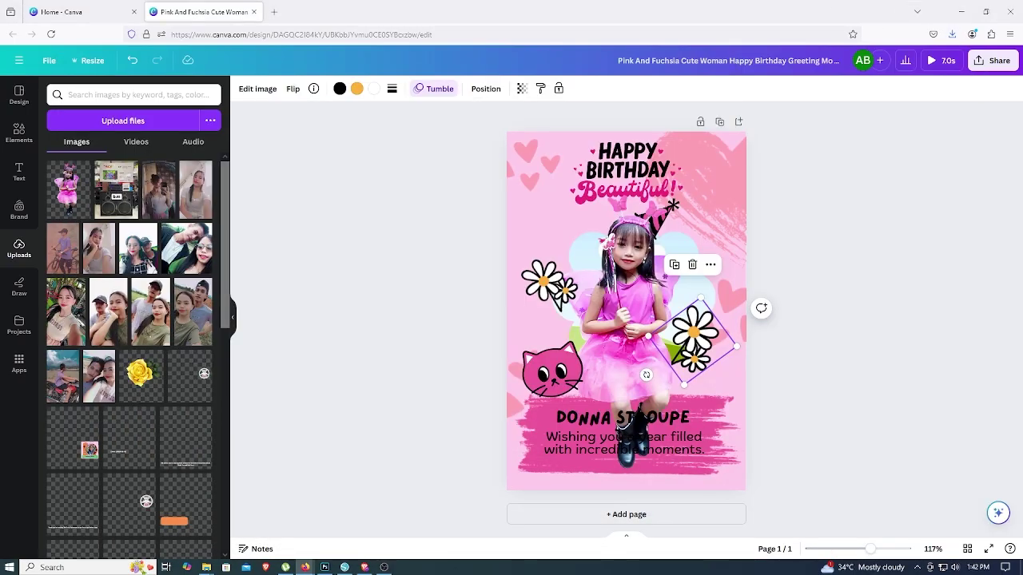
{"action": "left_click", "coordinate": [851, 294]}
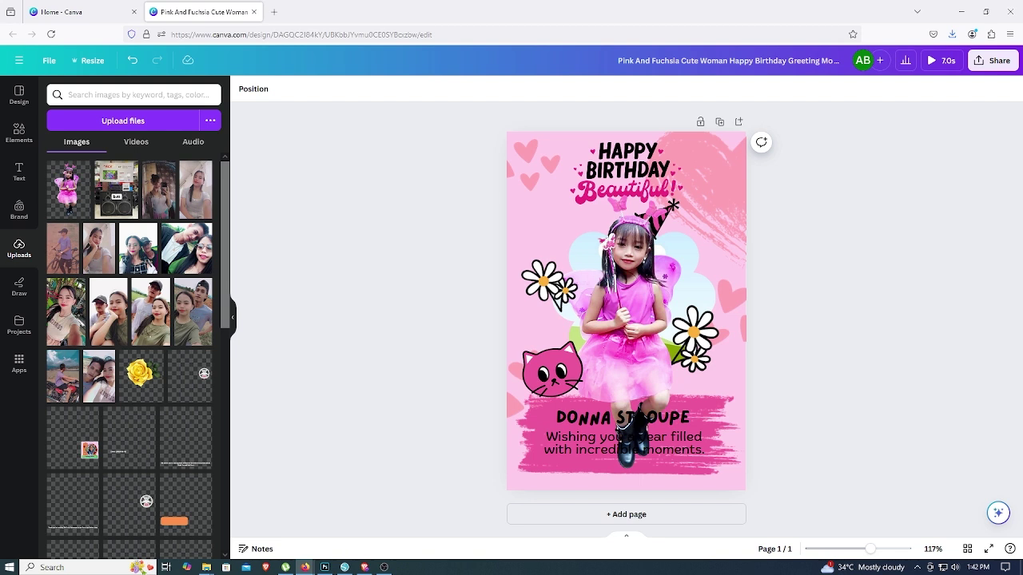
{"action": "double_click", "coordinate": [650, 420]}
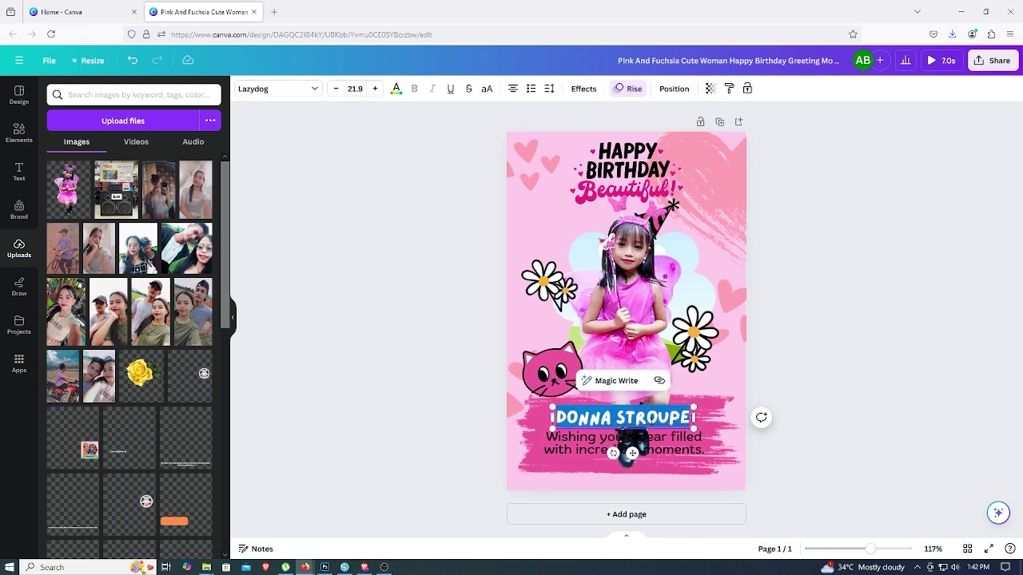
{"action": "type", "text": "KYL"}
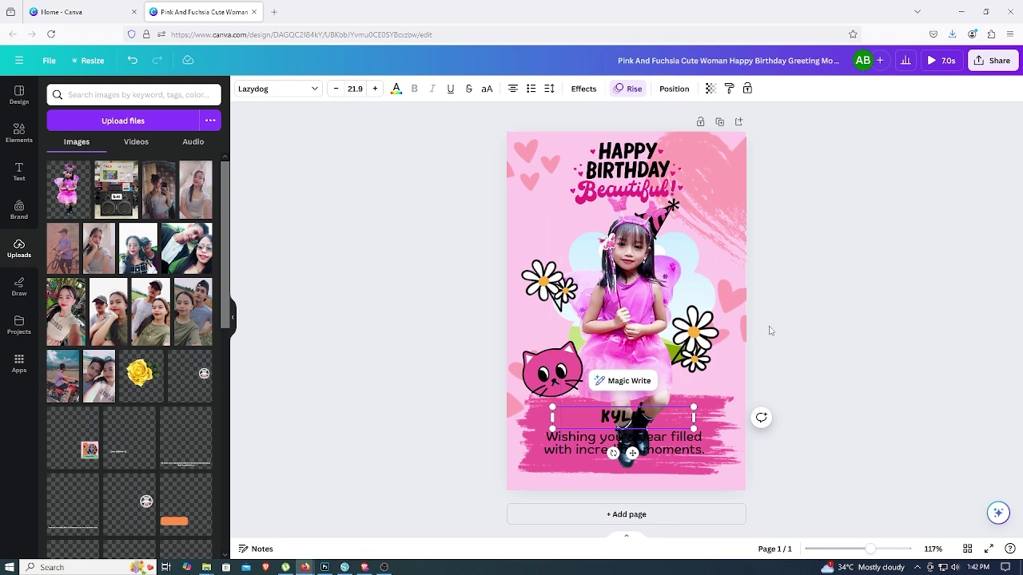
{"action": "left_click", "coordinate": [867, 300]}
{"action": "left_click", "coordinate": [639, 422]}
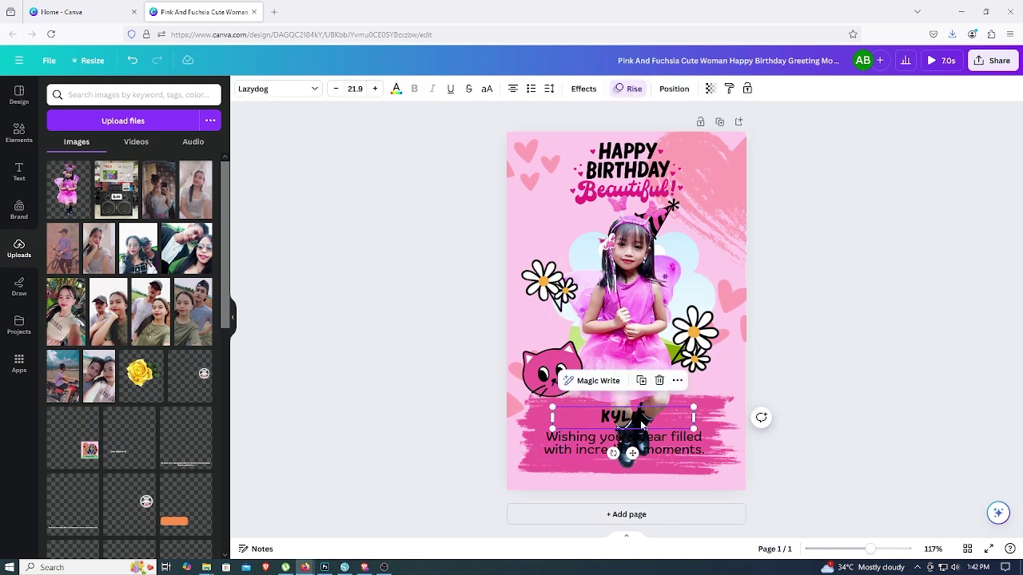
{"action": "double_click", "coordinate": [661, 414]}
{"action": "key", "text": "Right"}
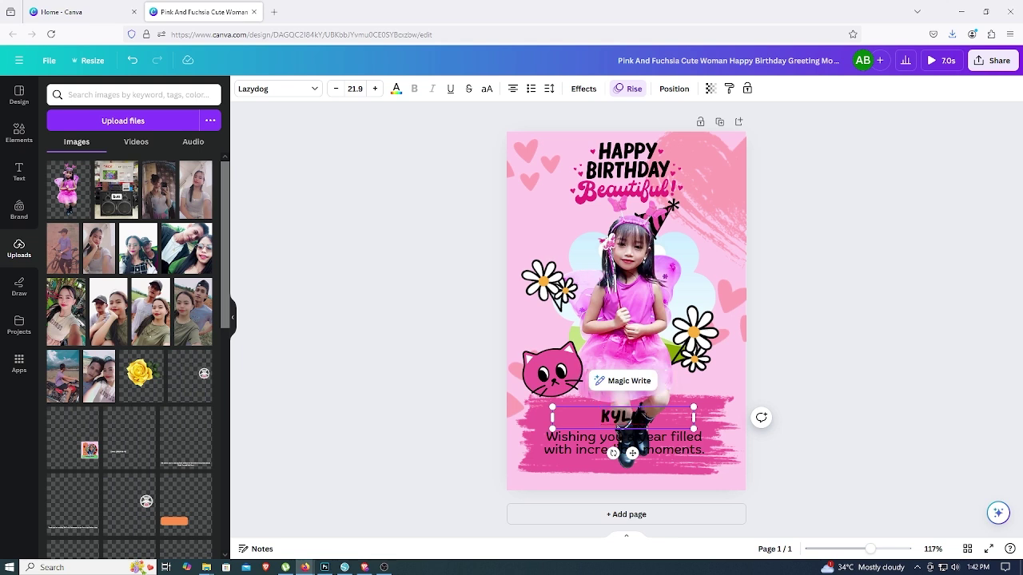
{"action": "type", "text": "IE"}
{"action": "type", "text": " 7"}
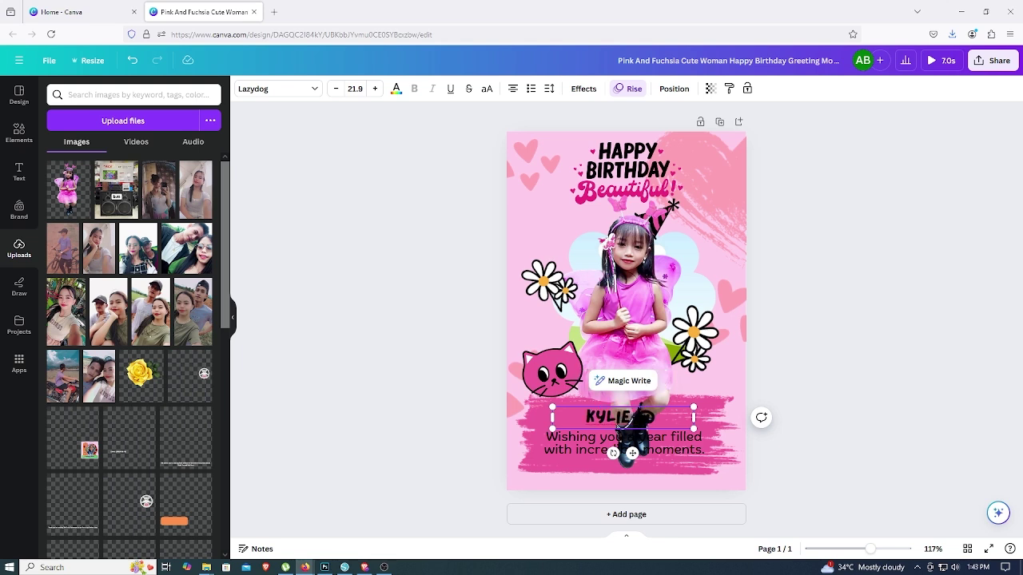
{"action": "type", "text": "th"}
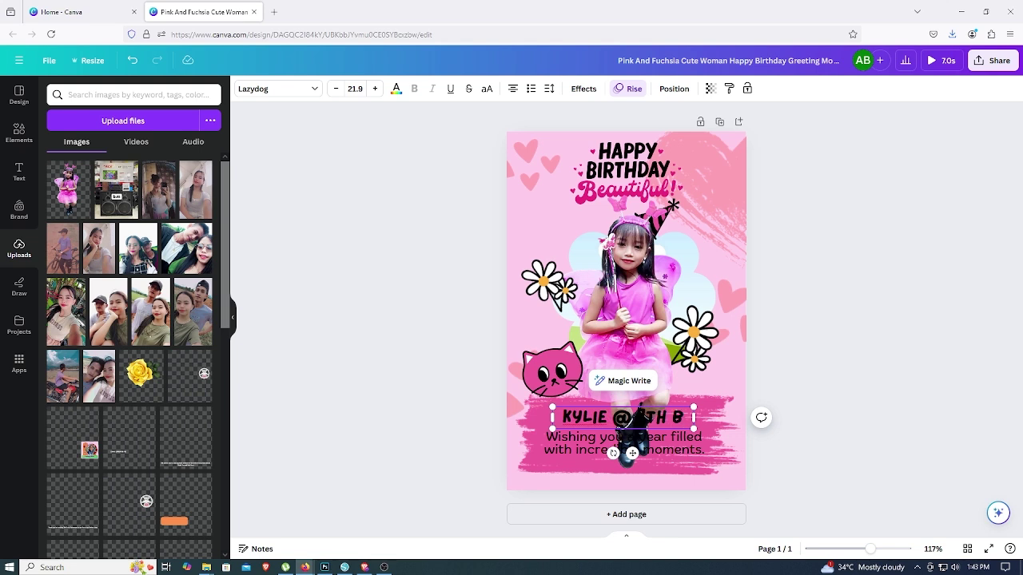
{"action": "type", "text": " birthday"}
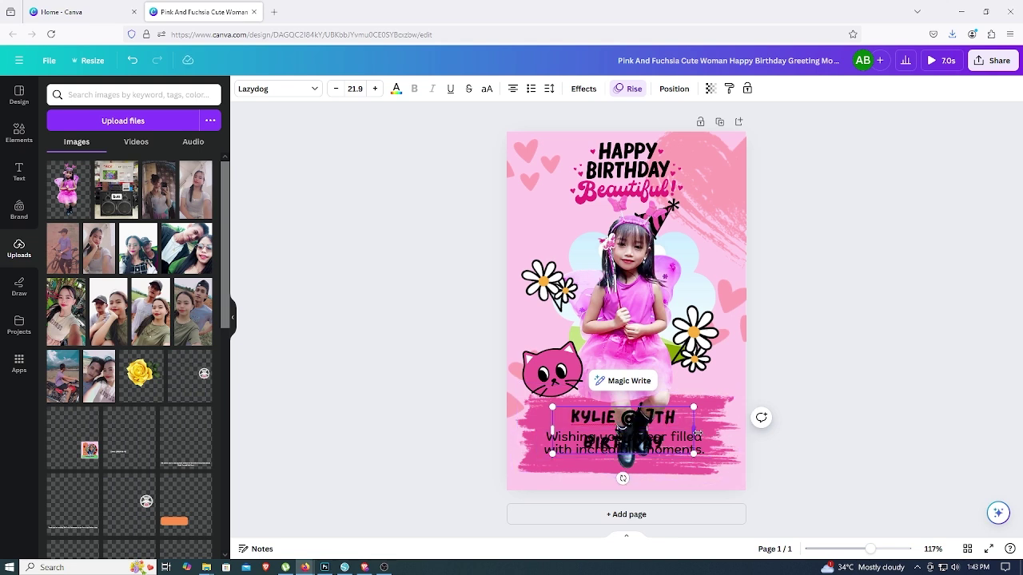
Widen the name text onto one line, make it white, and delete a stray text box
{"action": "mouse_move", "coordinate": [694, 430]}
{"action": "left_mouse_down"}
{"action": "mouse_move", "coordinate": [746, 441]}
{"action": "mouse_move", "coordinate": [697, 417]}
{"action": "left_mouse_up"}
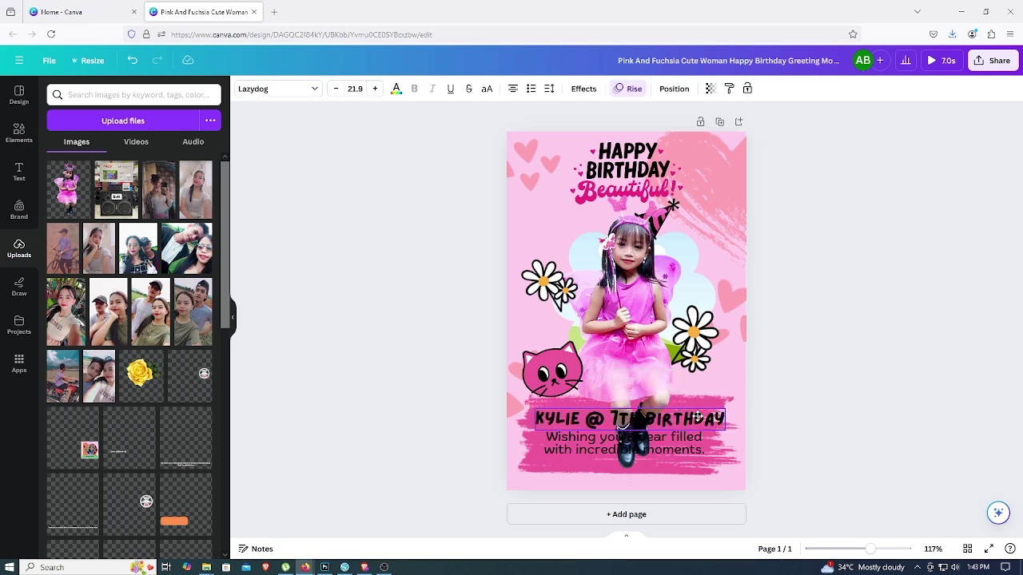
{"action": "left_click", "coordinate": [823, 442]}
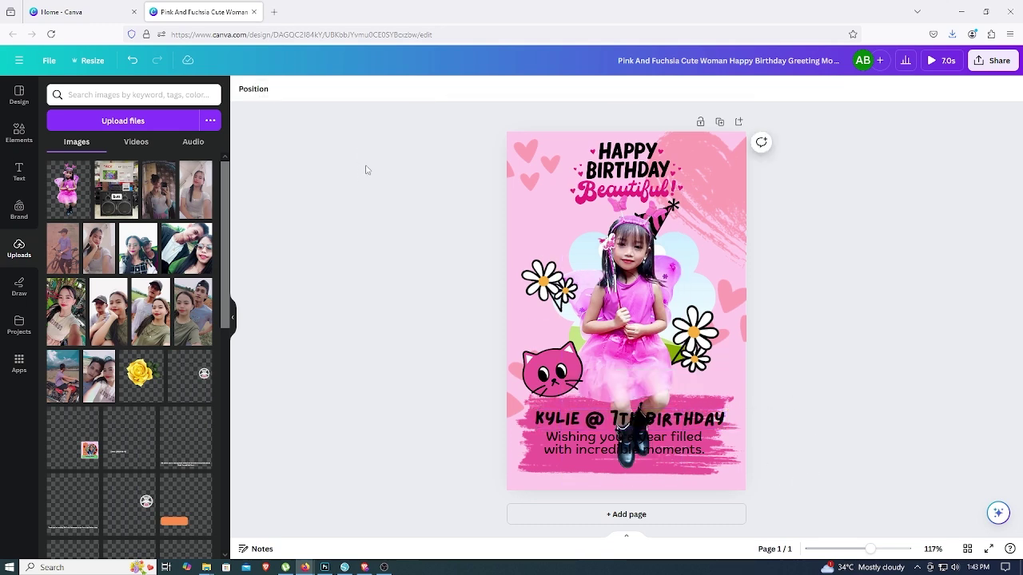
{"action": "key", "text": "t"}
{"action": "left_click", "coordinate": [395, 88]}
{"action": "left_click", "coordinate": [117, 182]}
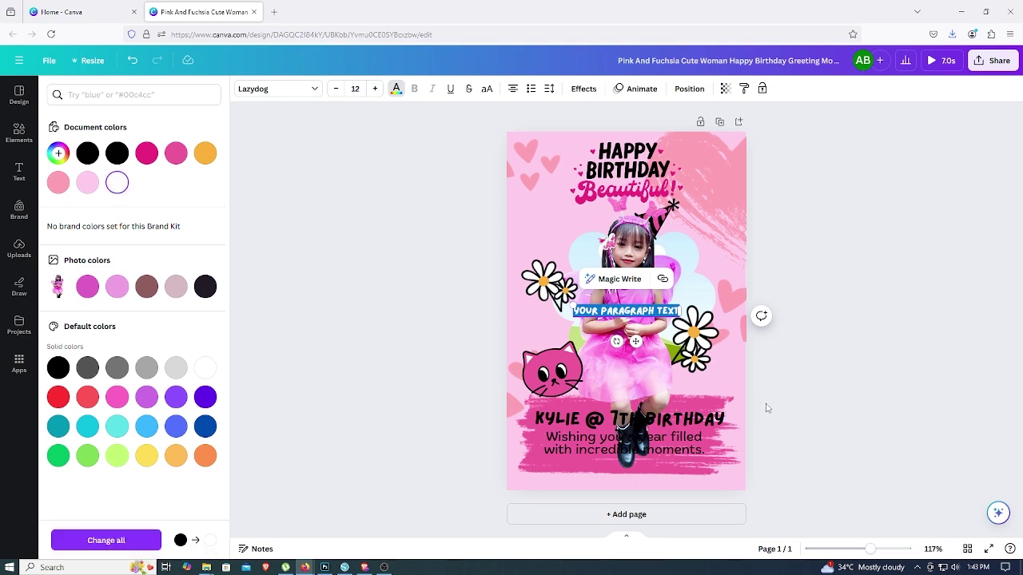
{"action": "left_click", "coordinate": [700, 418]}
{"action": "left_click", "coordinate": [396, 89]}
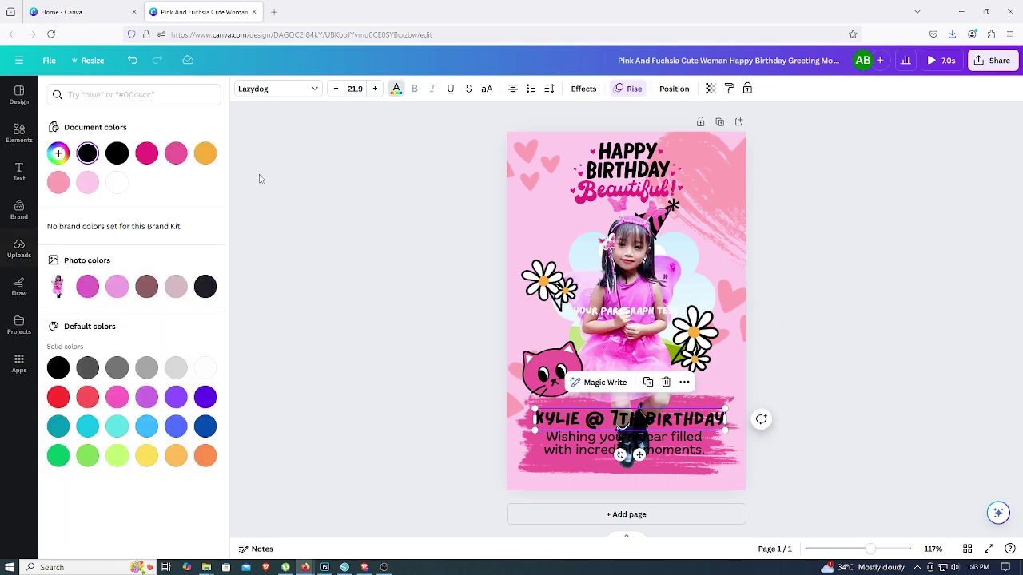
{"action": "left_click", "coordinate": [116, 182]}
{"action": "left_click", "coordinate": [872, 286]}
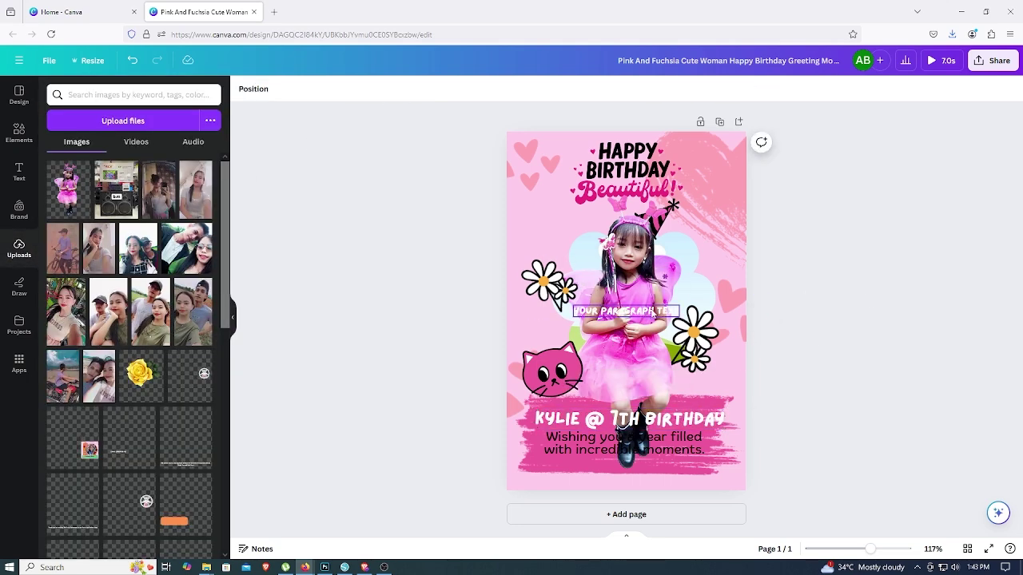
{"action": "left_click", "coordinate": [647, 312]}
{"action": "key", "text": "Delete"}
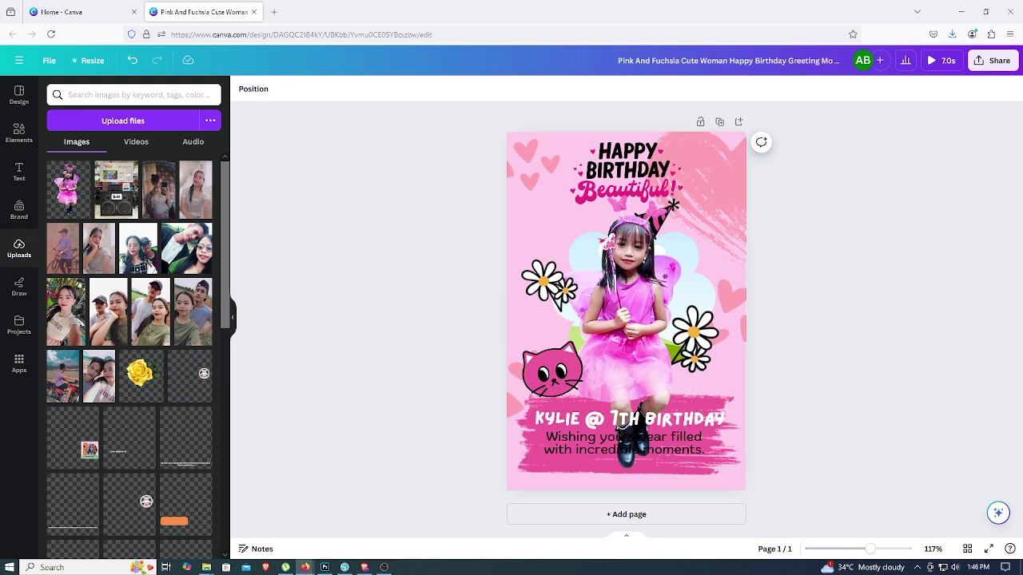
{"action": "double_click", "coordinate": [663, 439]}
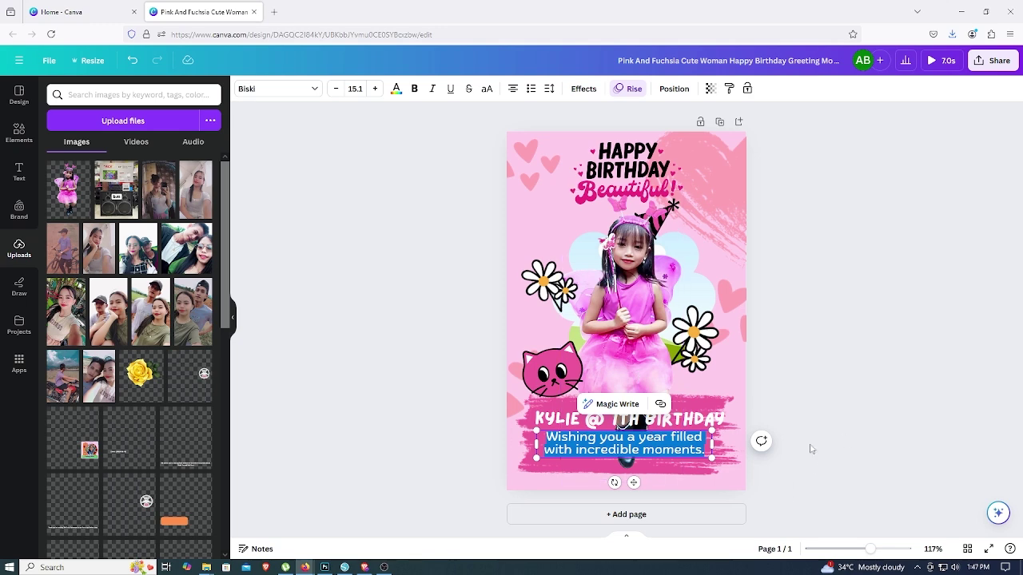
{"action": "left_click", "coordinate": [867, 462]}
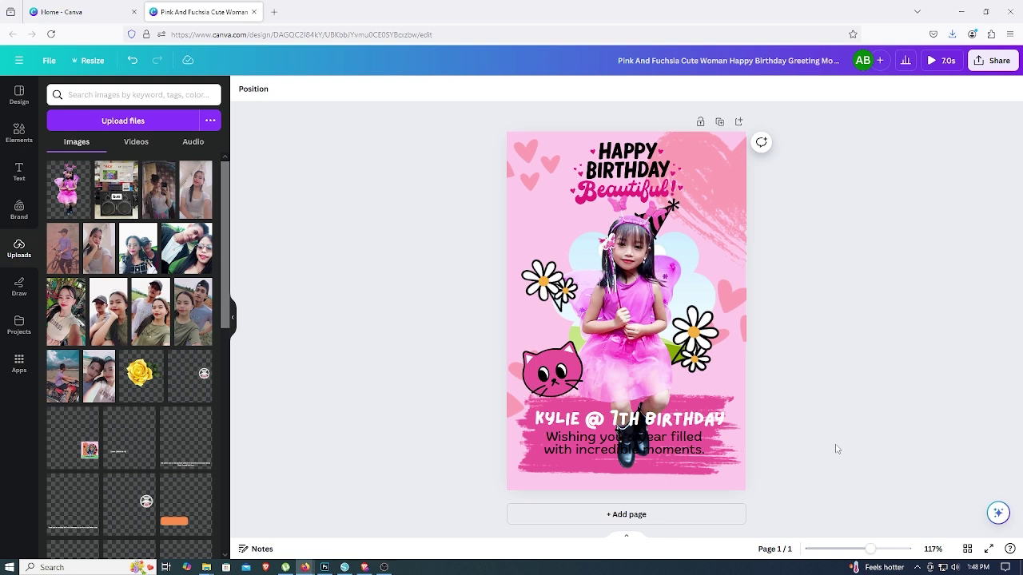
Turn the 'Wishing you a year filled with incredible moments.' message white
{"action": "left_click", "coordinate": [677, 452]}
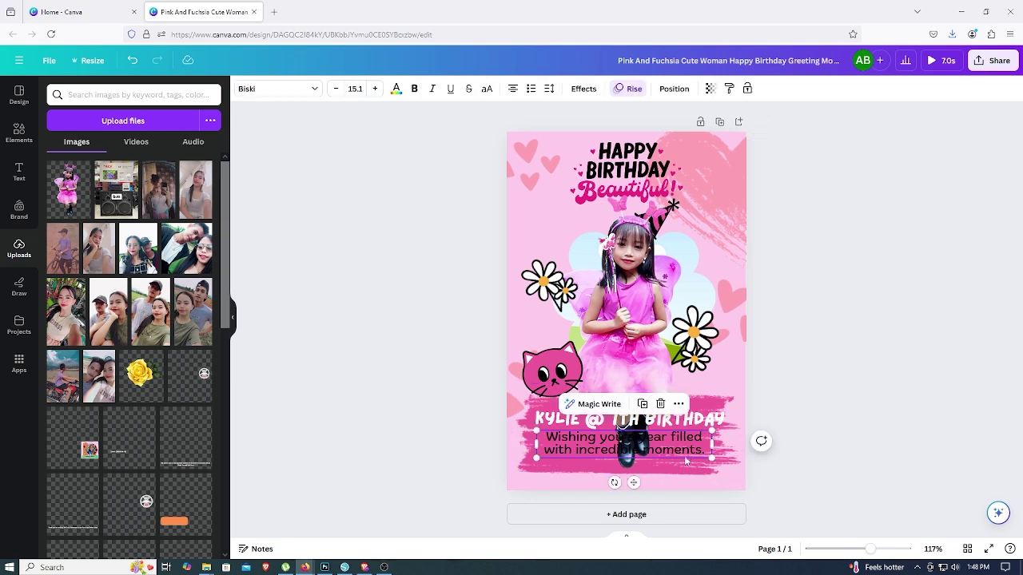
{"action": "left_click", "coordinate": [396, 89]}
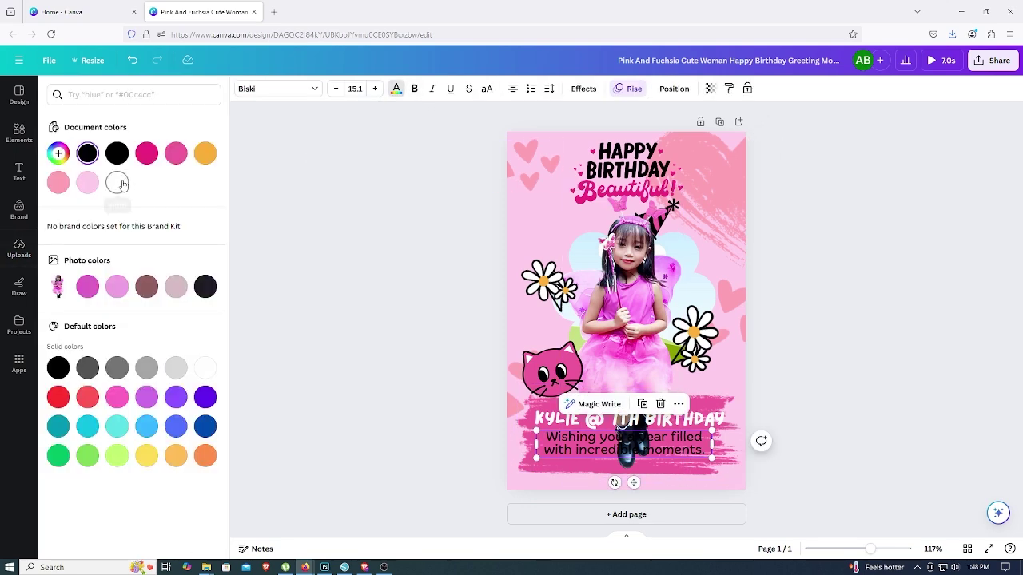
{"action": "left_click", "coordinate": [117, 182]}
{"action": "key", "text": "Escape"}
{"action": "left_click", "coordinate": [341, 369]}
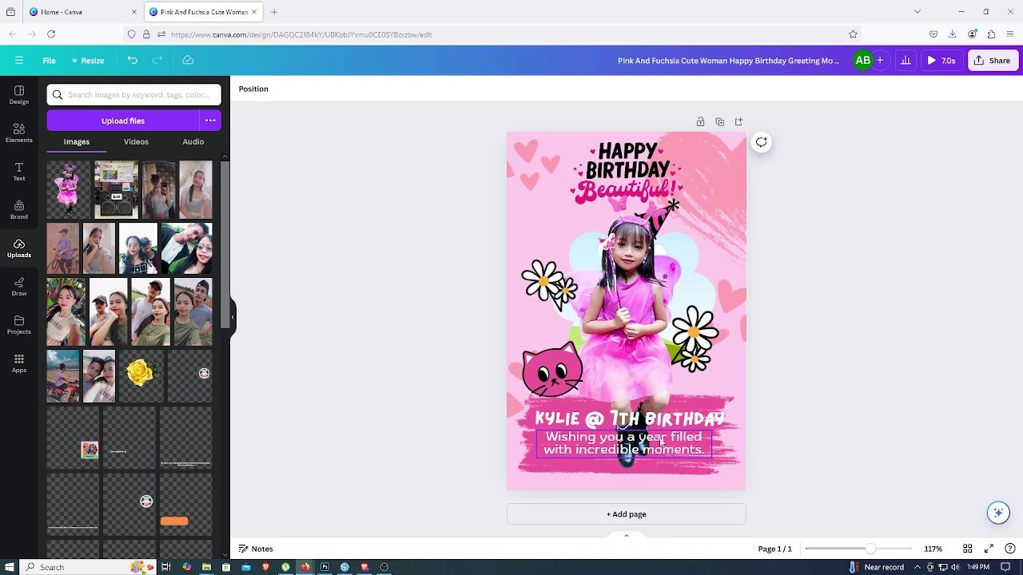
Remove the period after 'moments' and add a new line reading 'September 10, 2024'
{"action": "left_click", "coordinate": [703, 455]}
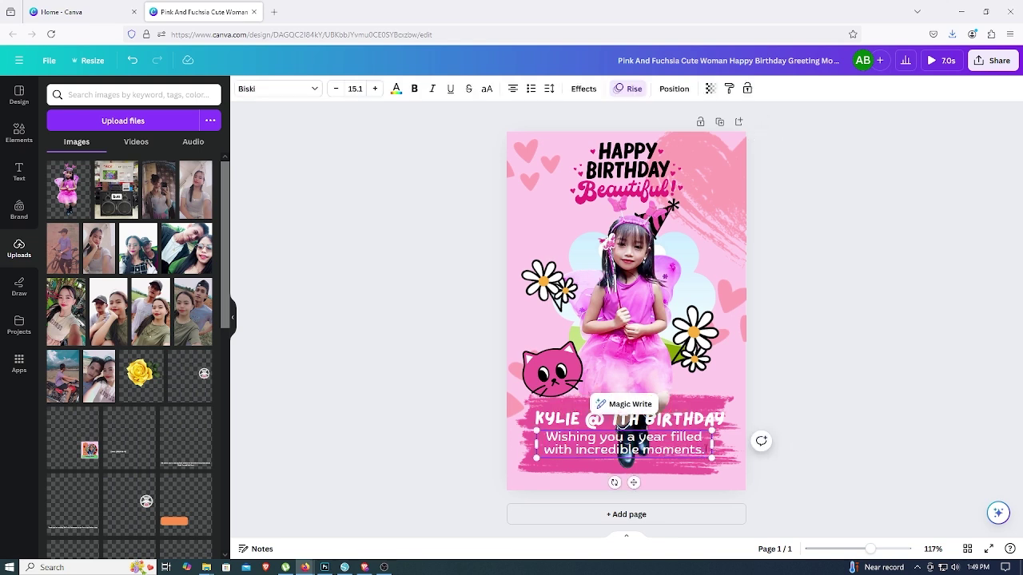
{"action": "key", "text": "BackSpace"}
{"action": "key", "text": "Return"}
{"action": "type", "text": "Sept"}
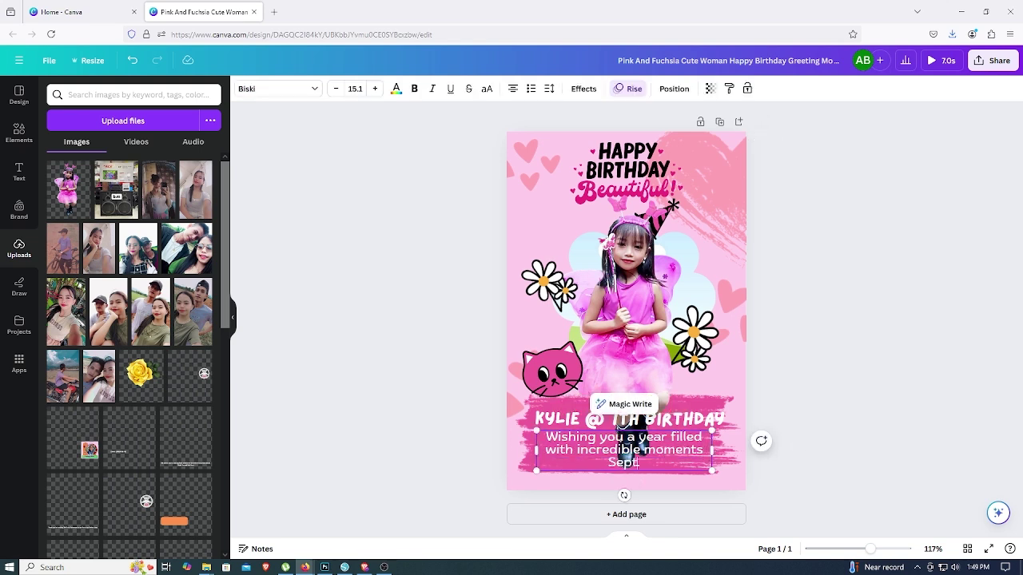
{"action": "type", "text": "e"}
{"action": "type", "text": "mber 10."}
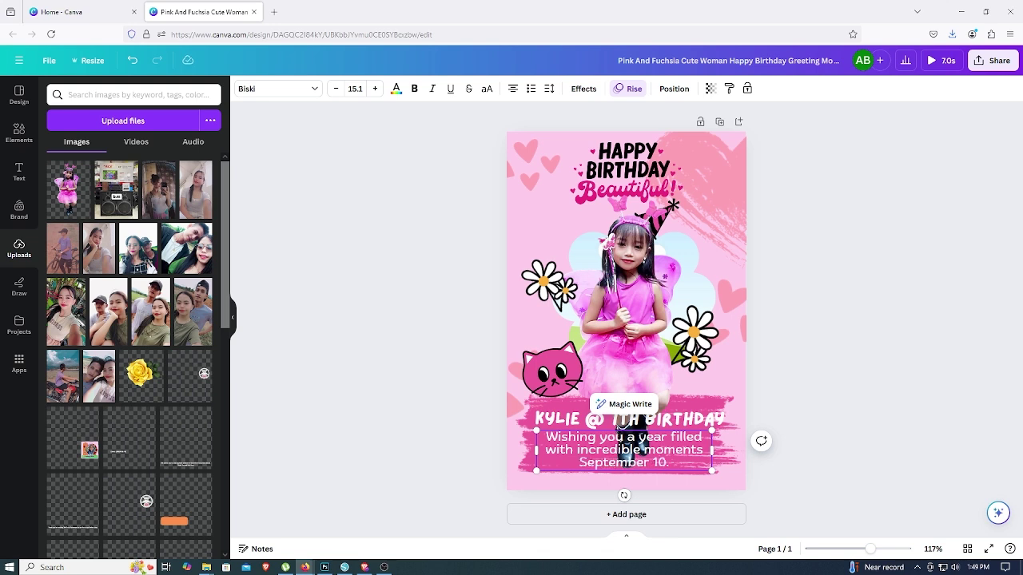
{"action": "key", "text": "BackSpace"}
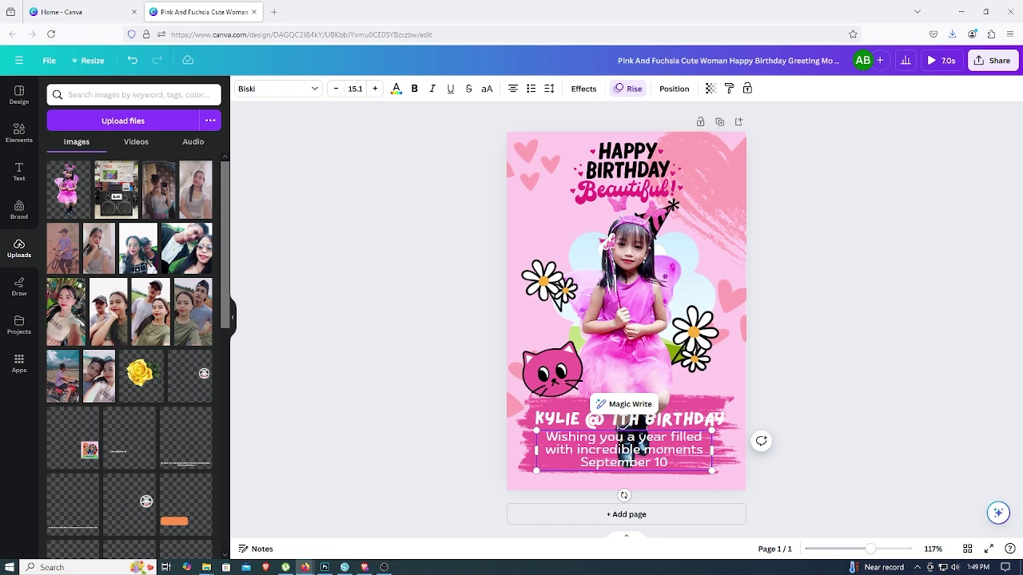
{"action": "type", "text": ", 2024"}
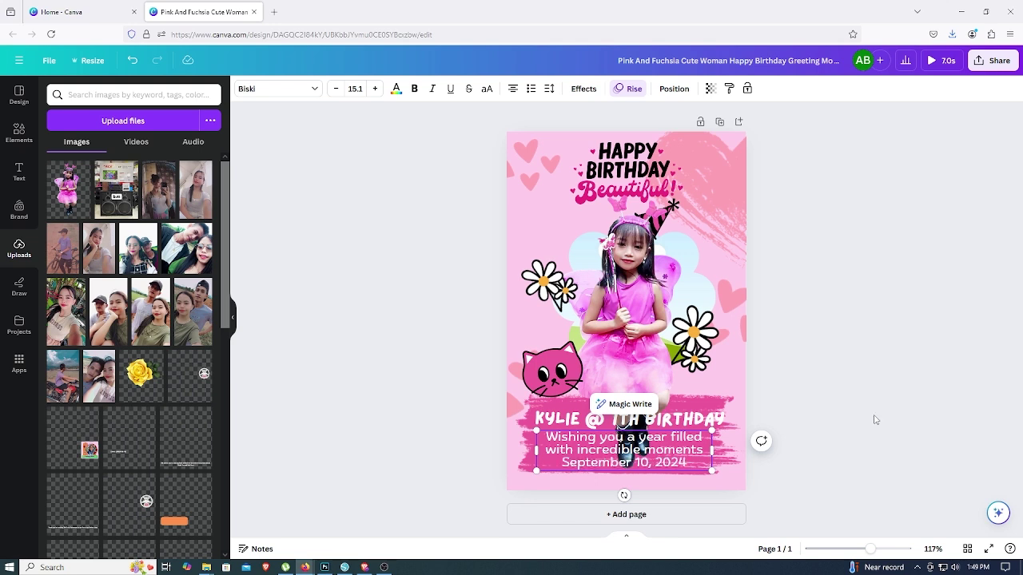
Shrink the date line to size 11.1, trying a light blue colour then undoing it
{"action": "left_click_drag", "start_coordinate": [686, 465], "coordinate": [562, 463]}
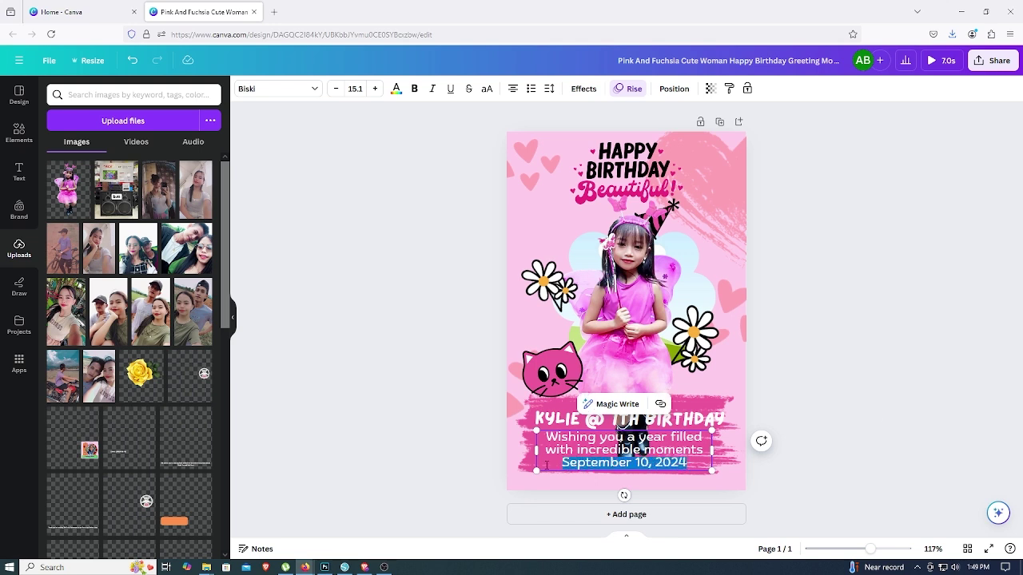
{"action": "left_click", "coordinate": [335, 89]}
{"action": "left_click", "coordinate": [336, 88]}
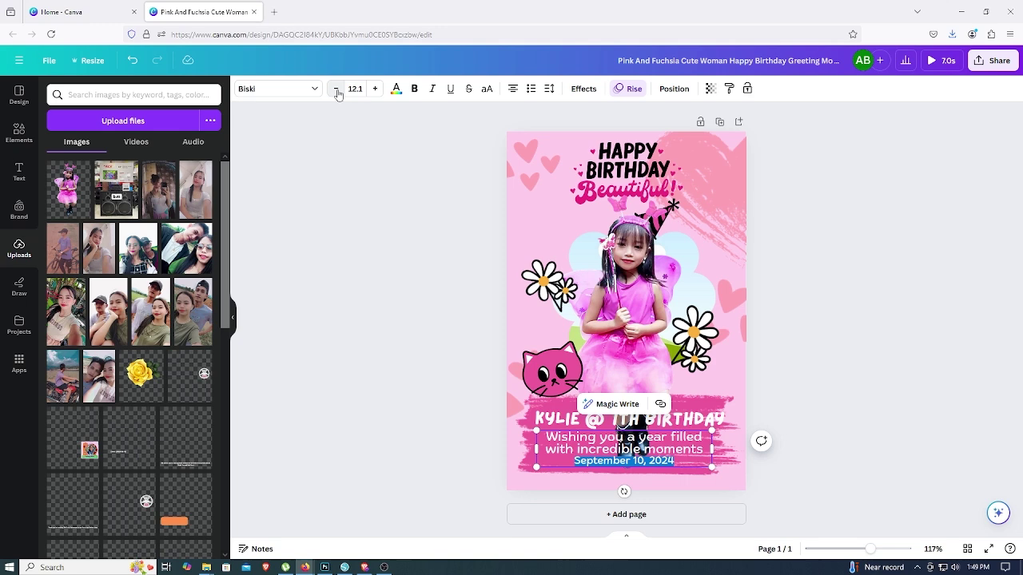
{"action": "left_click", "coordinate": [395, 90]}
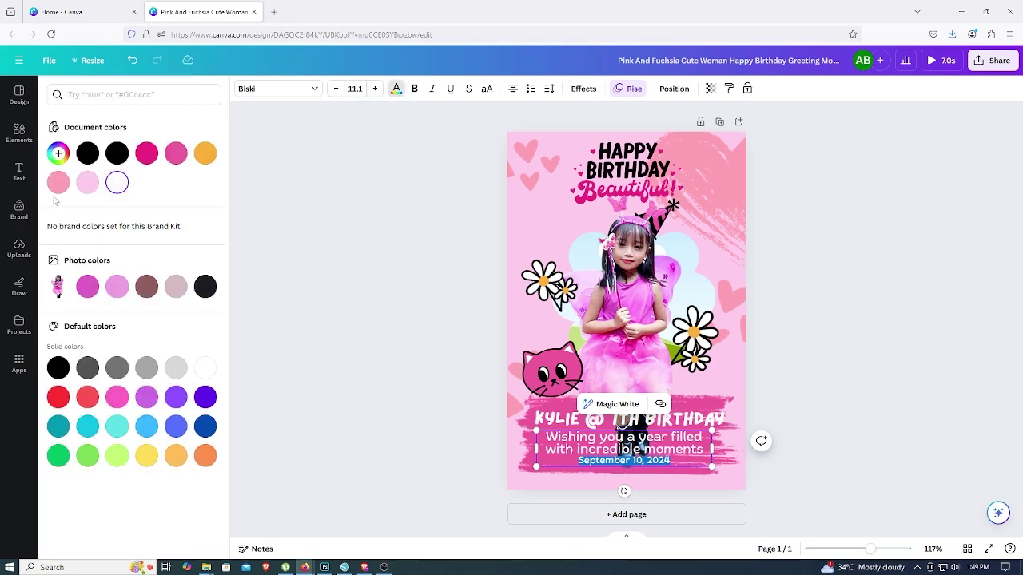
{"action": "left_click", "coordinate": [146, 426]}
{"action": "left_click", "coordinate": [349, 412]}
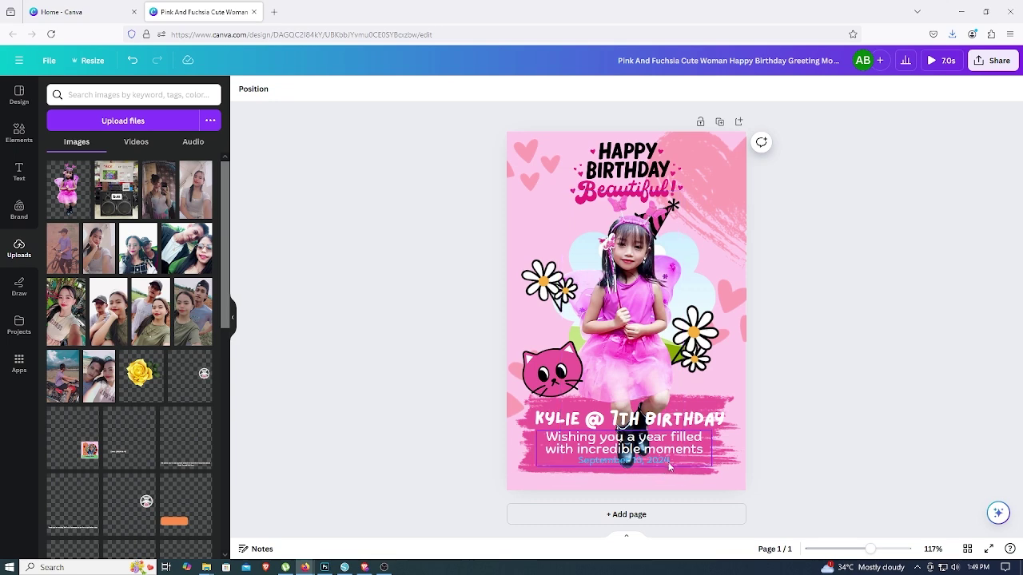
{"action": "key", "text": "ctrl+z"}
{"action": "key", "text": "ctrl+z"}
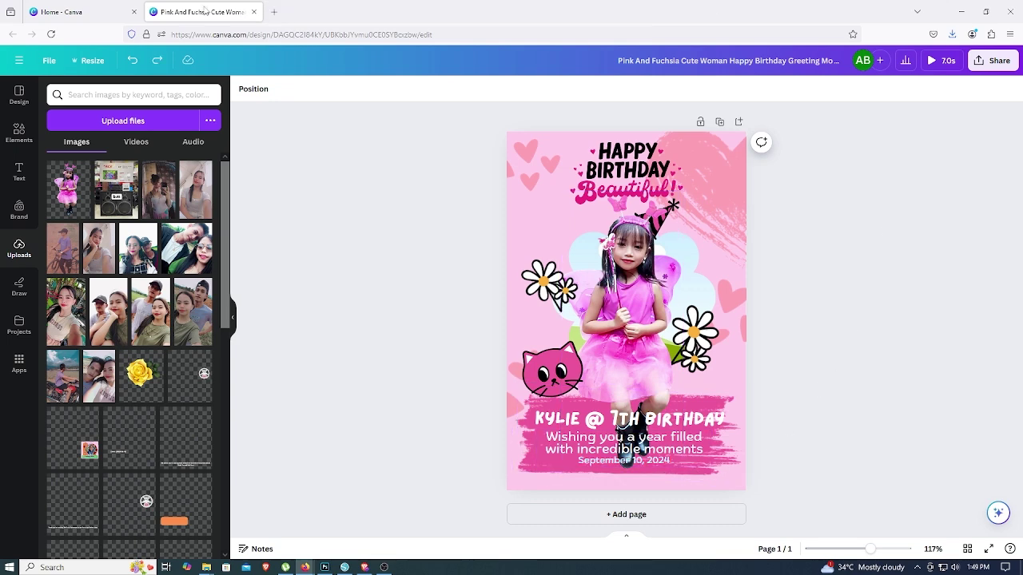